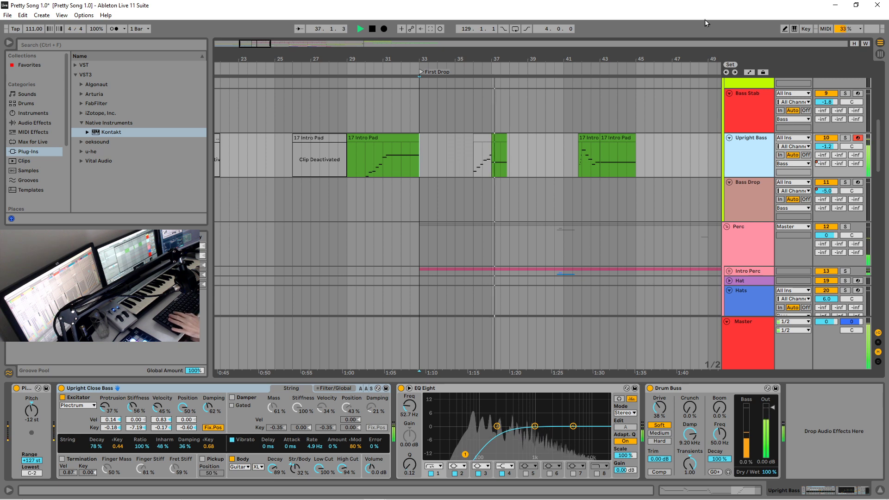
Replace the Upright Close Bass instrument on the Upright Bass track with the Kontakt plug-in.
key(space)
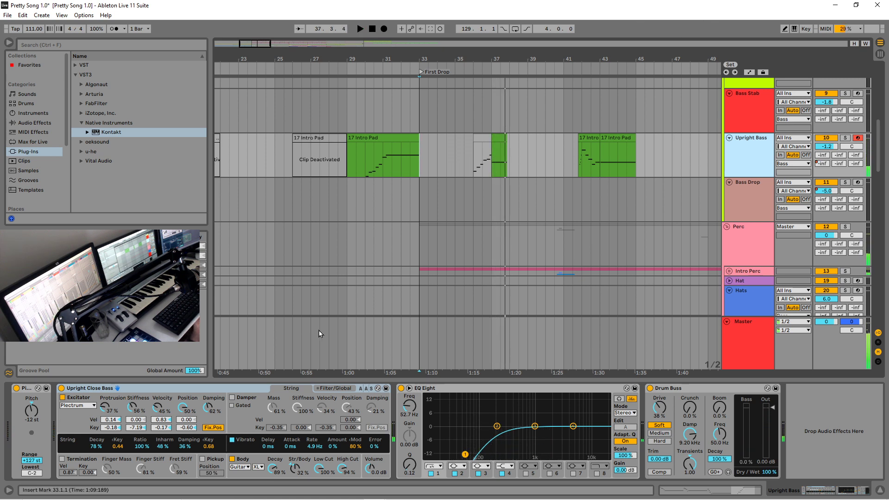
click(146, 386)
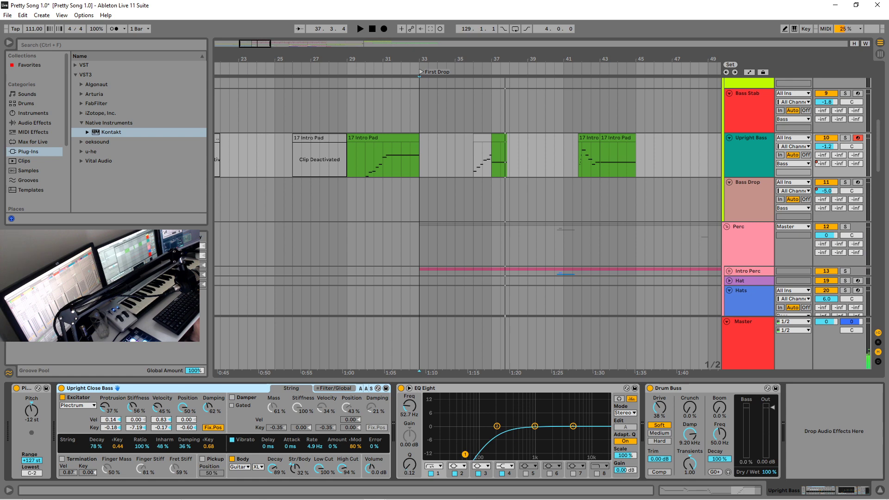
key(Delete)
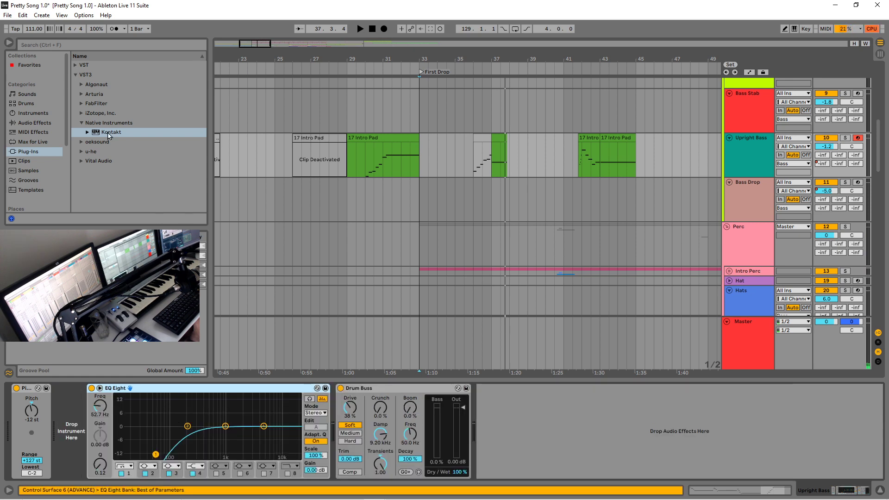
drag(108, 135, 81, 425)
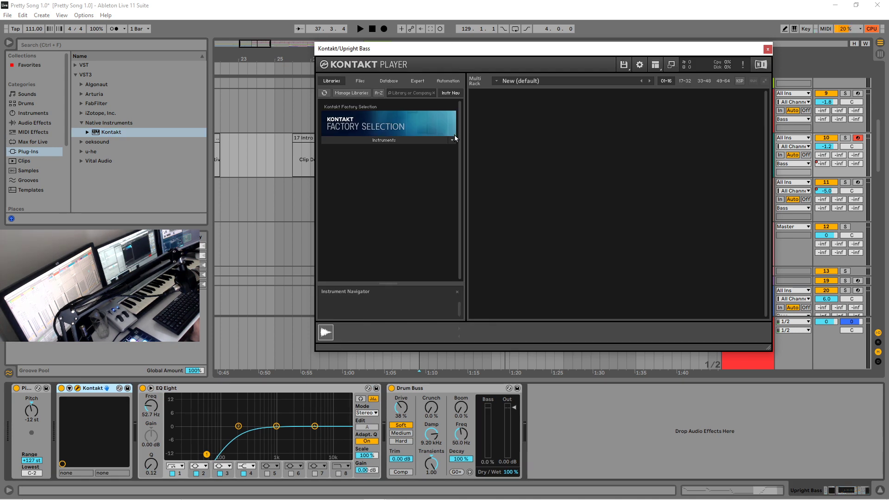
Load Upright Bass.nki from the Band folder of the Kontakt Factory Selection and close the plug-in window.
click(451, 143)
click(423, 140)
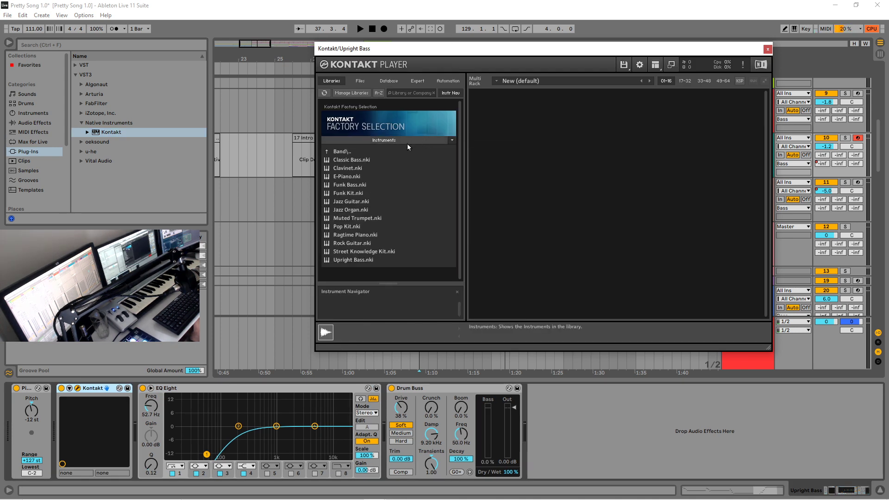
double_click(348, 152)
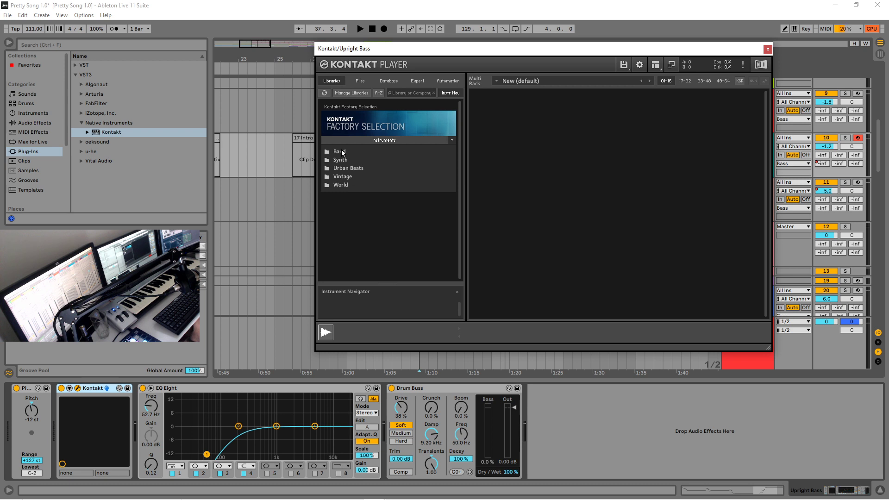
double_click(343, 152)
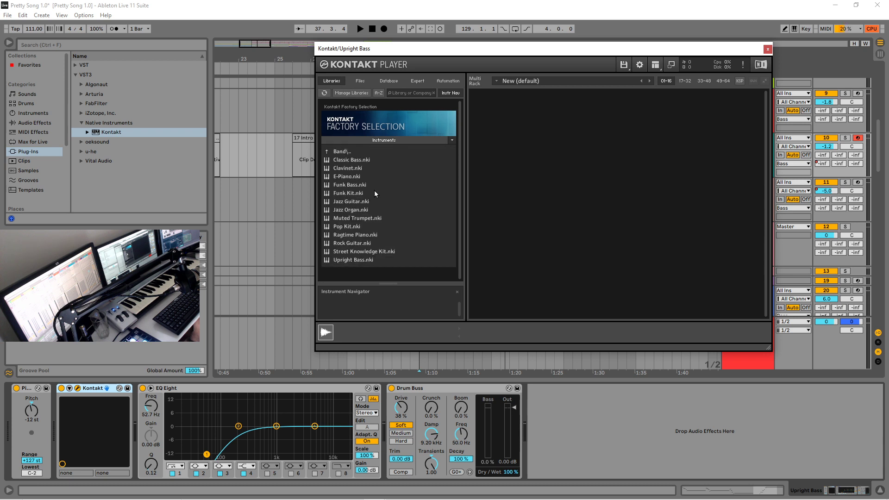
click(357, 260)
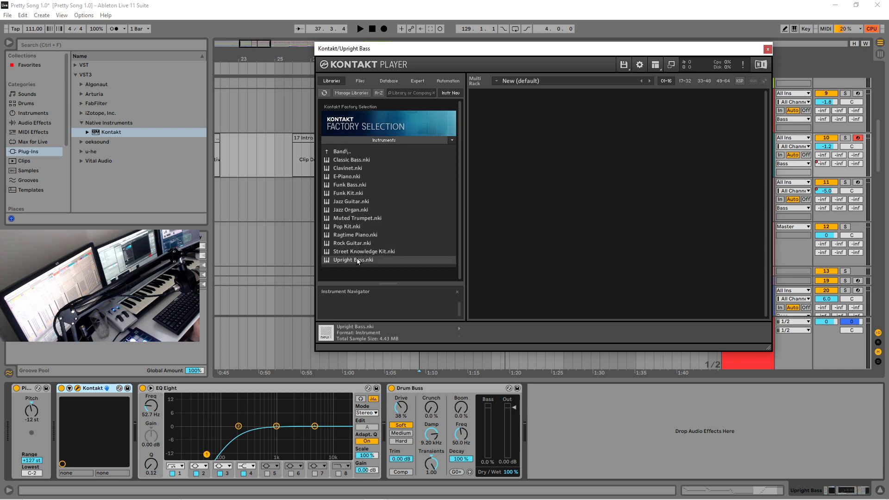
double_click(358, 260)
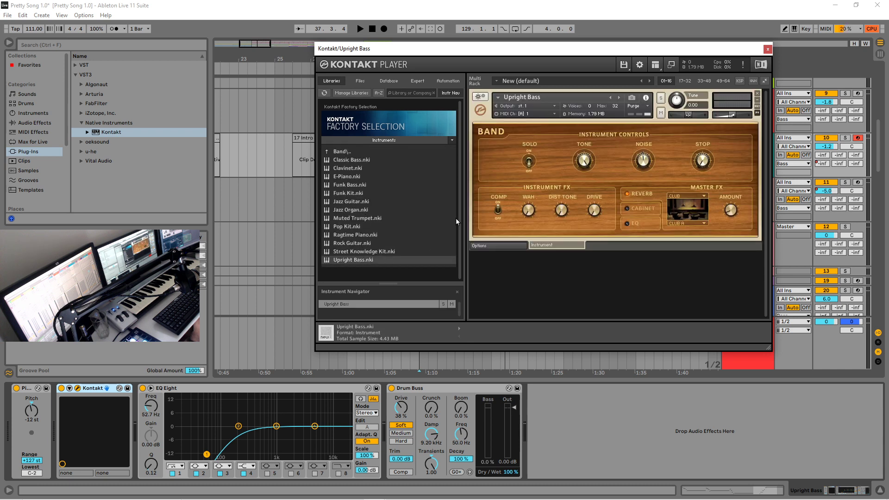
click(767, 49)
Solo the Upright Bass track and play the new sound from bar 30.
click(365, 171)
key(space)
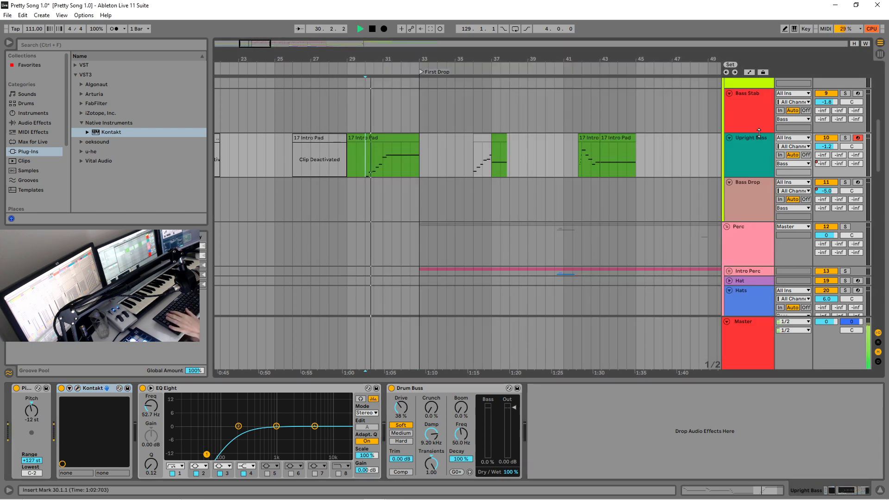
click(845, 138)
key(space)
key(space)
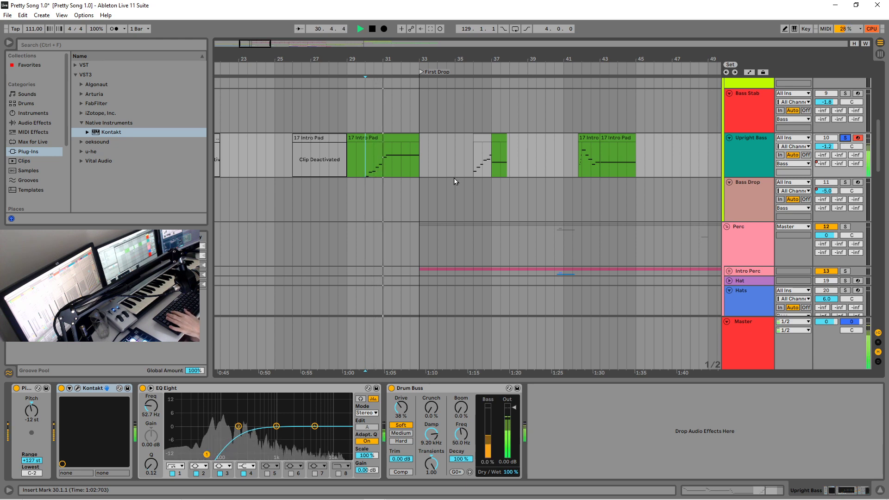
Check the notes of the bar 29 Intro Pad clip and reset the Pitch device on the Upright Bass track to 0 st.
double_click(393, 139)
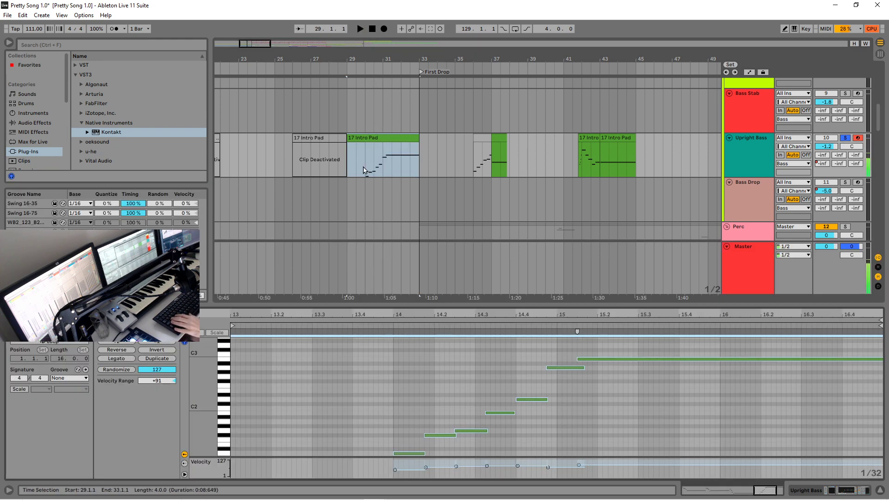
key(space)
click(755, 147)
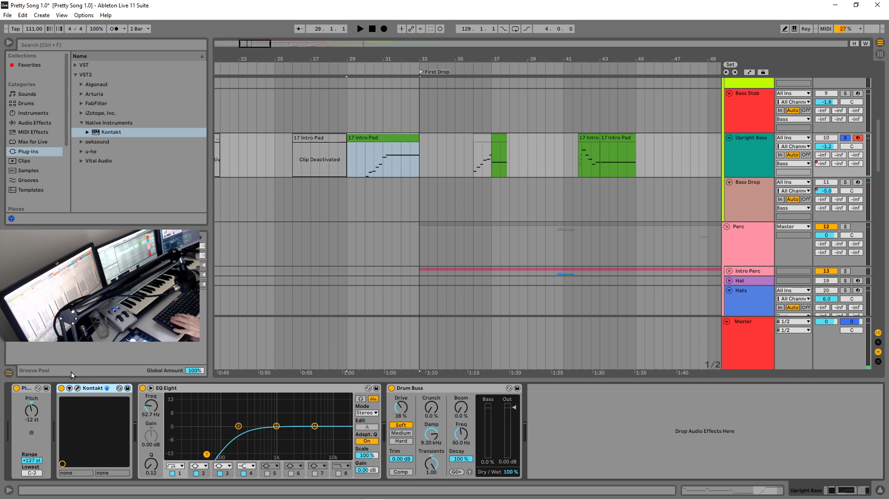
double_click(33, 414)
key(space)
key(space)
Audition the soloed bass line from bar 30 of the Intro Pad clip.
click(363, 170)
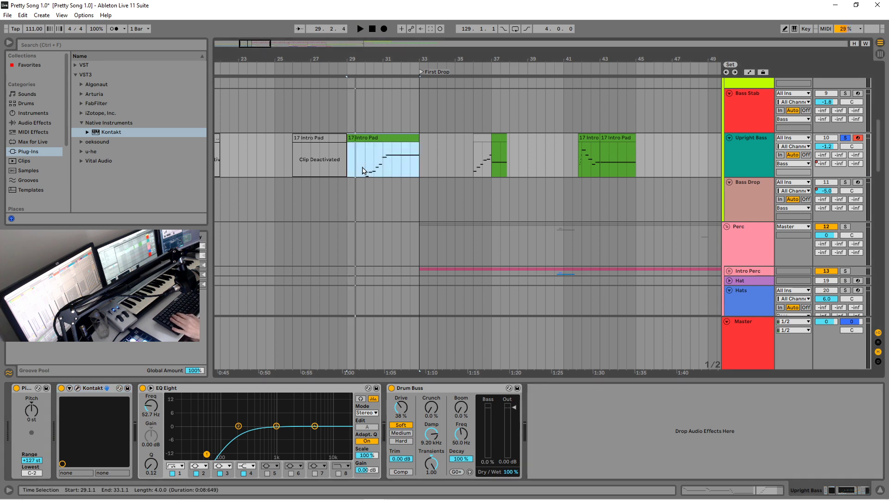
click(368, 172)
key(space)
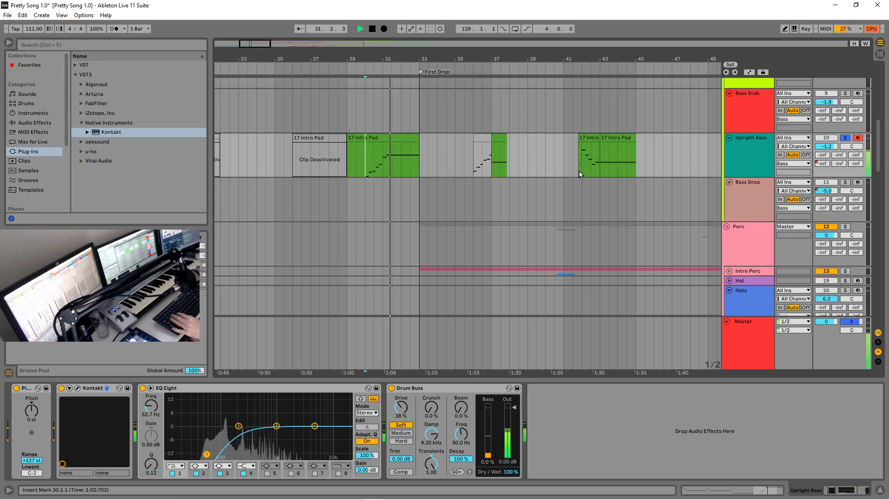
key(space)
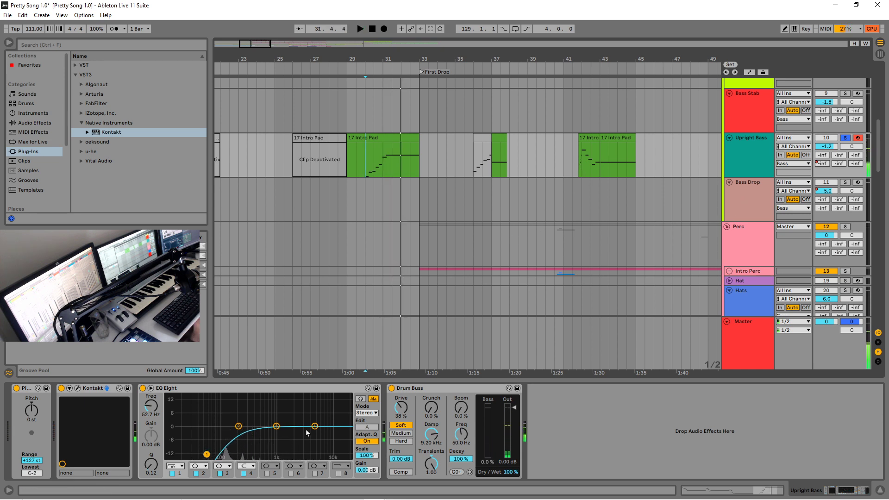
Boost the high band 4 in EQ Eight, cut band 3 by about 7.56 dB at 899 Hz, and audition the sound.
drag(314, 426, 312, 418)
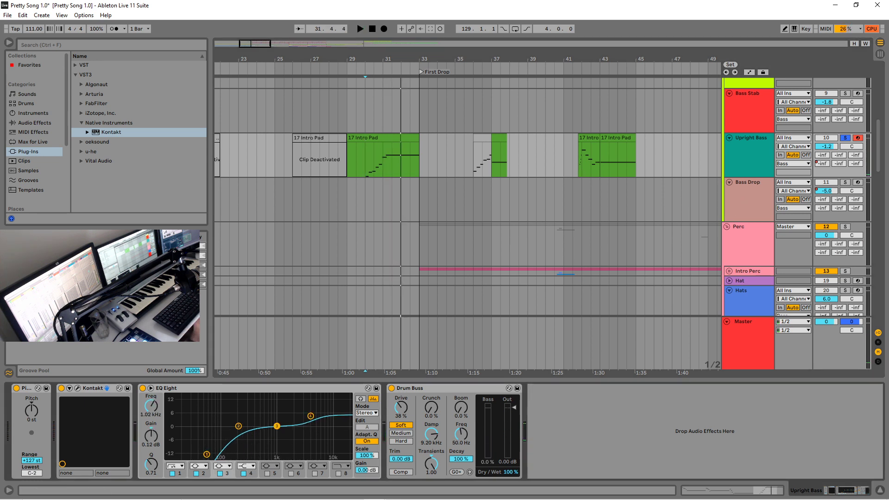
key(space)
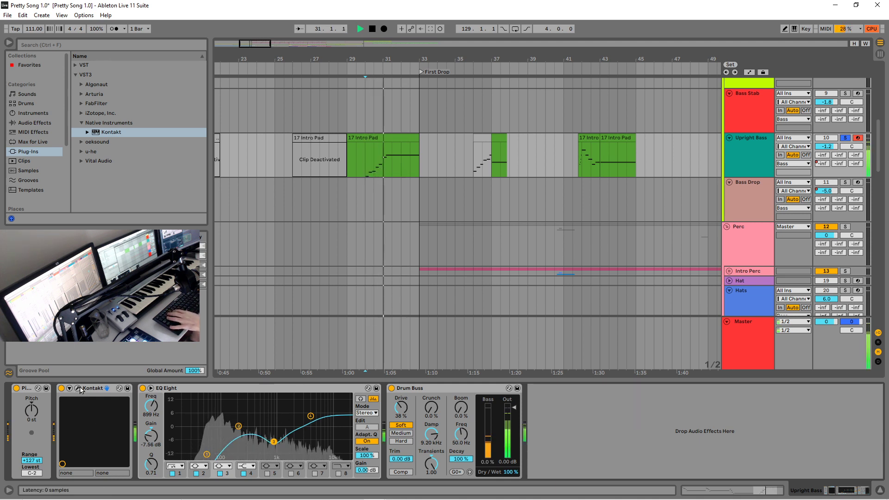
key(space)
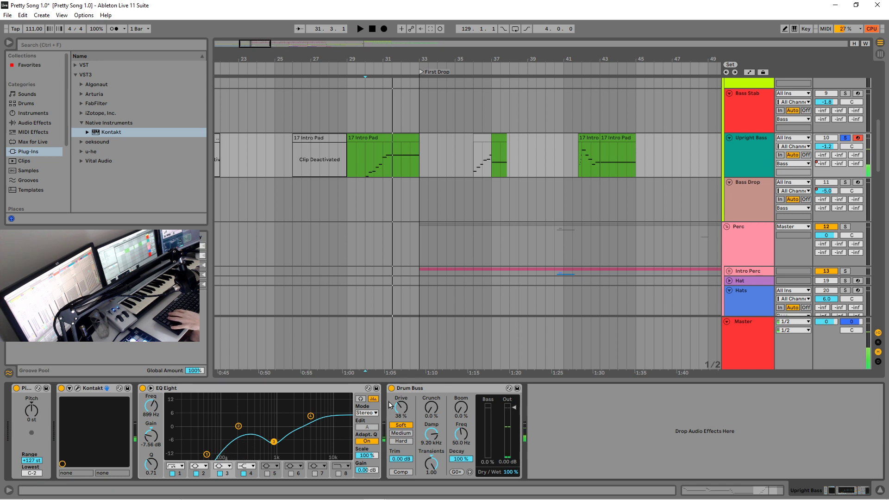
Compare playback with Drum Buss bypassed, re-enable it, and set its Drive to 0%.
click(391, 388)
key(space)
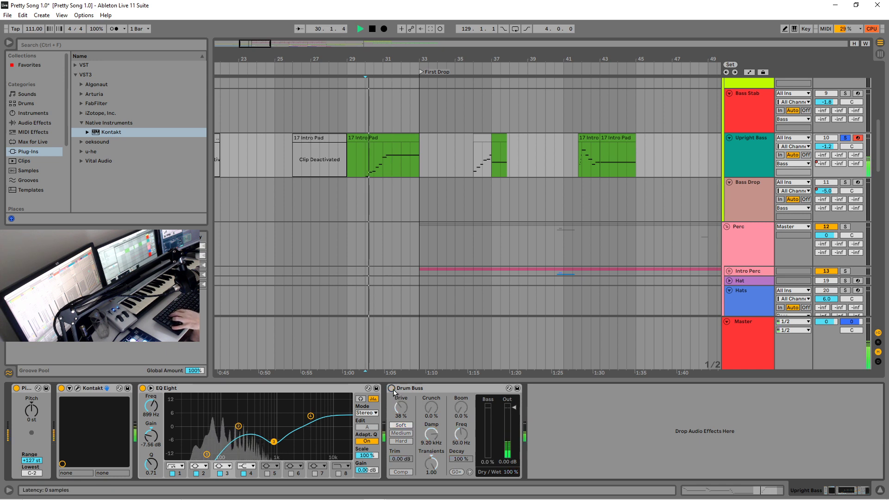
click(392, 388)
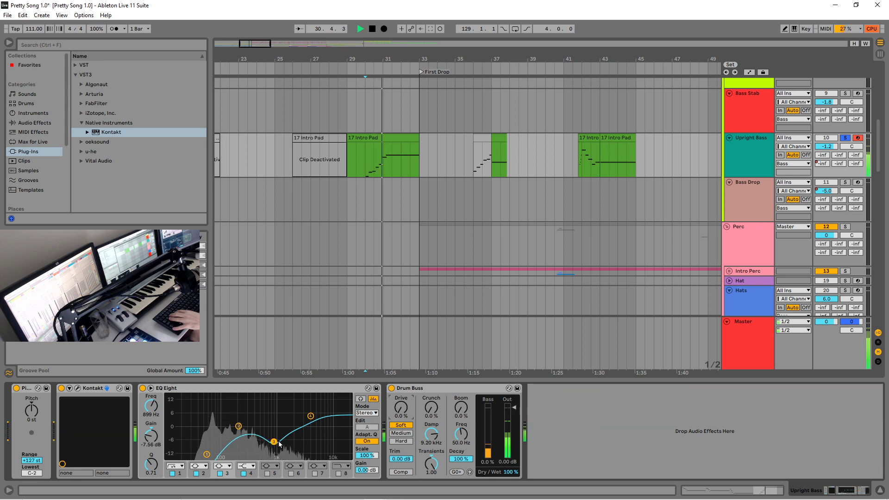
Raise EQ Eight band 3 to about 2.85 dB at 1.09 kHz and set the Upright Bass track volume to 1.4 dB.
drag(273, 441, 278, 421)
key(space)
key(space)
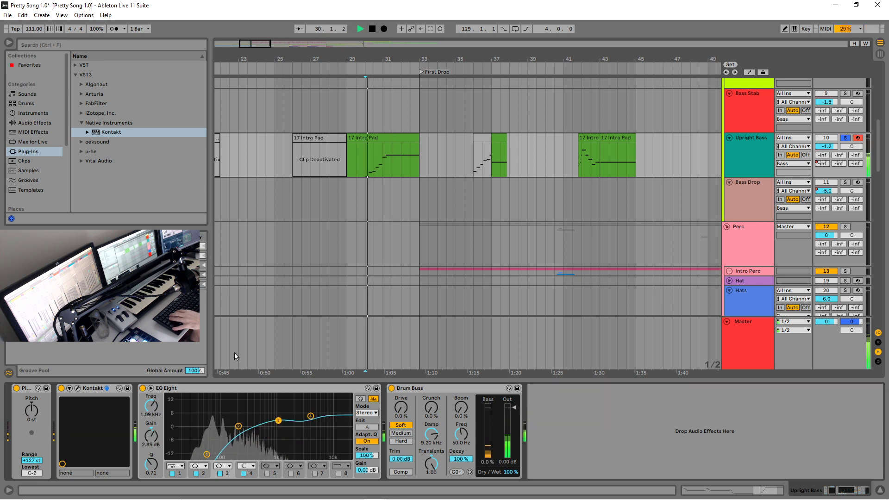
drag(829, 146, 829, 135)
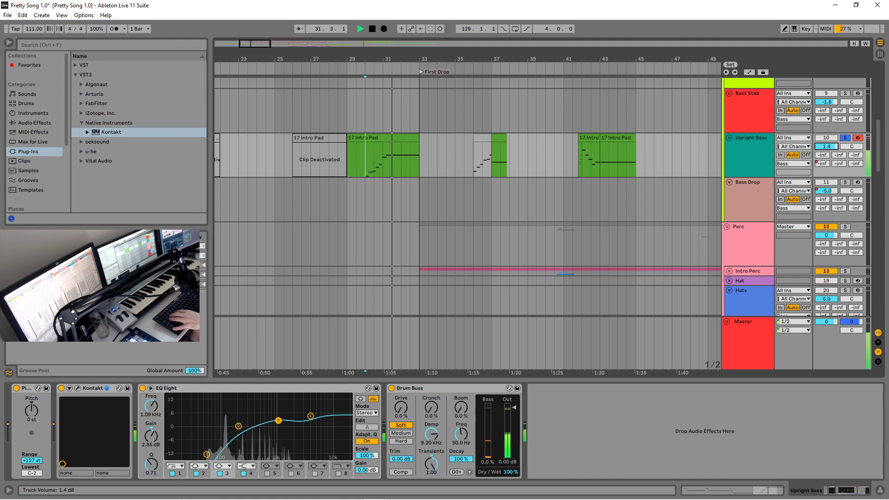
Open the Kontakt Upright Bass interface and try out its Stop control during playback.
click(79, 389)
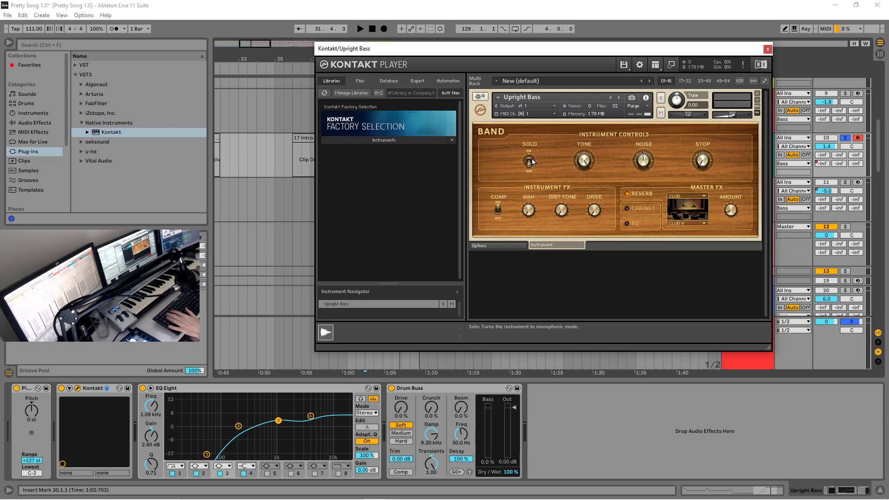
key(space)
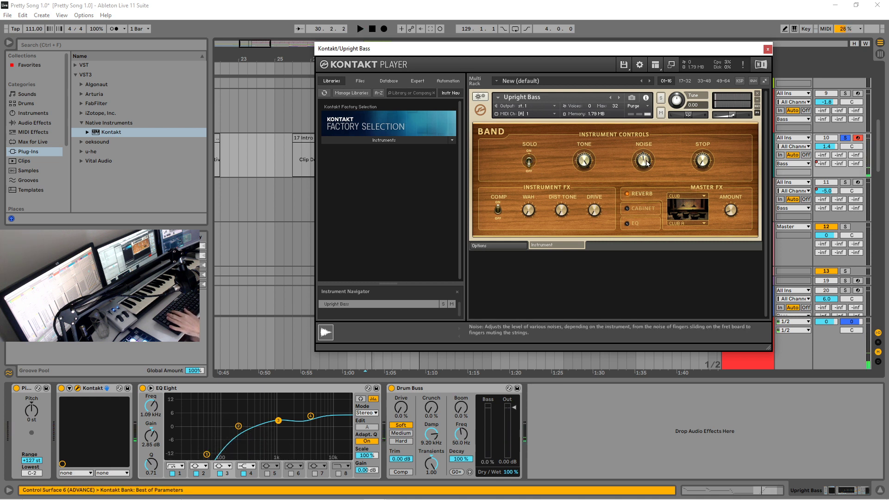
key(space)
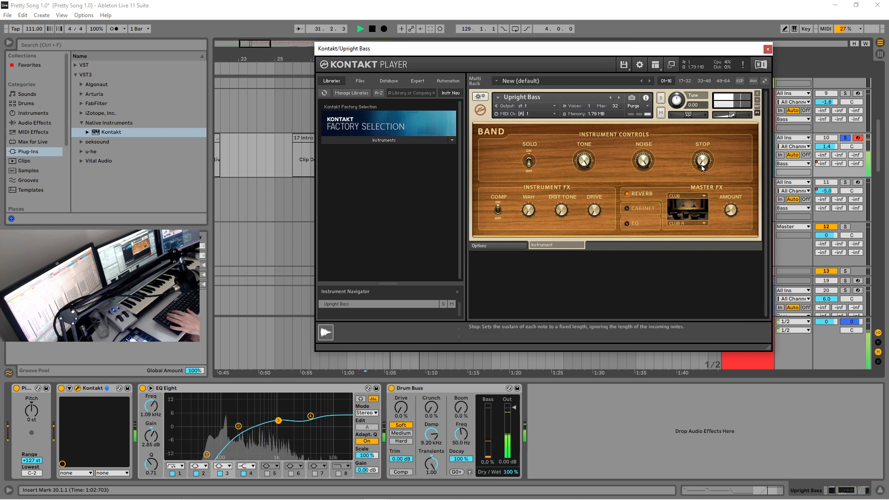
key(space)
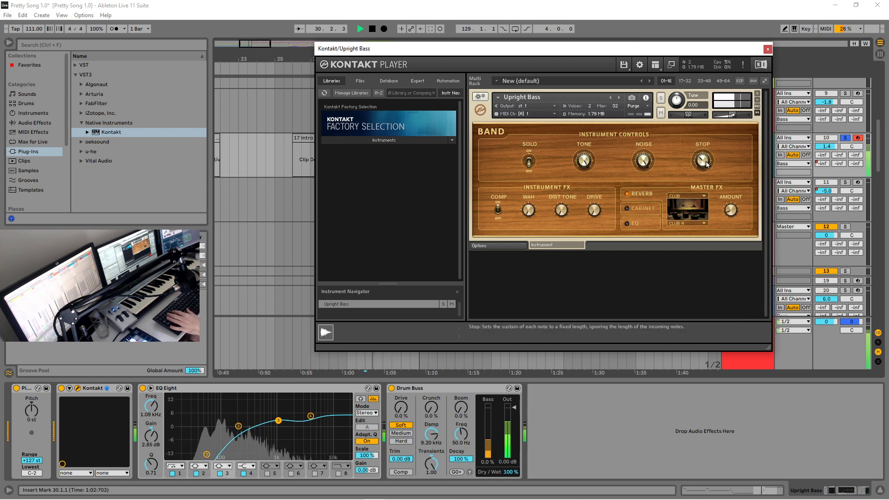
drag(706, 157, 705, 244)
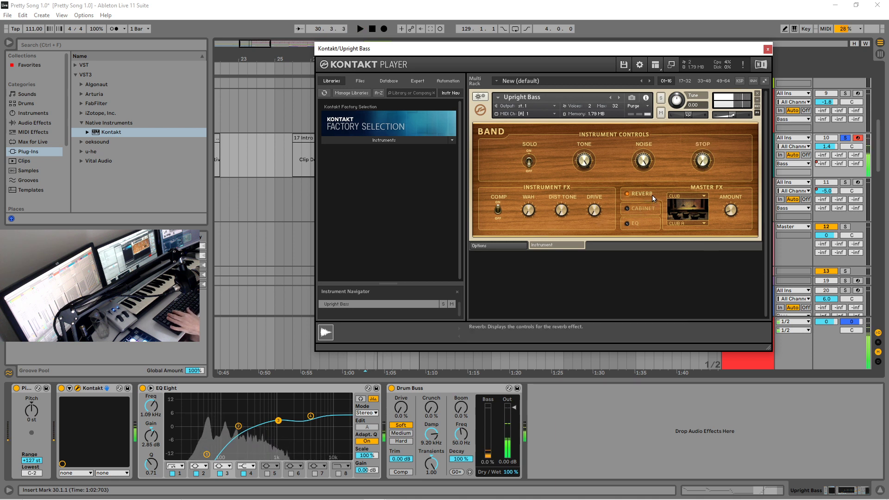
Switch Kontakt's Reverb effect off and back on, and turn on the Cabinet effect with its controls displayed.
click(628, 194)
key(space)
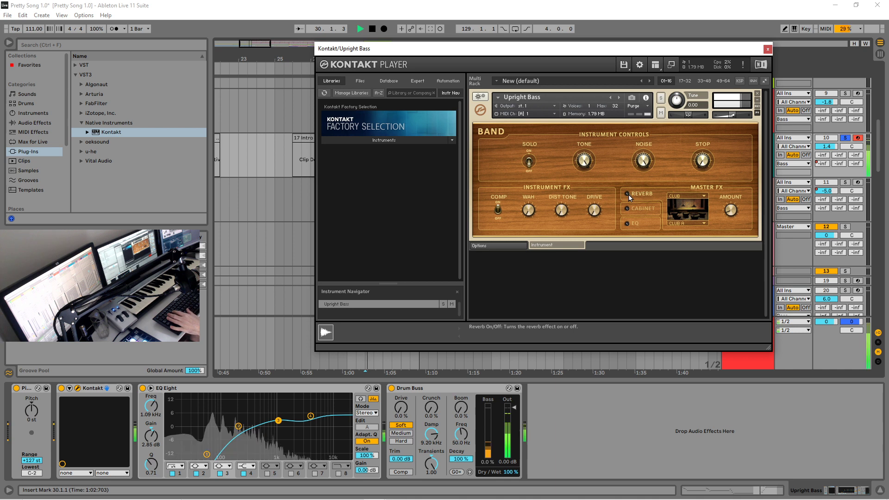
click(629, 209)
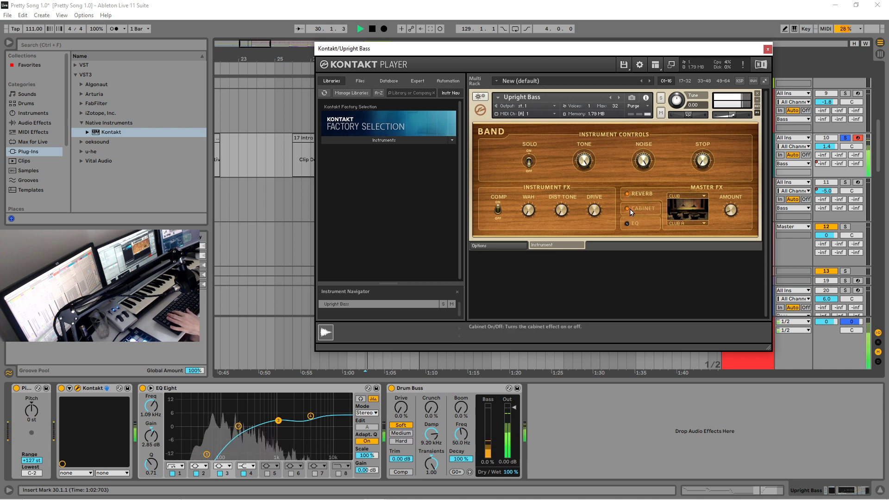
click(640, 210)
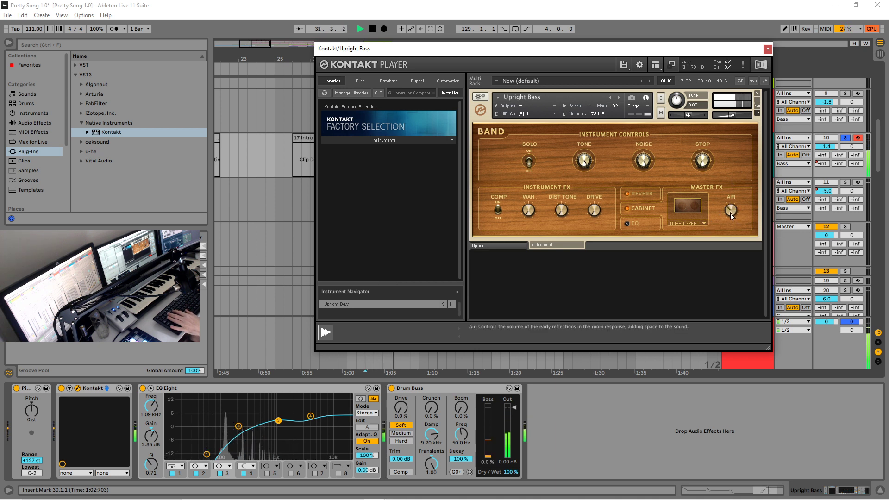
Try the BRIT 60s cabinet, choose CHIEF V-30 instead, and close the Kontakt window.
click(696, 229)
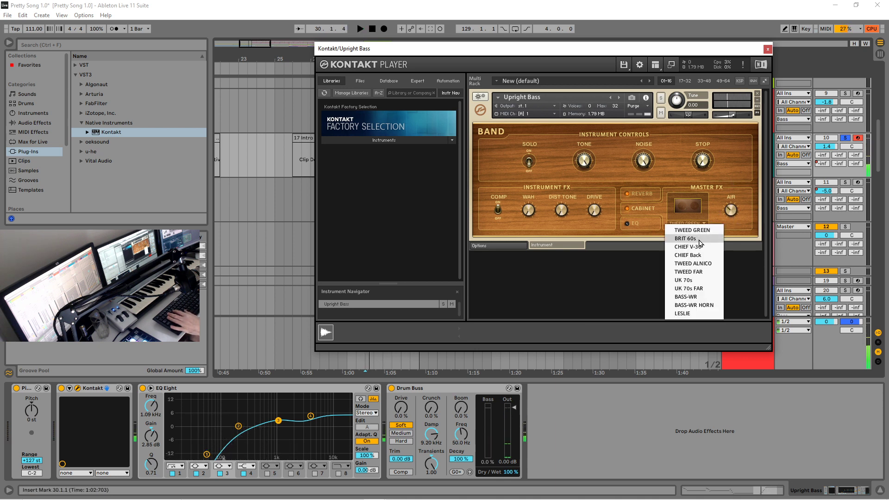
click(700, 241)
click(695, 224)
click(700, 252)
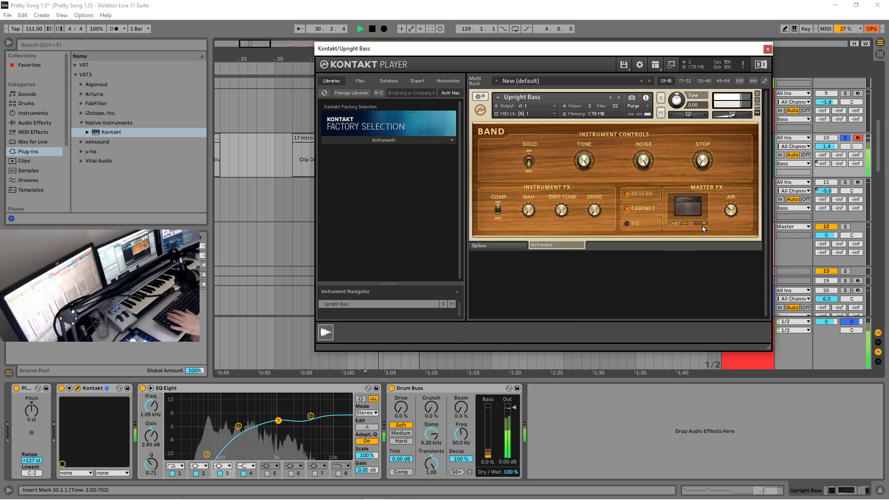
key(space)
click(767, 49)
Play the bass line from bar 31 and open the bar 29 Intro Pad clip in the note editor.
click(384, 159)
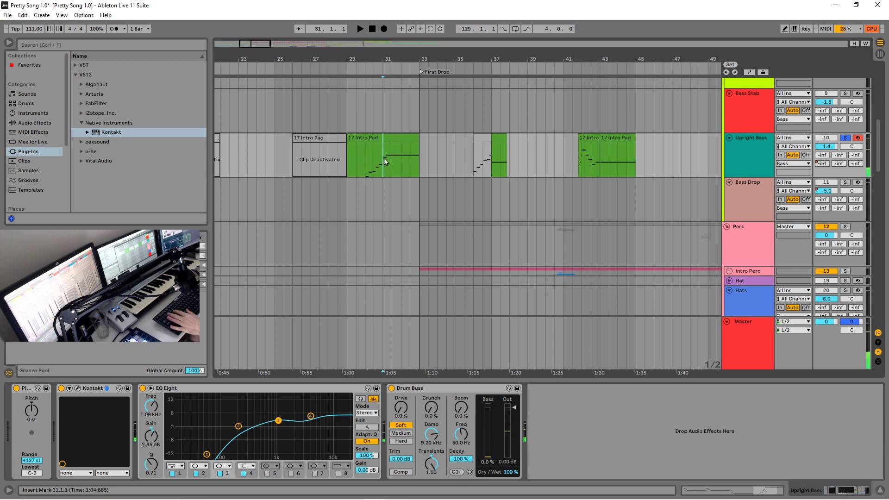
key(space)
double_click(390, 139)
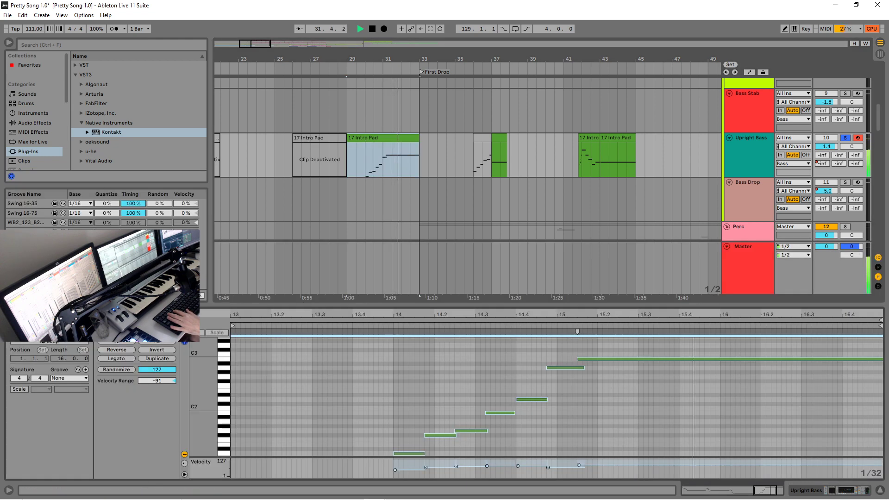
Stop playback, display the Intro Pad clip's pitch bend envelope, and play the bass line from bar 31.
key(space)
click(136, 324)
click(135, 332)
click(130, 340)
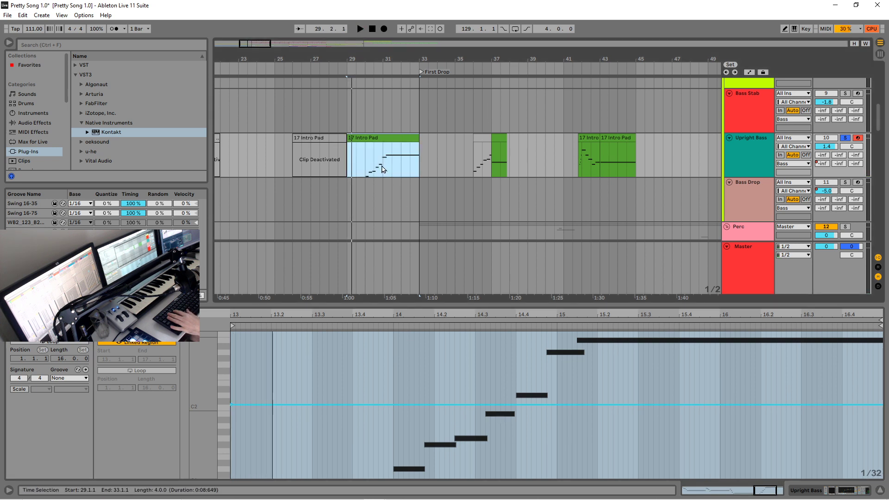
click(388, 184)
key(space)
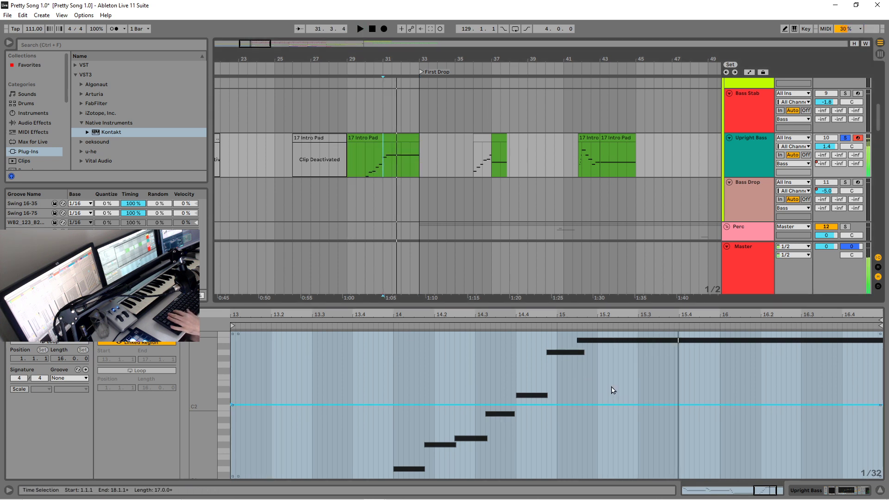
Shape the pitch bend envelope near 15.3 with a peak of 2982 and a dip to -1706, auditioning it during playback.
key(space)
key(space)
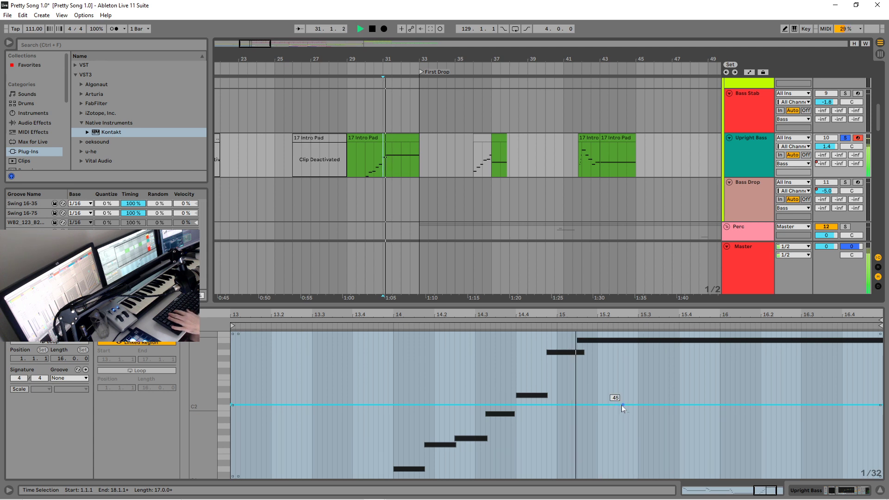
key(space)
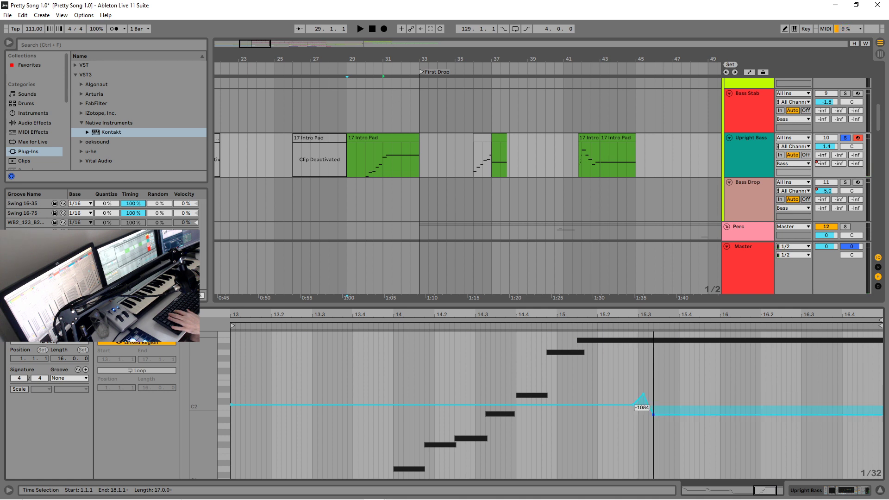
drag(653, 414, 656, 420)
key(space)
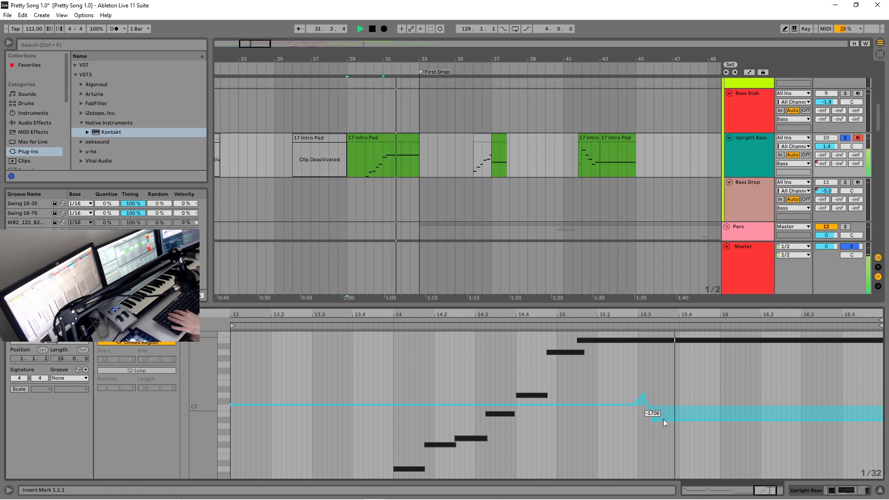
drag(643, 394, 643, 379)
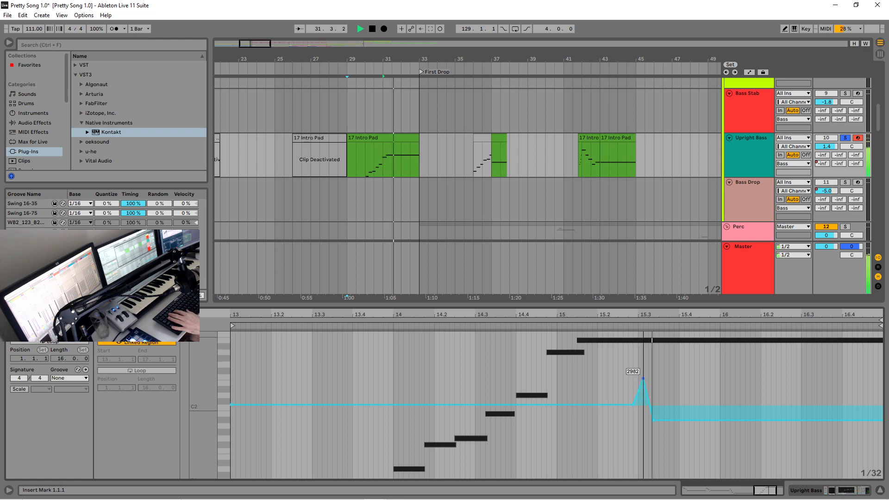
key(space)
Open Kontakt's Upright Bass options from the track devices, try the pitch bend ranges with Up at 1.7, and close the window.
double_click(740, 147)
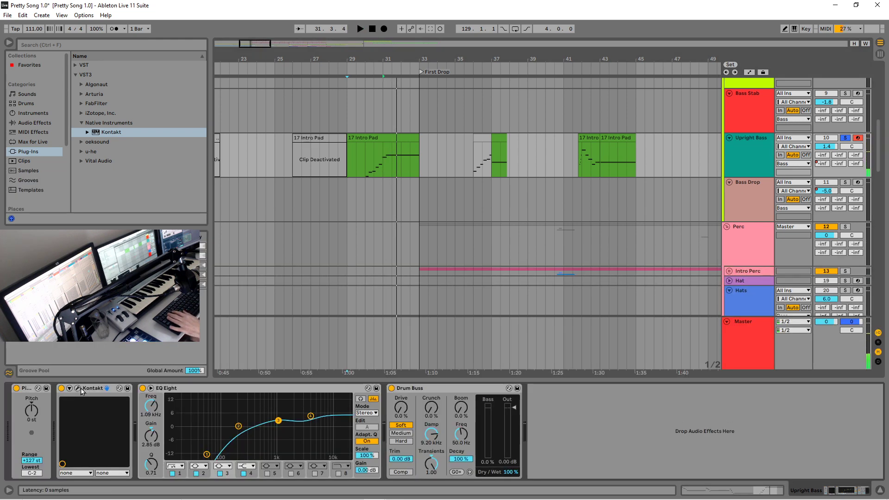
click(79, 389)
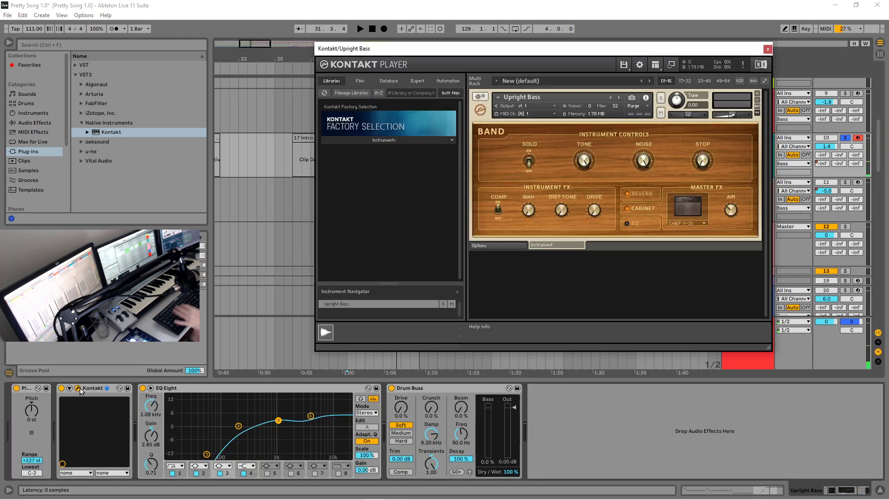
click(498, 244)
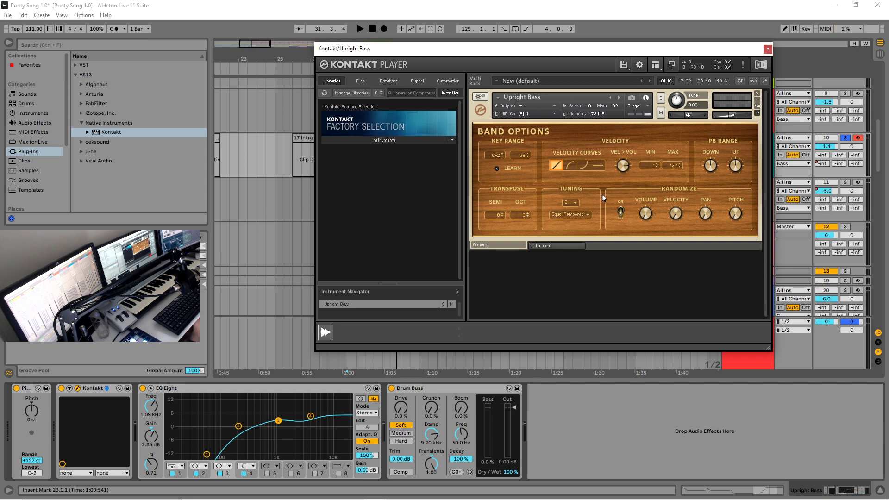
click(712, 174)
click(734, 162)
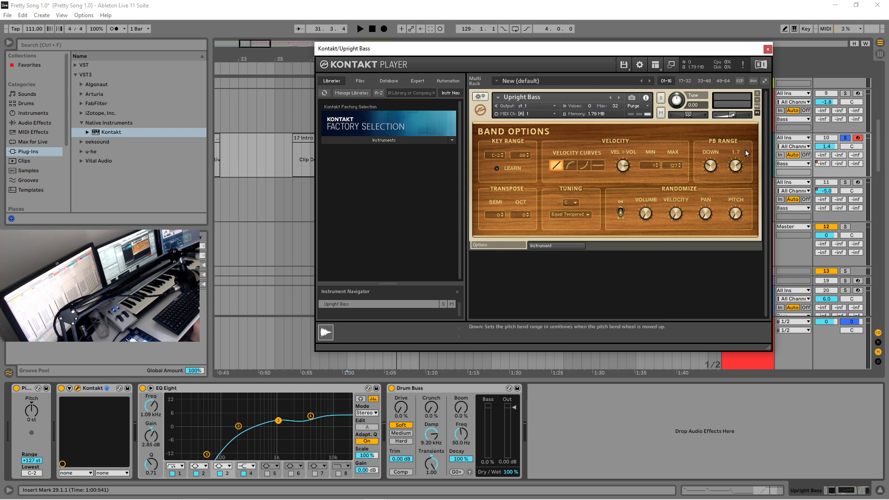
click(768, 49)
Play the bass line, select the bar 29 Intro Pad clip on the Upright Bass track, and reopen its pitch bend envelope.
key(space)
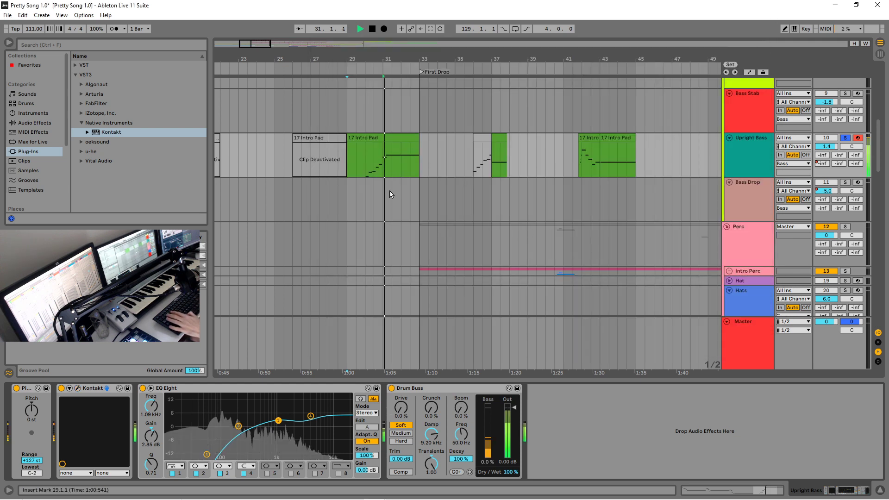
click(396, 138)
key(space)
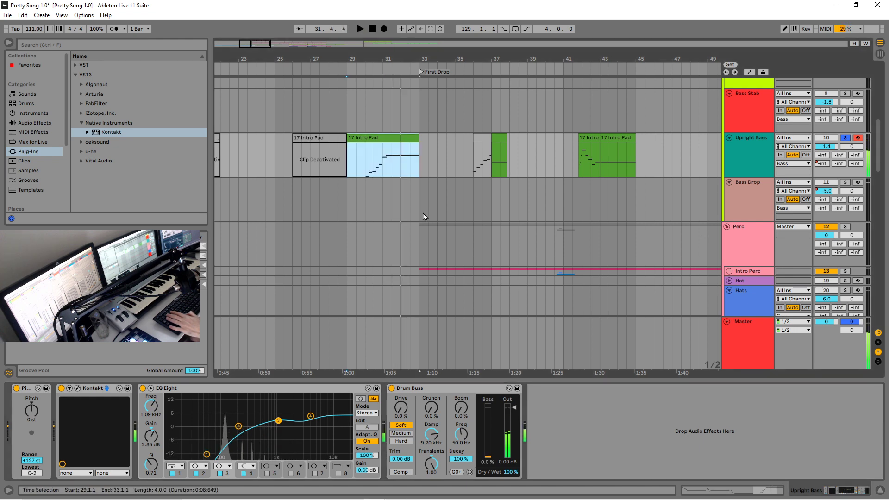
key(space)
key(shift+Tab)
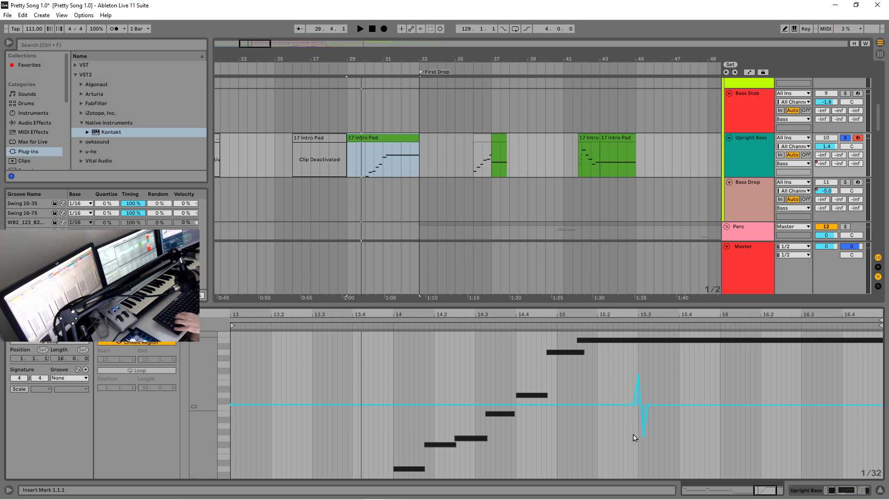
Select the single up-and-down pitch bend cycle near 15.3 and duplicate it seven times in a row to form a vibrato.
drag(635, 438, 650, 436)
key(ctrl+d)
key(ctrl+d)
key(ctrl+d)
key(ctrl+d)
key(ctrl+d)
key(ctrl+d)
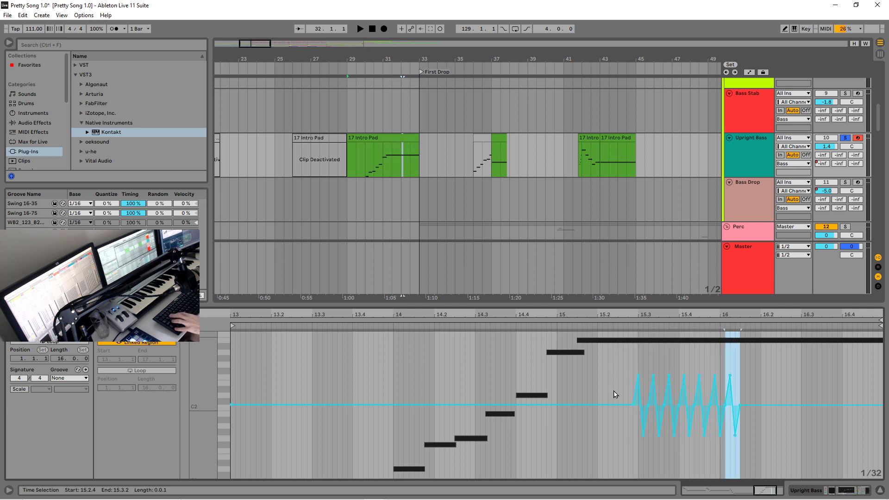
key(ctrl+d)
Listen to the pitch bend vibrato from bar 31 and reselect the bar 29 Intro Pad clip.
key(space)
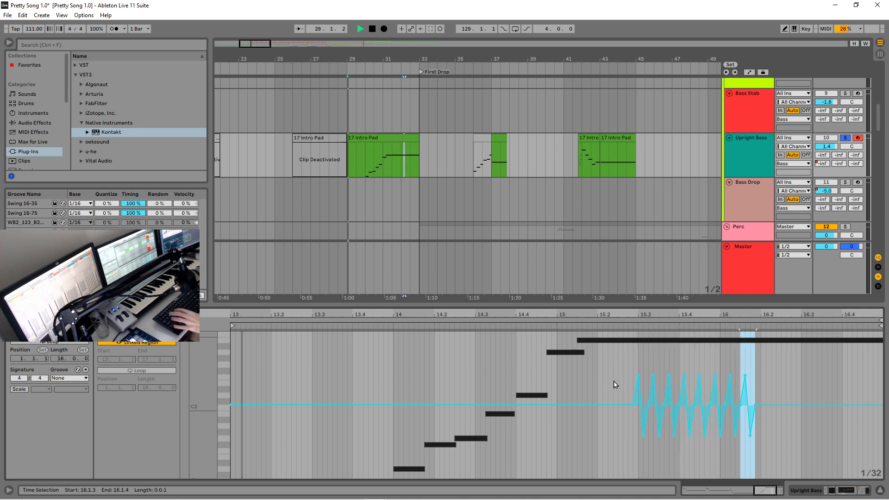
click(390, 178)
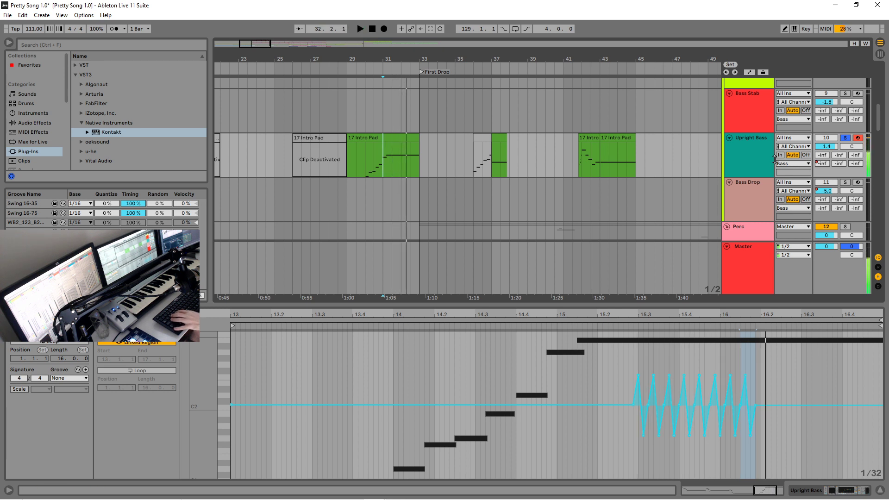
key(space)
key(space)
click(387, 138)
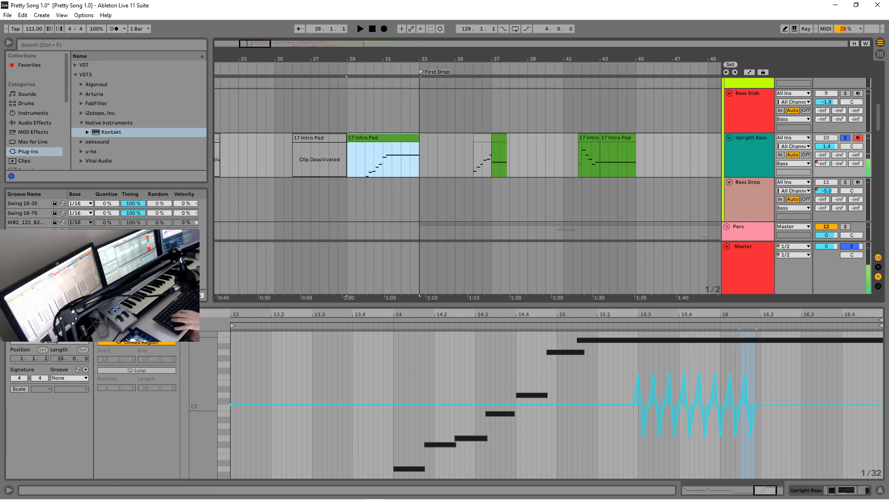
Return to the clip's notes, shorten the A2 note before the long held note so they no longer overlap, and play it.
click(107, 315)
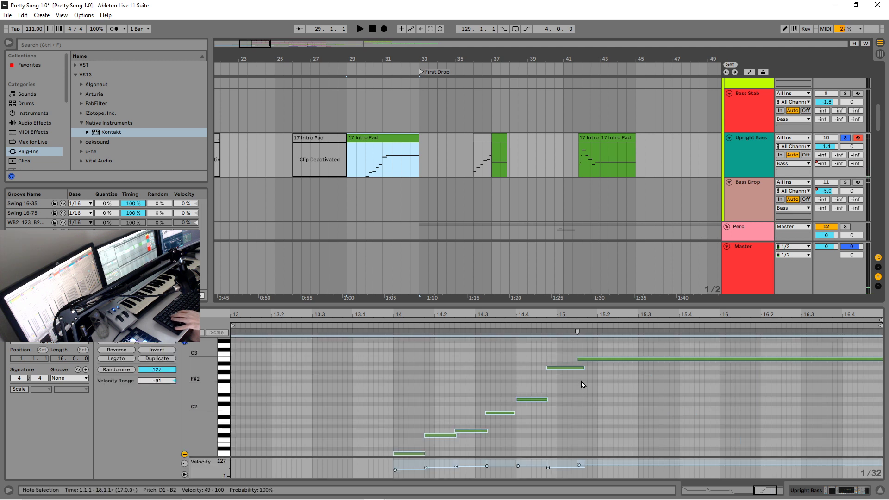
click(596, 380)
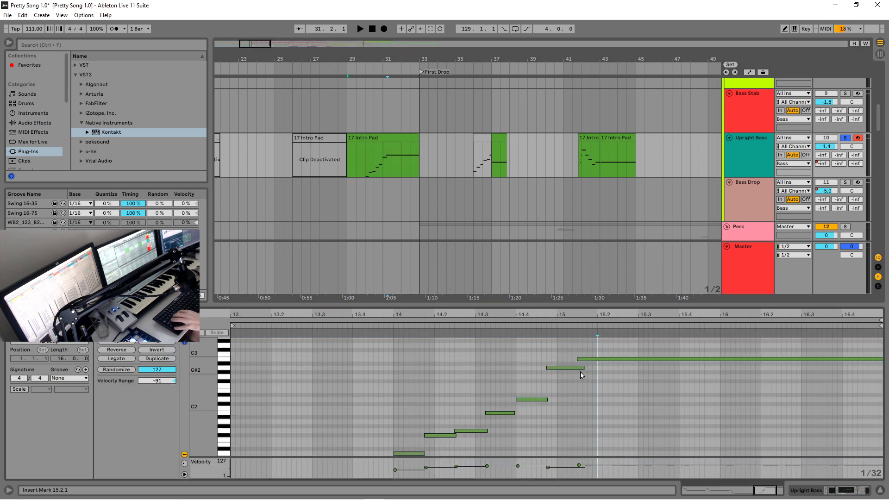
drag(583, 368, 571, 368)
key(space)
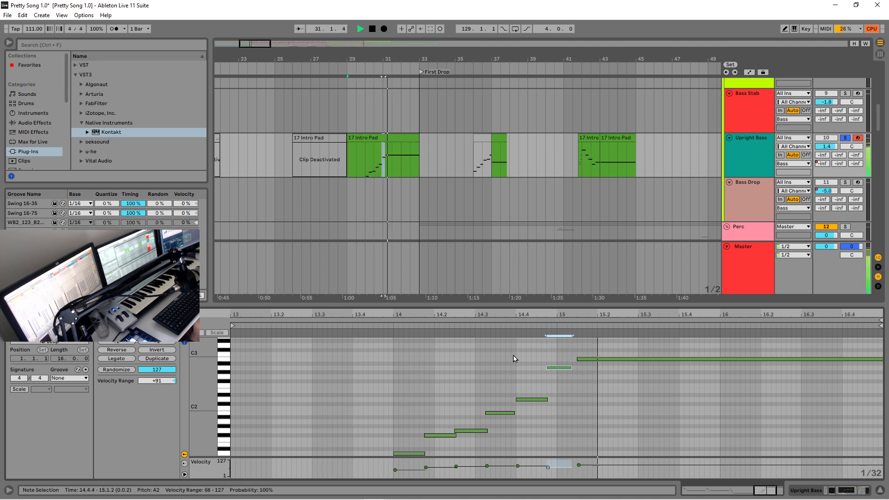
Unsolo the Upright Bass track and play the passage with the full mix.
click(845, 138)
key(space)
key(space)
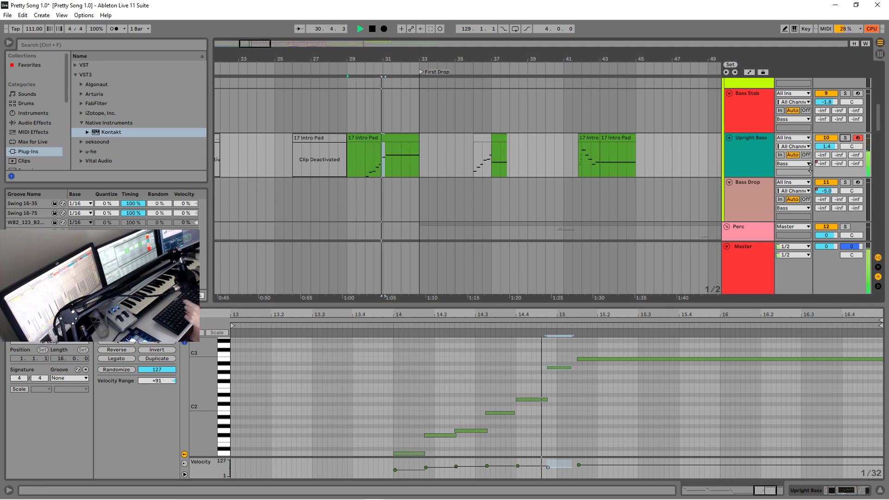
Set EQ Eight's band 3 on the Upright Bass track to 1.04 kHz with a gain of -4.59 dB.
click(750, 138)
double_click(748, 138)
drag(280, 423, 279, 427)
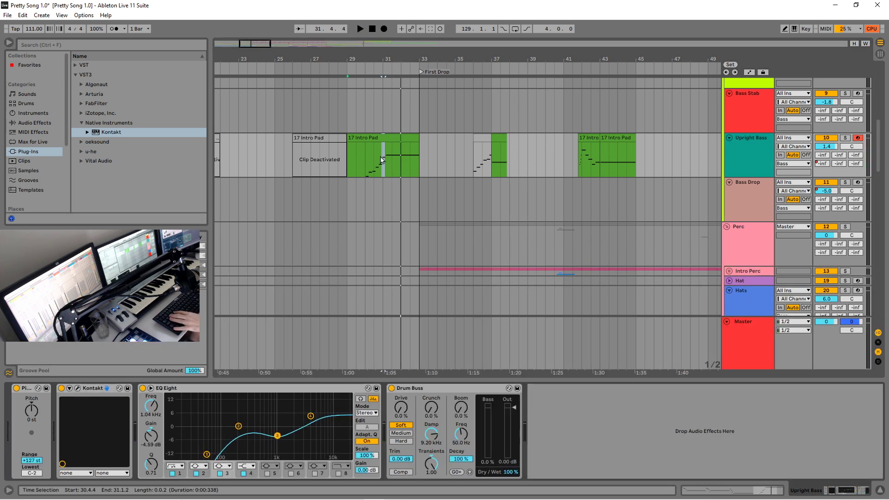
Select all notes in the bar 29 Intro Pad clip, set their velocity range to 0, and raise their velocities to the maximum.
click(406, 137)
key(ctrl+a)
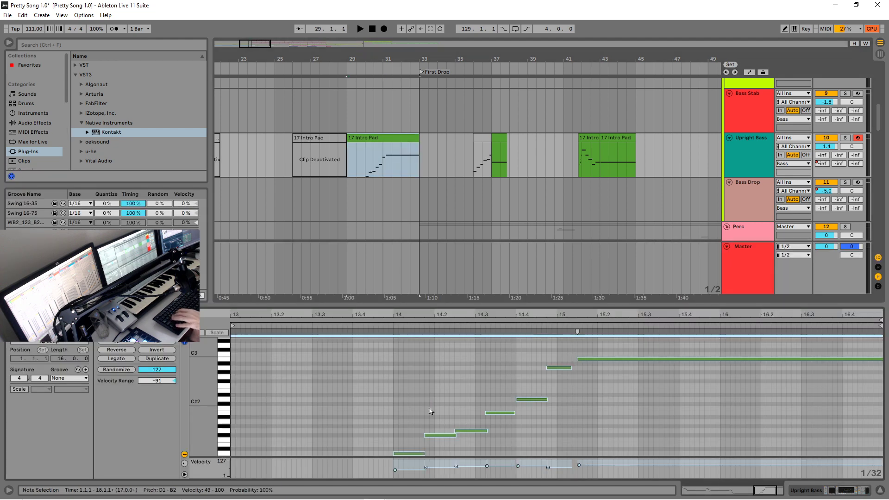
click(174, 382)
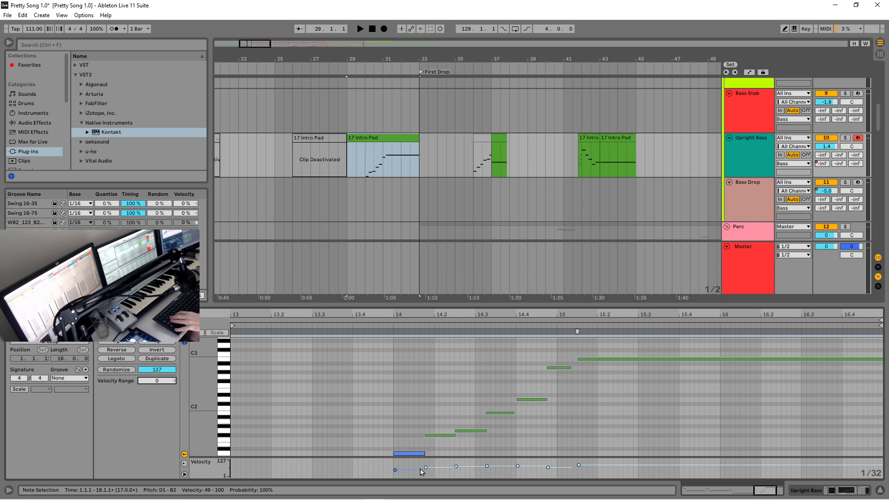
drag(420, 470, 420, 456)
key(space)
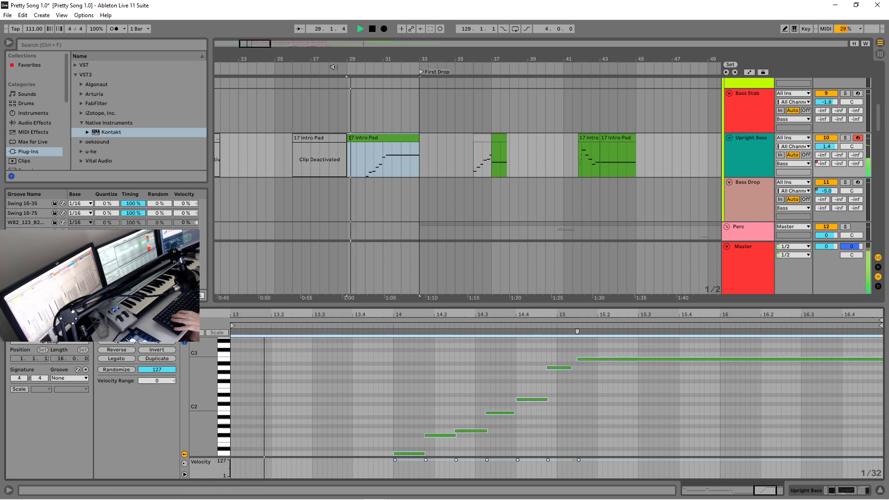
Play from bar 30, show the Upright Bass track's devices, and solo the track.
click(370, 173)
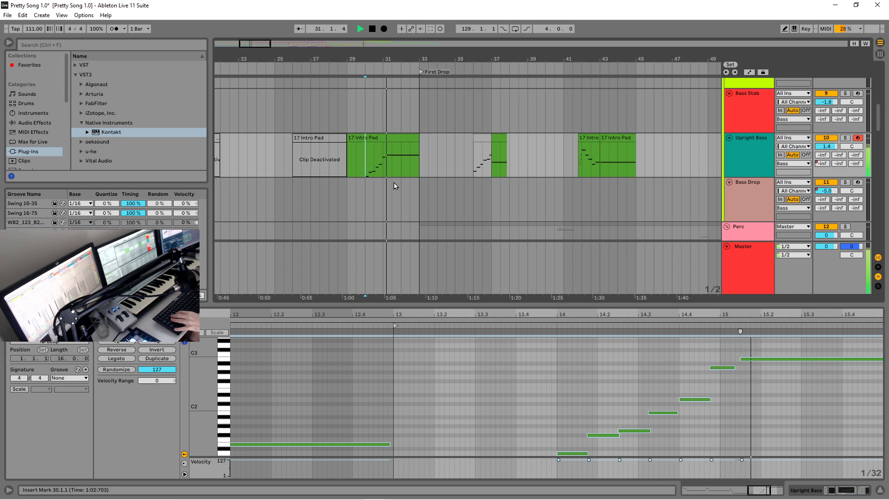
click(758, 142)
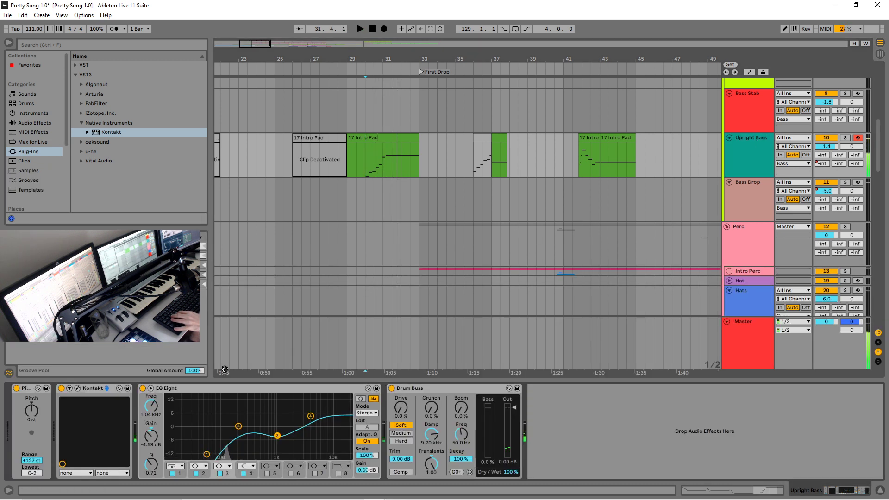
key(space)
click(844, 139)
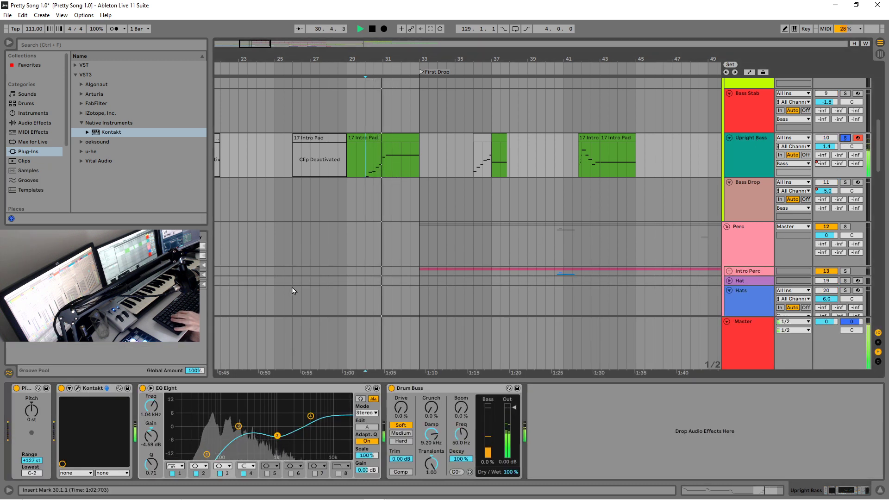
Open Kontakt's Upright Bass instrument controls and audition the Tone and Drive settings during playback from bar 30.
key(space)
click(77, 388)
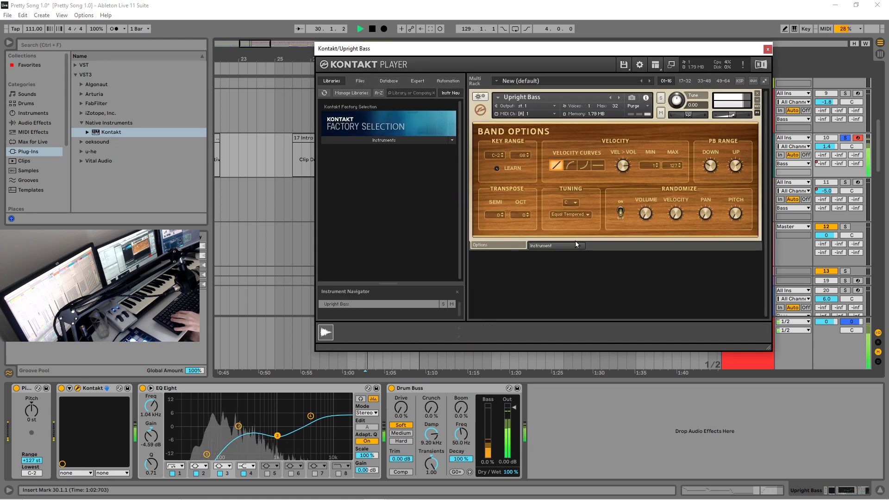
click(533, 242)
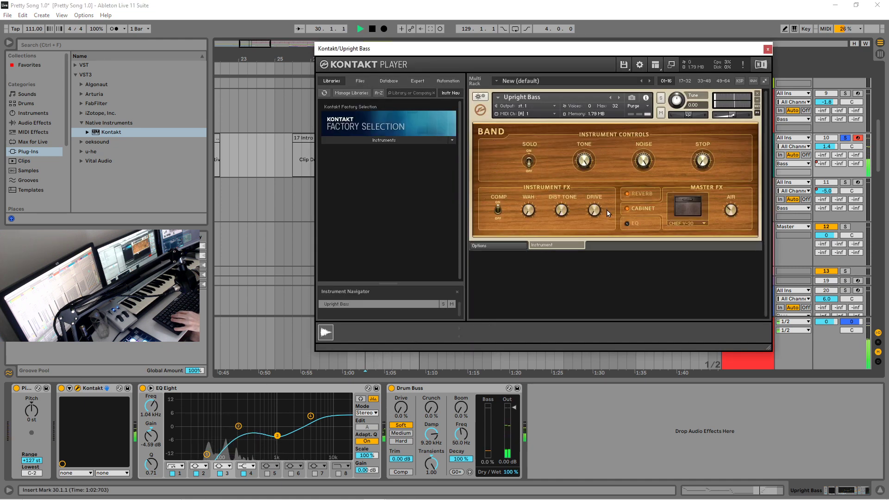
key(space)
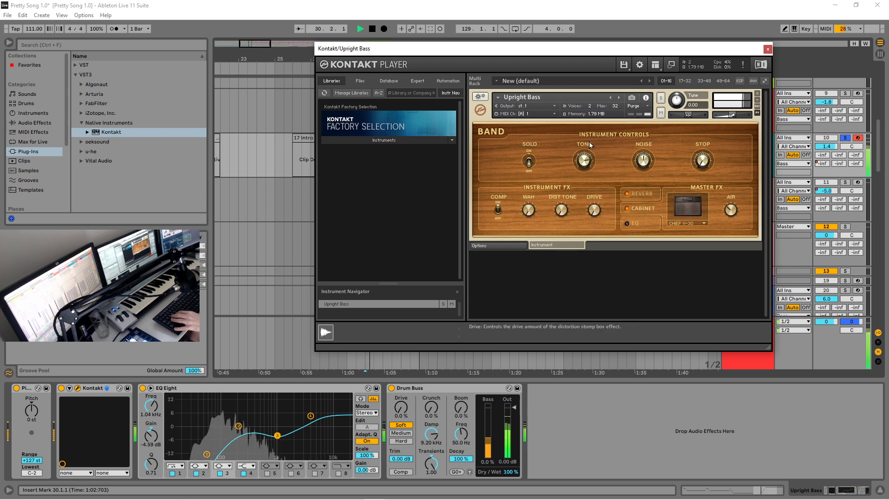
Try Kontakt's LESLIE cabinet, choose BASS-WR HORN instead, and display the EQ's Bass, Mid and Treble controls.
click(626, 209)
key(space)
click(700, 224)
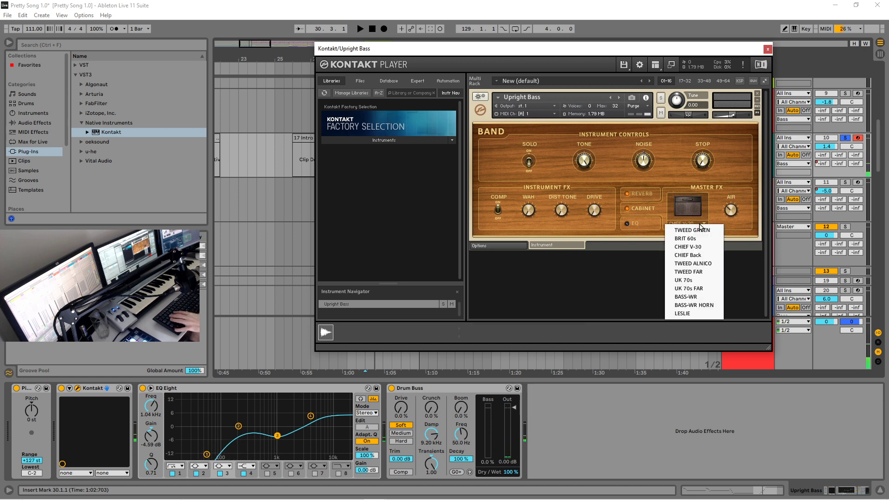
click(694, 314)
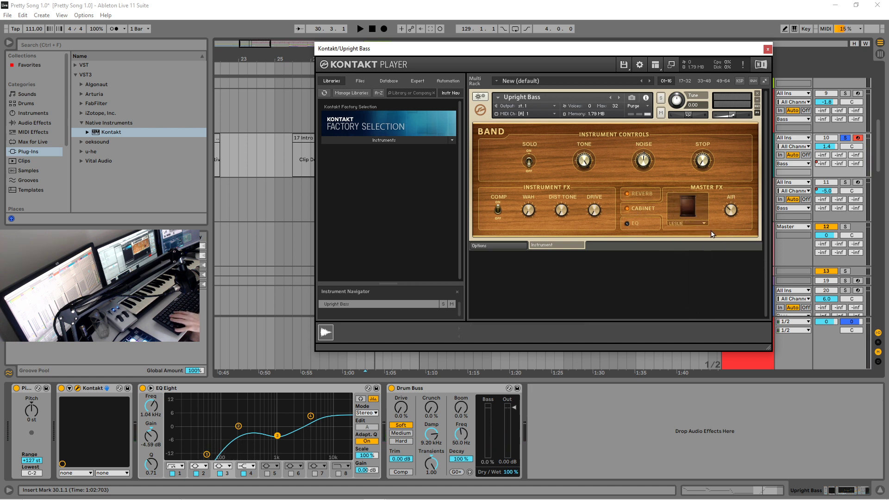
click(700, 222)
click(697, 303)
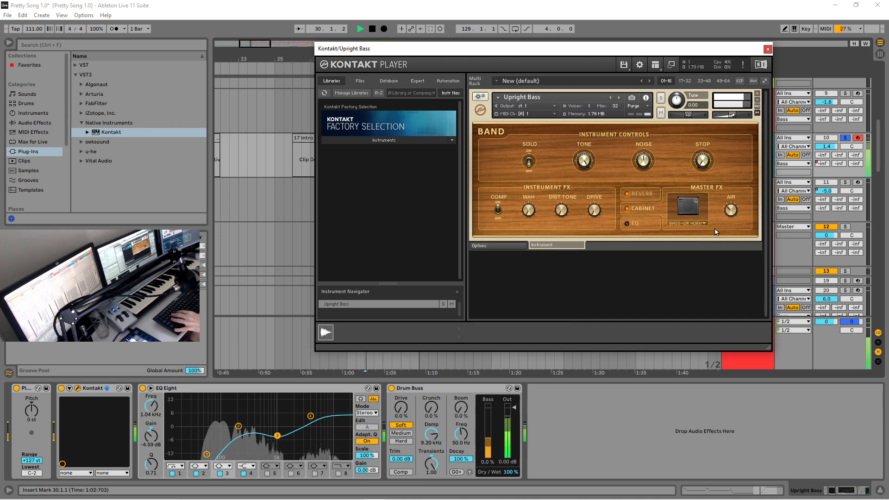
click(627, 224)
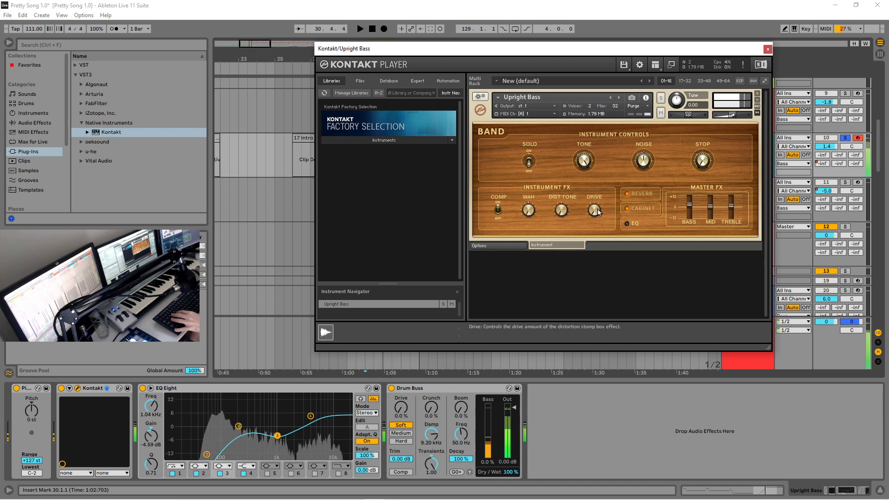
Close Kontakt's window and set EQ Eight's fourth band to 2.36 dB and third band to 979 Hz at -1.12 dB.
key(space)
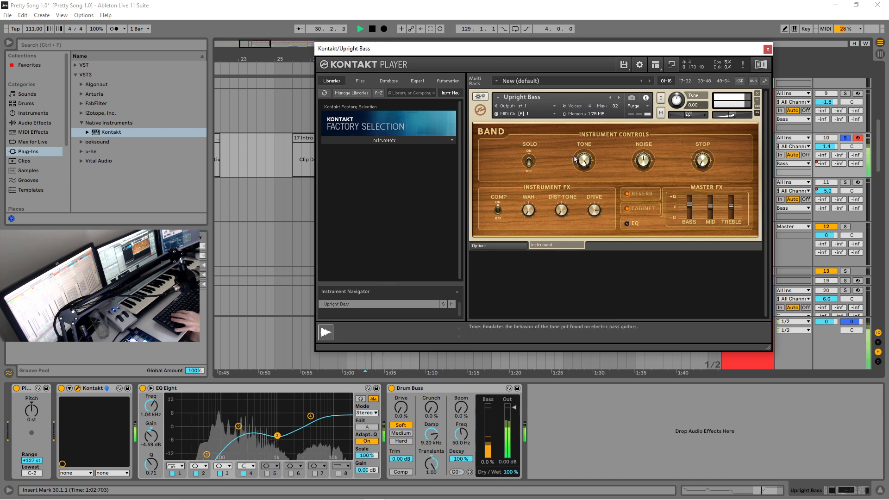
click(767, 49)
drag(311, 416, 311, 421)
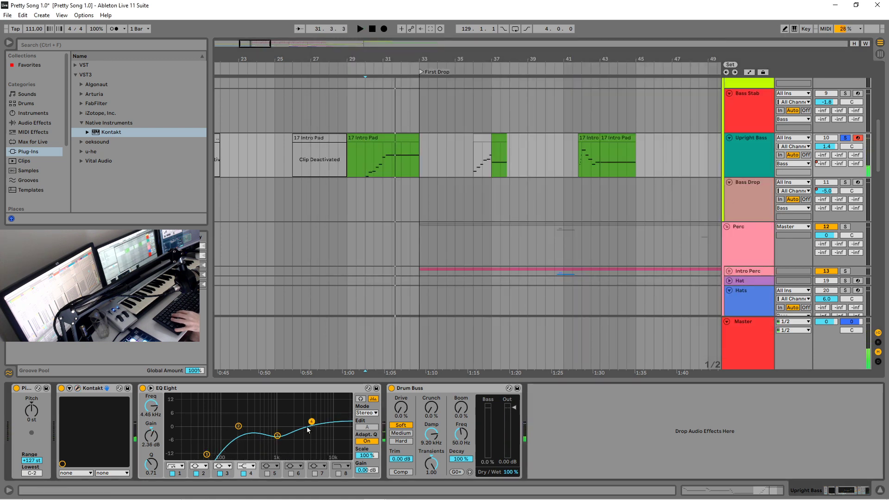
key(space)
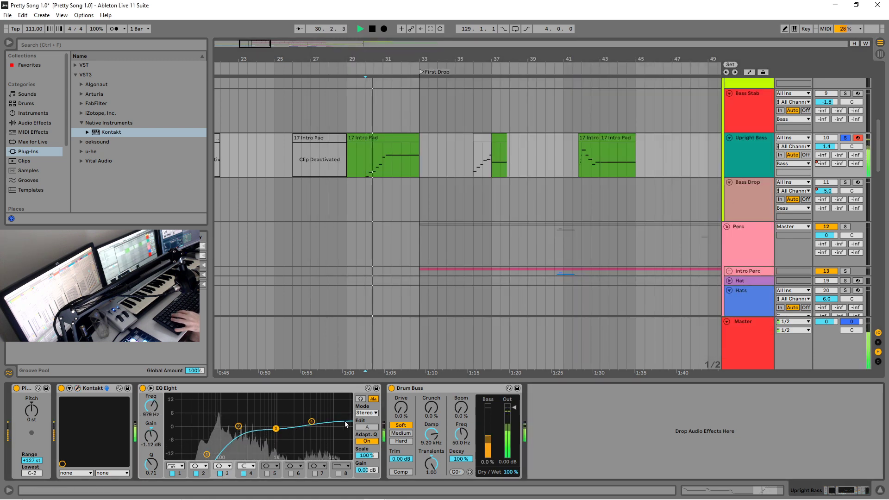
Toggle Drum Buss off and on to compare, and set its Transients to 0.51 and Damp to 20.0 kHz.
click(391, 388)
click(392, 388)
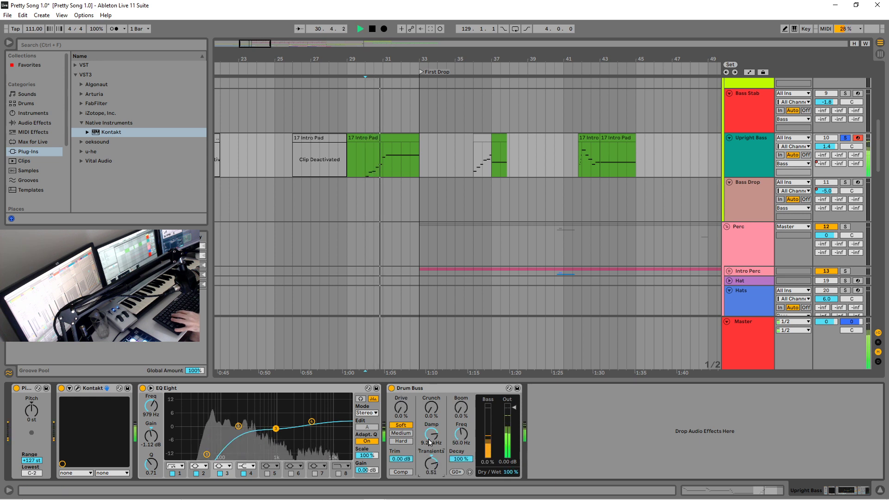
drag(430, 437, 430, 412)
key(space)
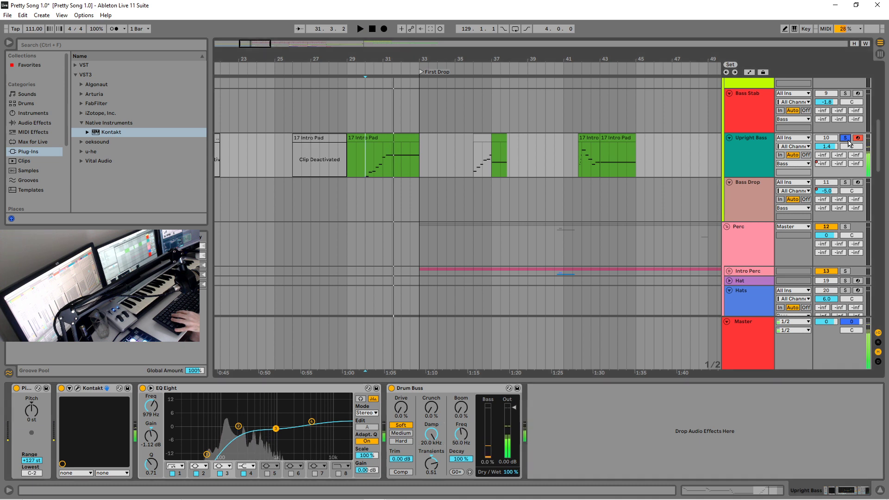
Unsolo the Upright Bass track and play it with the full mix from bar 30.
click(845, 138)
key(space)
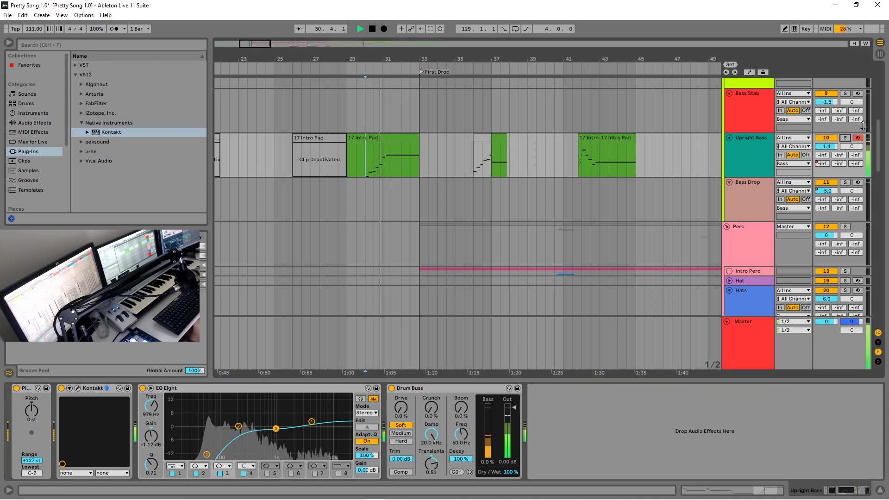
key(space)
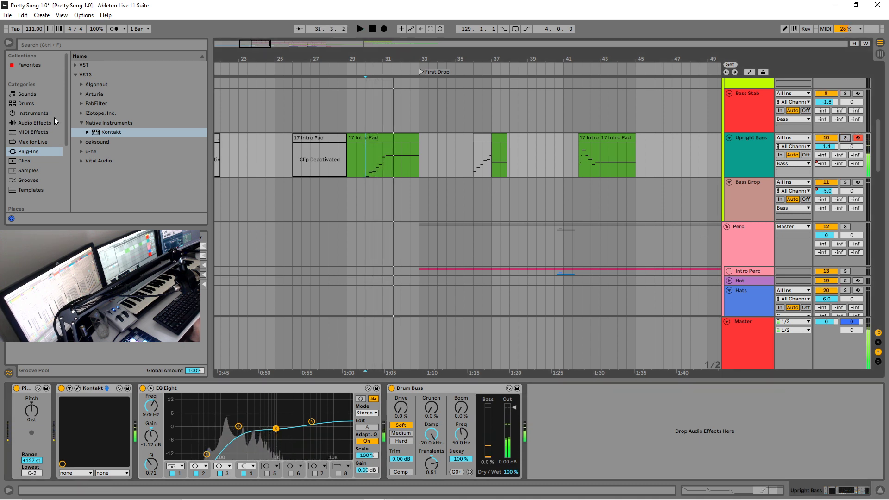
Add the Filter Delay audio effect after Drum Buss and set its R filter to 6.10 kHz with a bandwidth of 8.50.
click(33, 113)
click(35, 123)
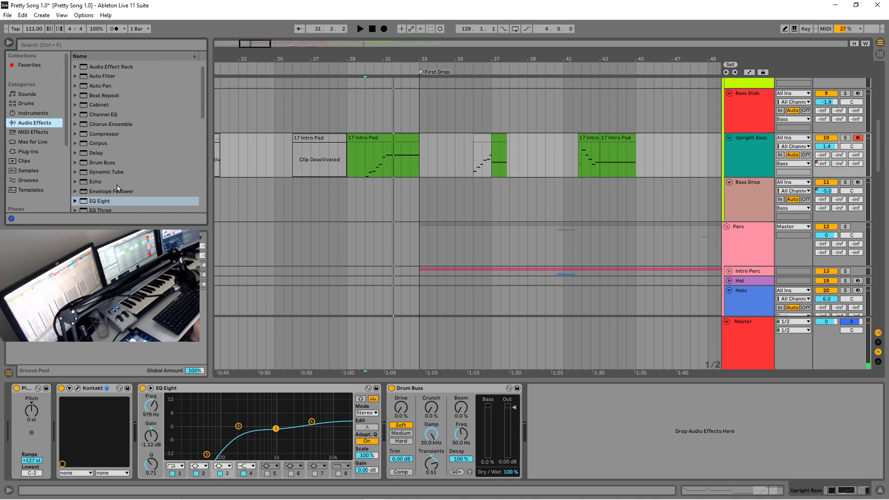
scroll(120, 189, down, 3)
click(116, 168)
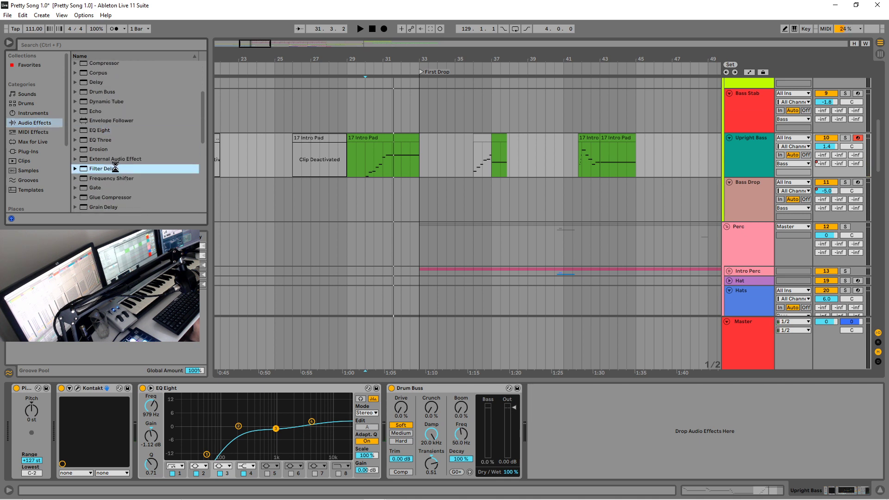
key(space)
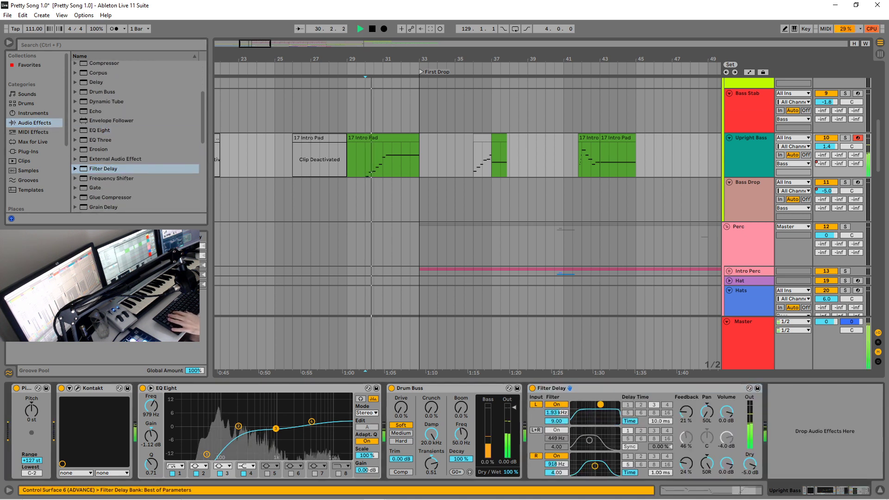
drag(619, 467, 610, 461)
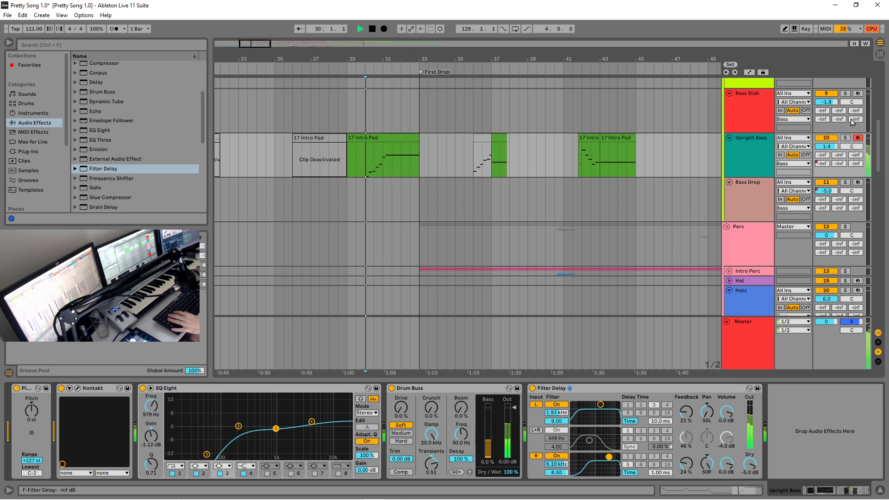
Solo the Upright Bass track and set Drum Buss's Transients to 0.00.
click(844, 138)
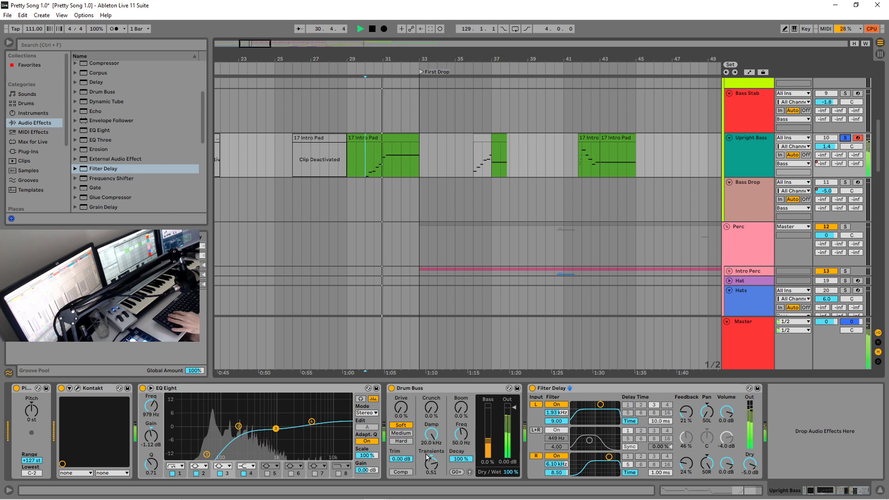
key(space)
Insert a Limiter with 11.2 dB gain between Drum Buss and Filter Delay, and unsolo the Upright Bass track during playback.
scroll(131, 135, down, 5)
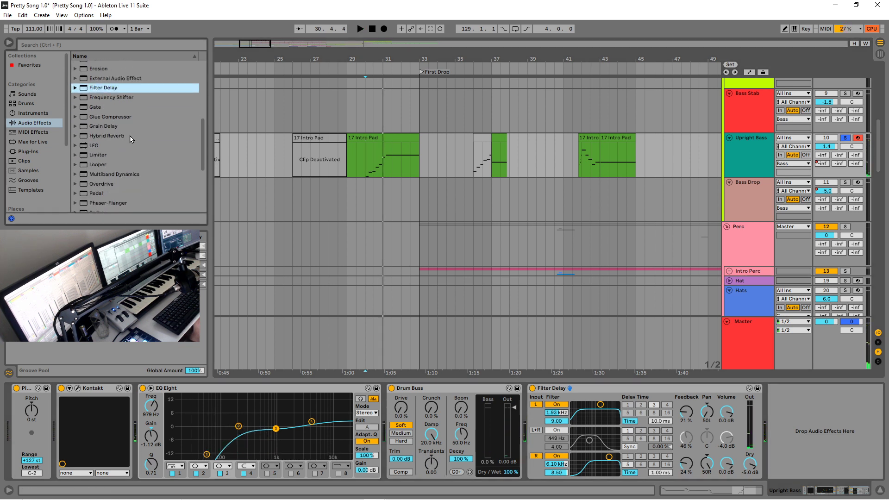
mouse_move(103, 127)
mouse_down()
mouse_move(442, 357)
mouse_move(559, 409)
mouse_move(544, 411)
mouse_move(545, 397)
mouse_up()
key(space)
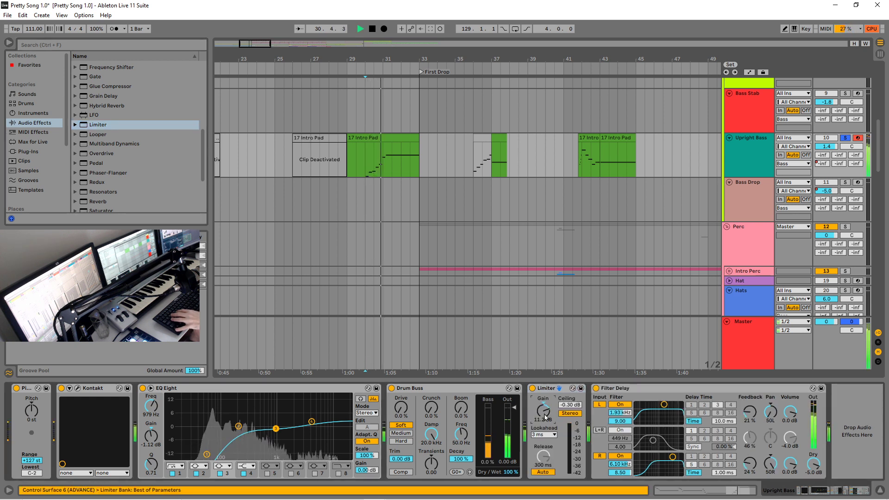
key(space)
key(space)
click(846, 141)
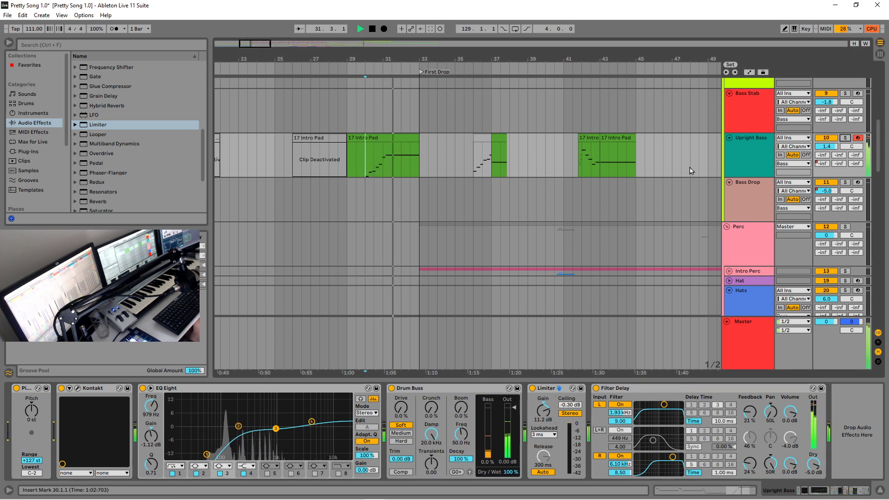
Select the Upright Bass clip at bar 36, boost EQ Eight's third band to 7.56 dB at 681 Hz, and lower the fourth band.
click(483, 155)
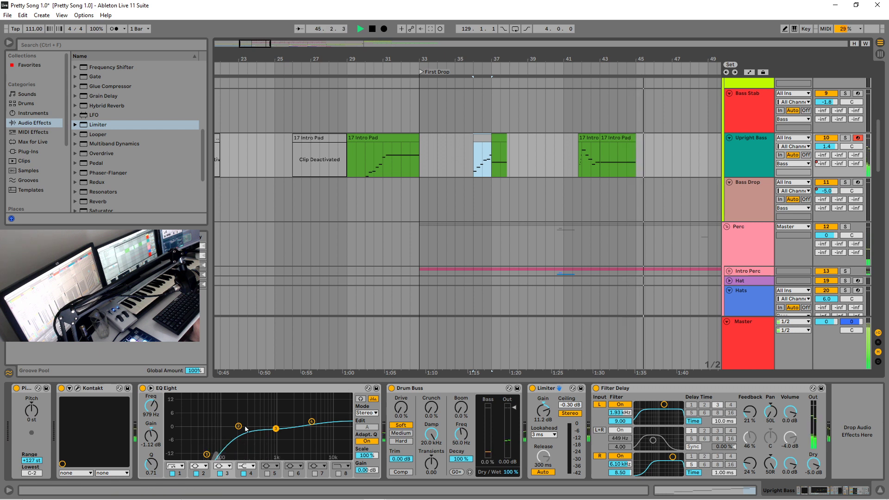
drag(312, 421, 268, 410)
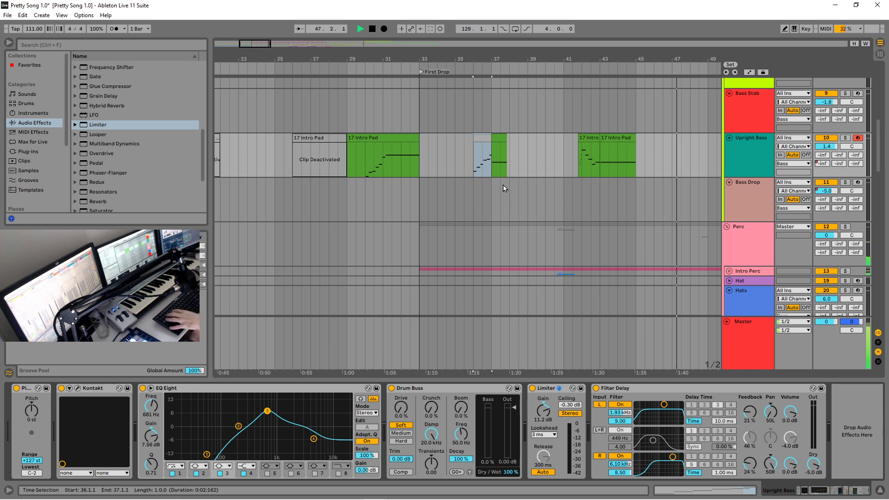
Play the Upright Bass parts from 36.3.1 and from 41.4.2 to hear the new EQ curve in the mix.
click(481, 160)
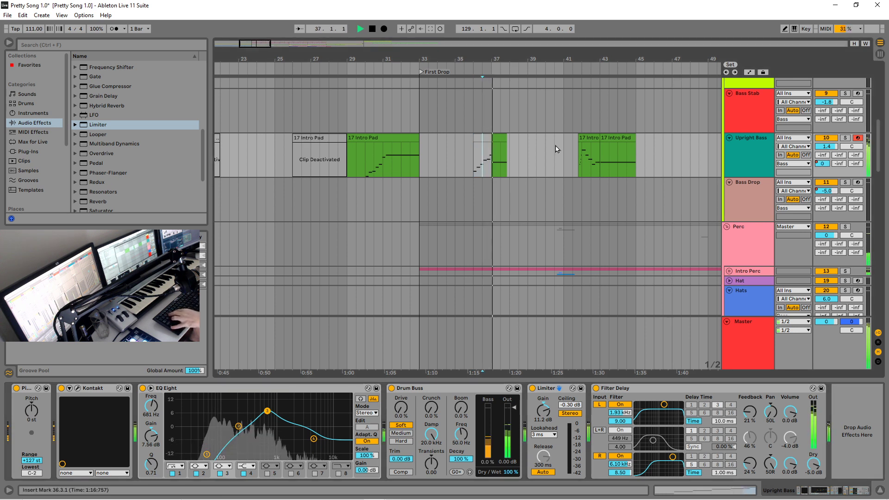
click(579, 162)
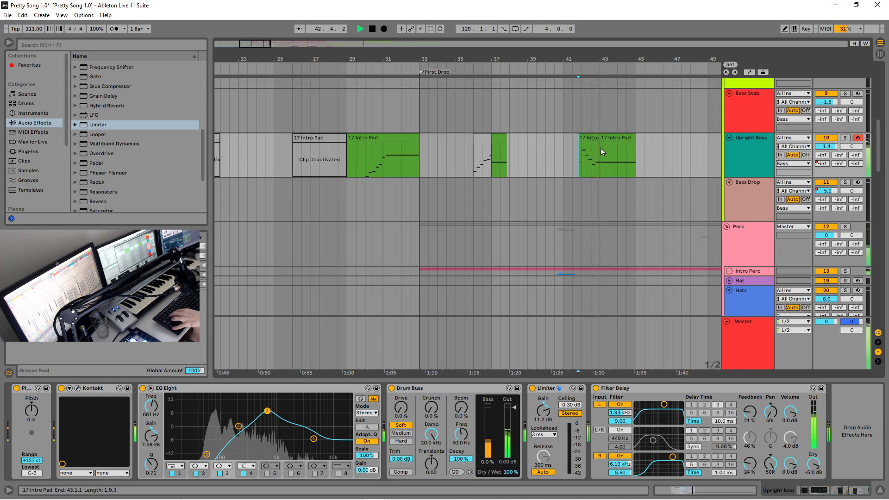
key(space)
key(space)
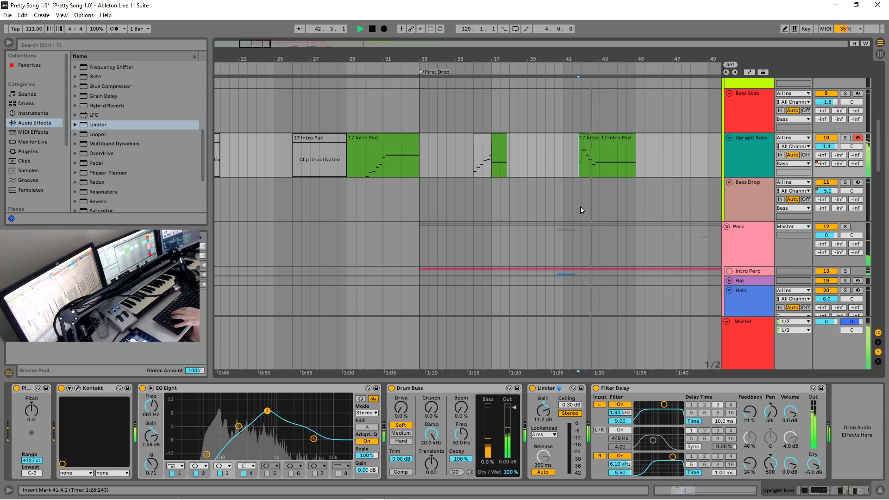
key(space)
Set EQ Eight's first band to 89.9 Hz with Q 0.25 and its third band to 303 Hz at 4.59 dB during playback.
click(207, 454)
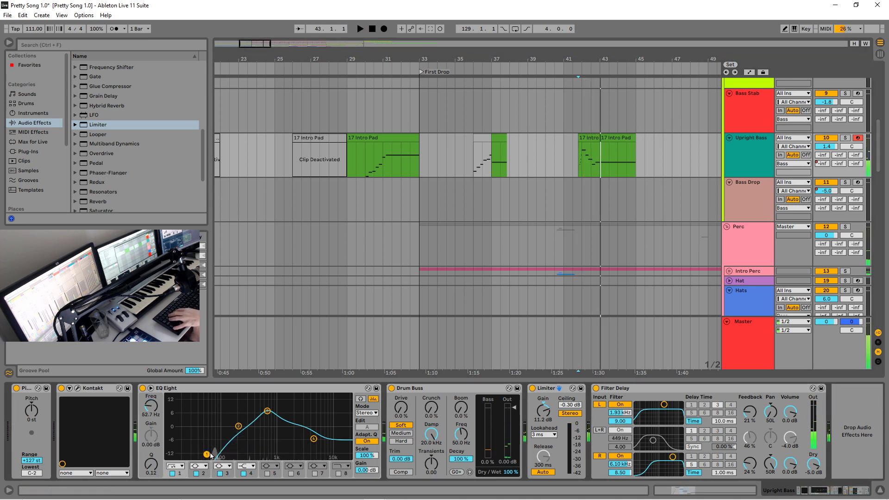
key(space)
mouse_move(204, 448)
mouse_down()
mouse_move(200, 432)
mouse_move(234, 448)
mouse_move(220, 446)
mouse_up()
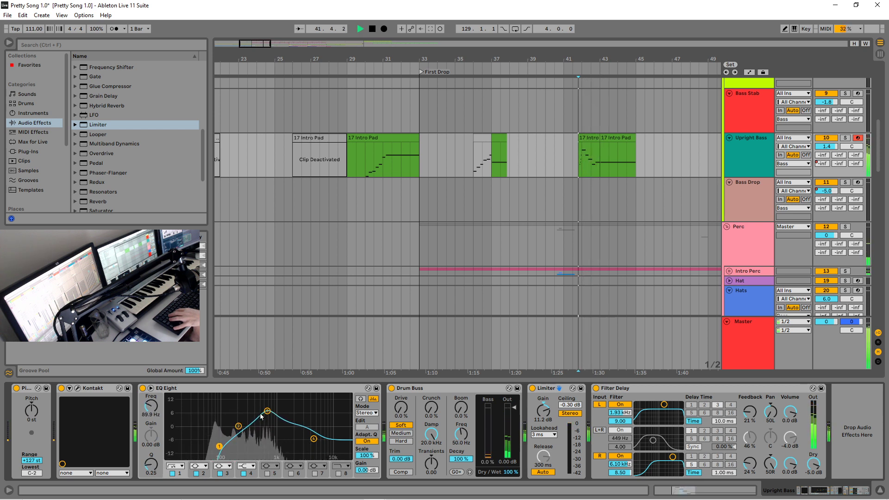
drag(261, 416, 242, 422)
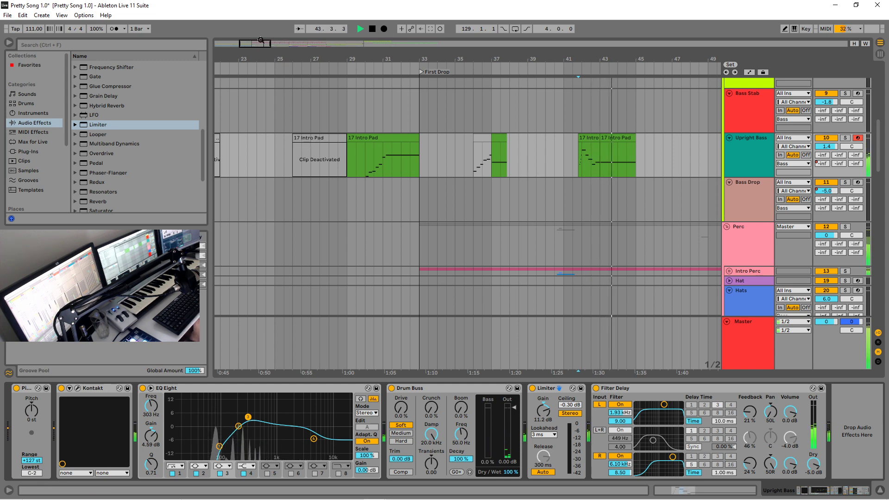
Copy the four-bar Upright Bass clip from bar 29 to bar 45 and play the copy.
drag(260, 39, 261, 17)
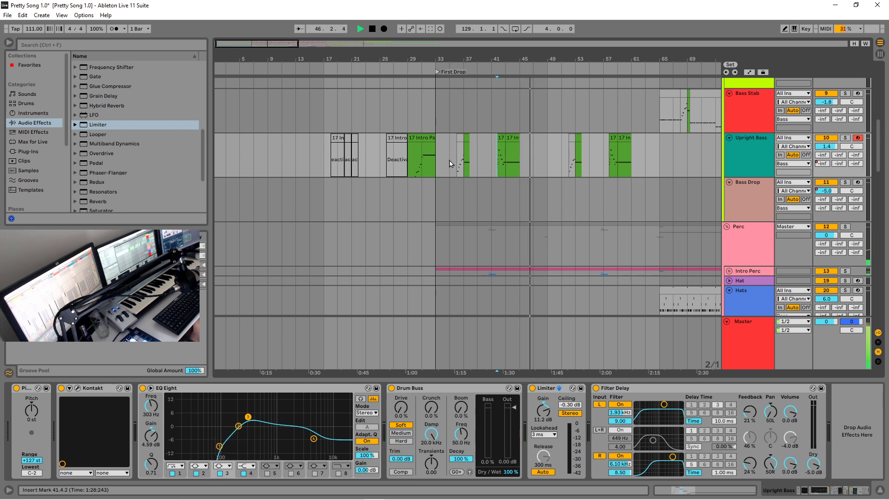
key(space)
click(410, 164)
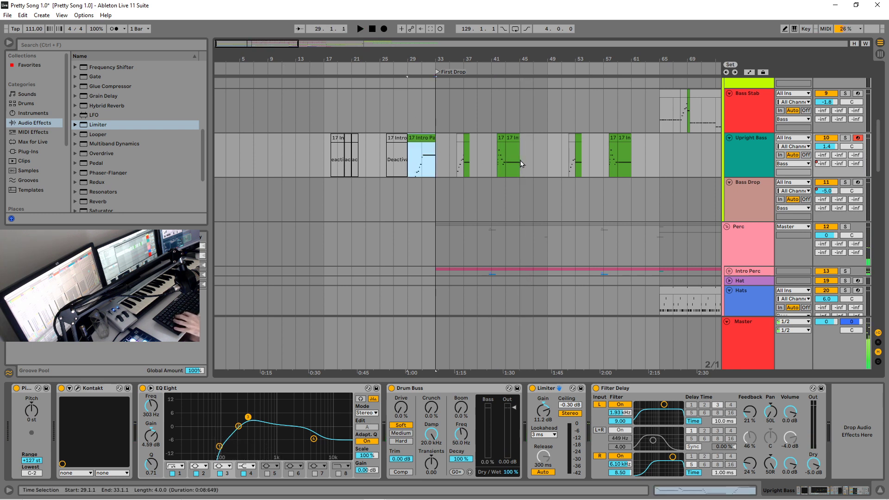
click(521, 163)
key(ctrl+v)
key(space)
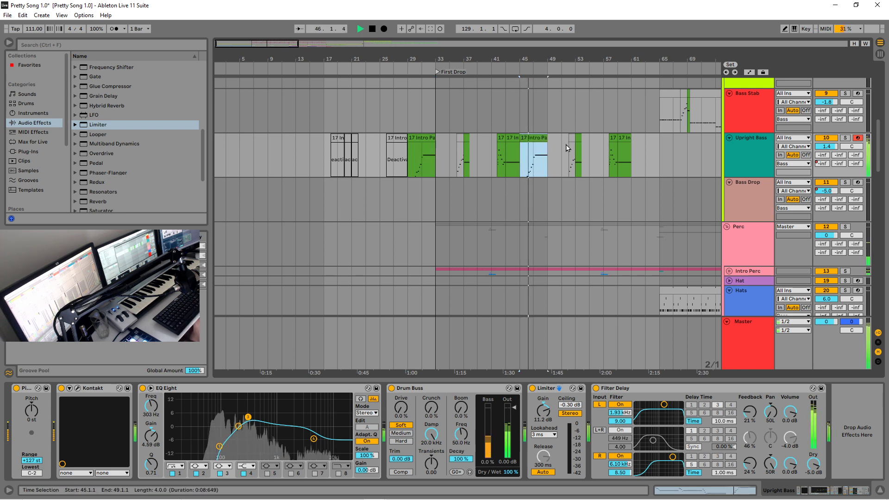
Show the notes of the Upright Bass clip at bar 45, shorten the D1 note at 14.1.1, and play from bar 45.
scroll(577, 147, down, 1)
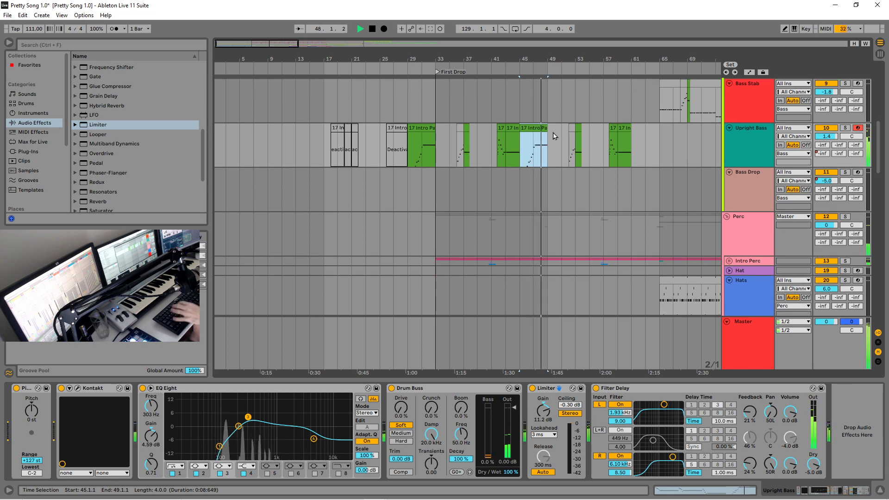
key(shift+Tab)
scroll(390, 406, up, 3)
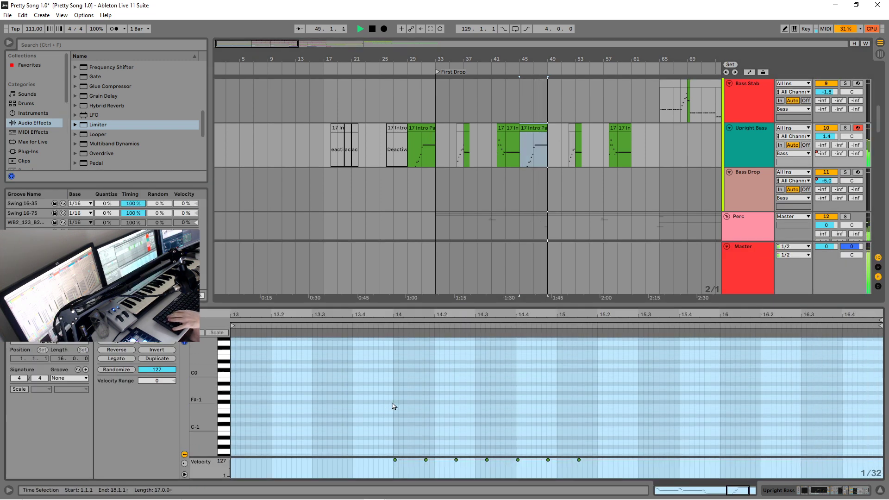
click(419, 406)
drag(424, 393, 413, 392)
click(521, 121)
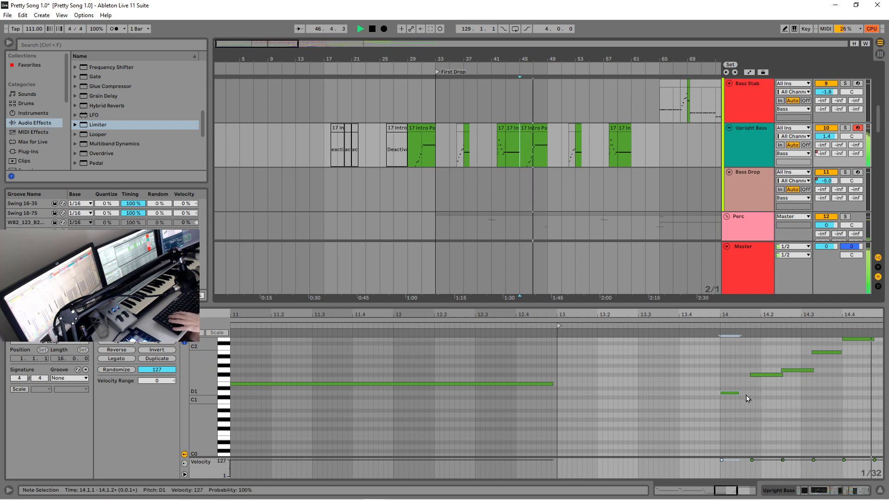
Set the velocity of the D1 note at 14.1.1 to 64 and play from bar 47.
key(space)
click(730, 393)
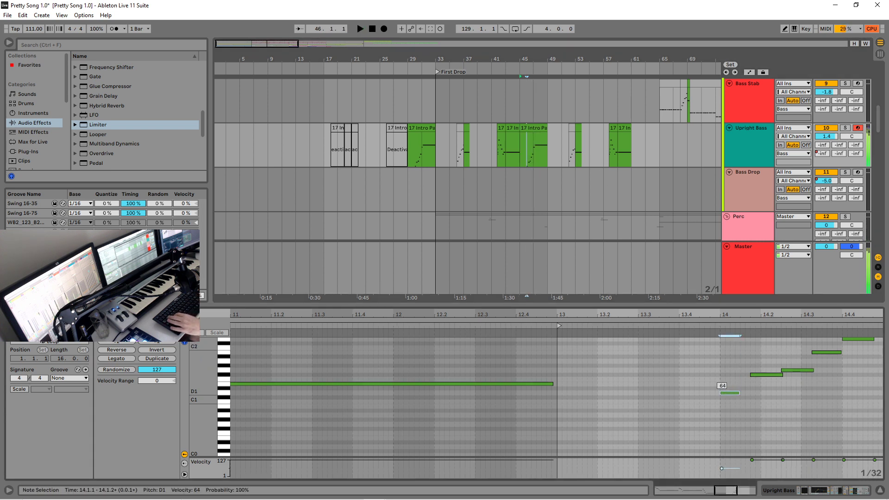
click(532, 159)
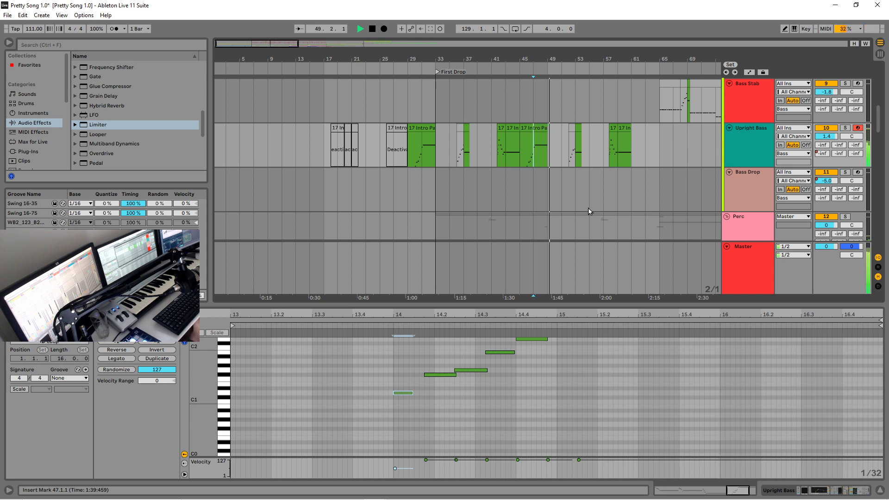
Shorten the clip's final long B2 note to end just after 16.4, and play from bar 45.
key(space)
click(544, 124)
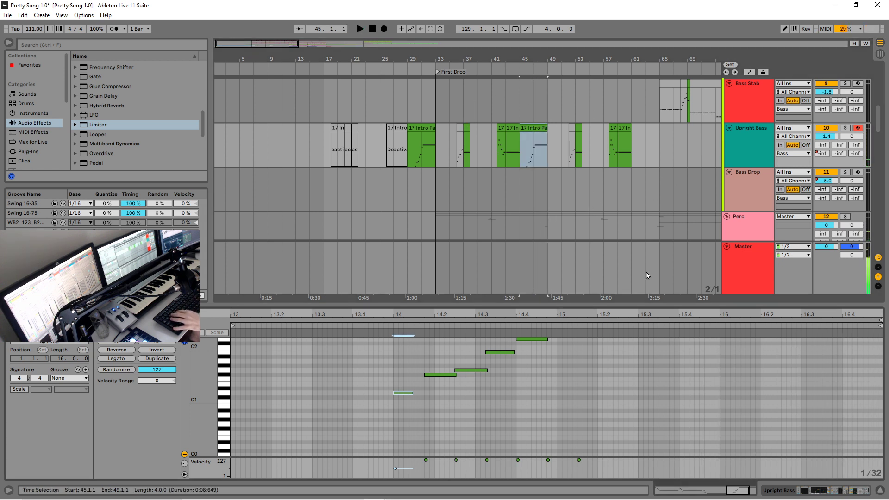
scroll(744, 387, up, 5)
scroll(768, 399, down, 1)
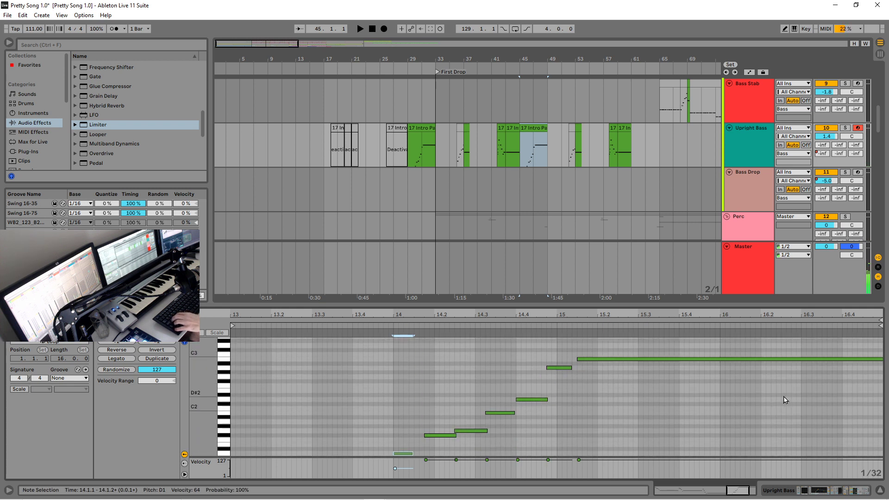
scroll(782, 400, right, 5)
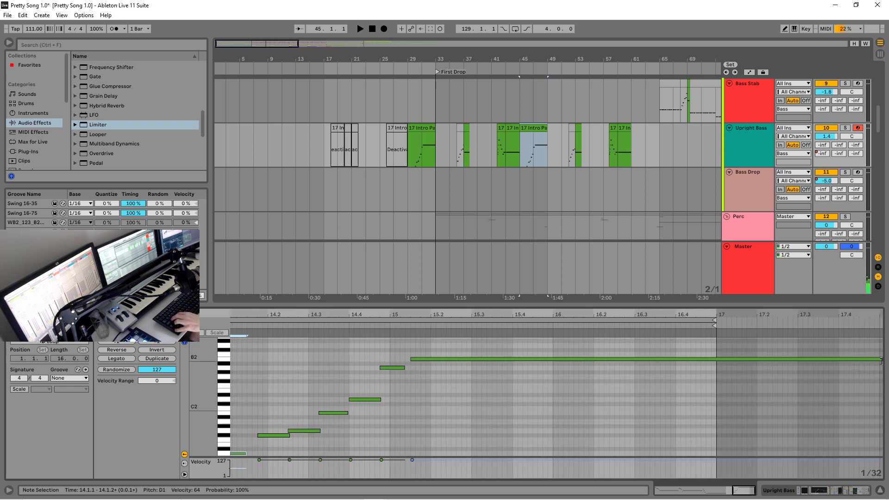
drag(881, 360, 692, 372)
key(space)
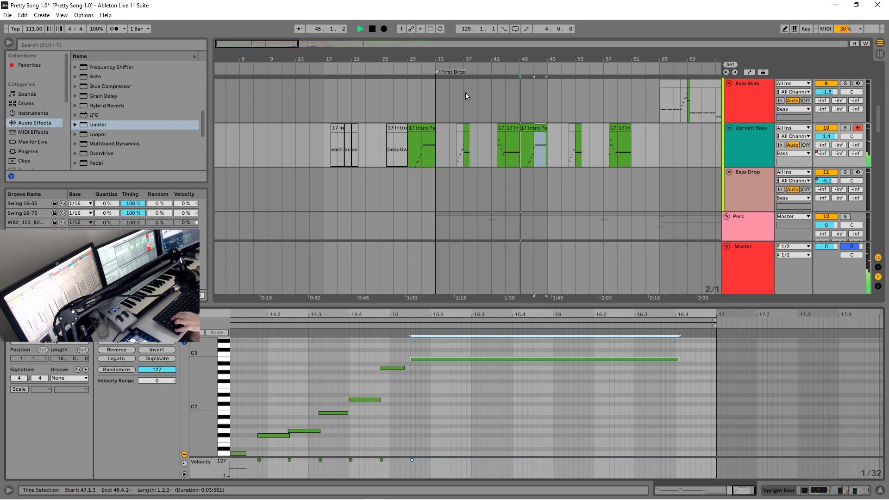
Stop playback and play the arrangement from the First Drop at bar 33.
key(space)
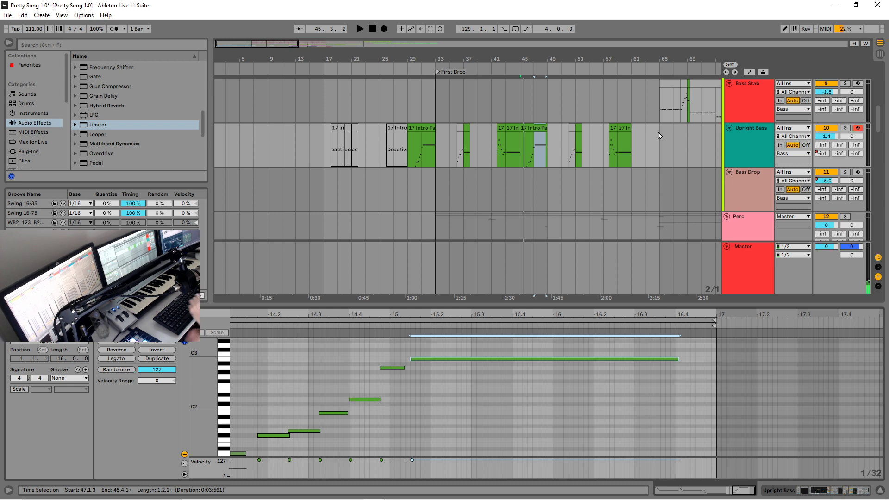
click(425, 160)
click(437, 161)
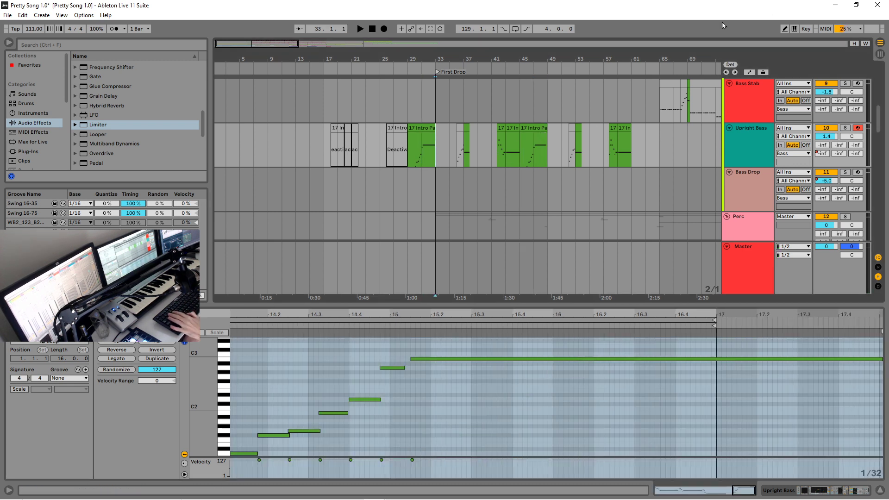
key(space)
Unfold the White Noise and Water tracks, and move the Water splash and White Noise tracks into the Other group.
drag(881, 124, 874, 211)
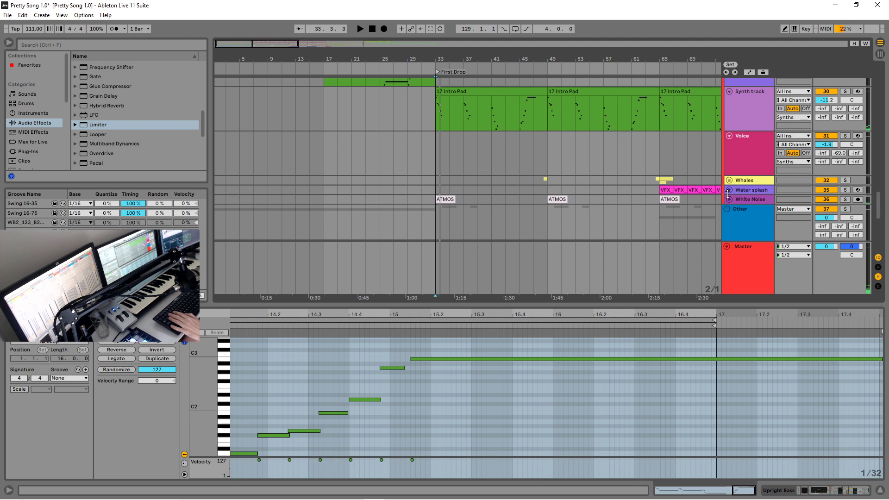
click(728, 199)
scroll(755, 166, up, 5)
scroll(755, 175, down, 6)
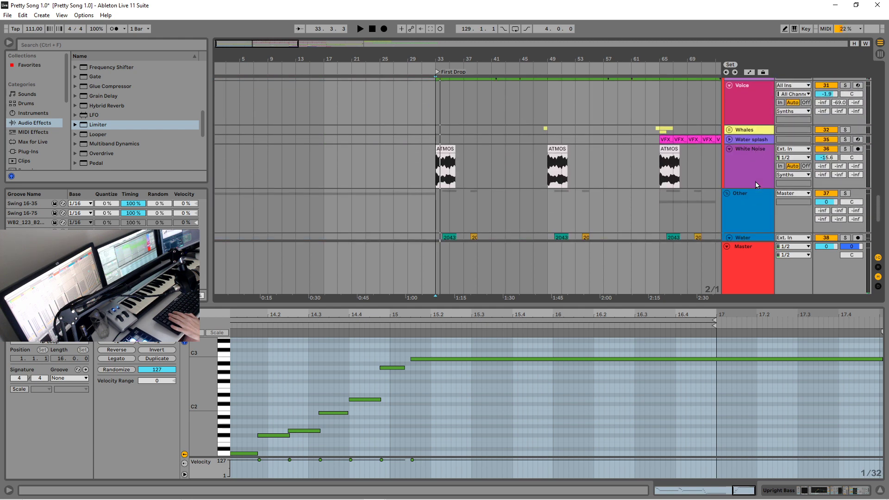
click(754, 157)
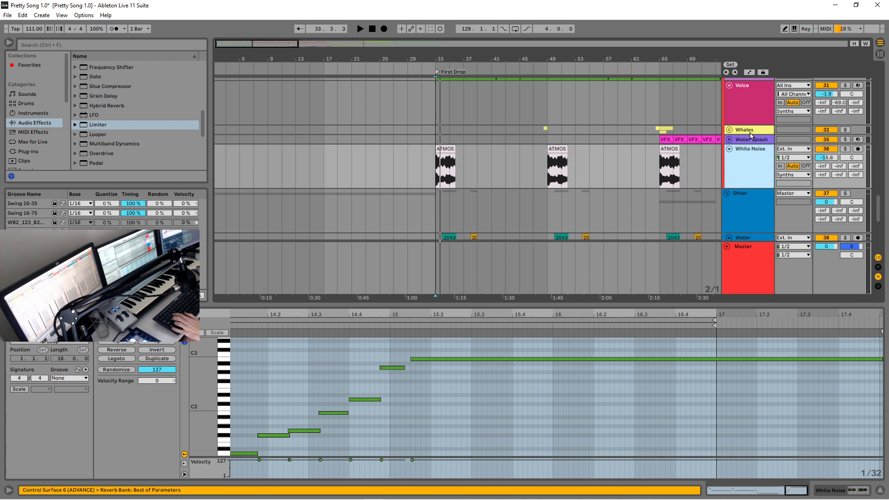
click(754, 141)
scroll(754, 149, down, 2)
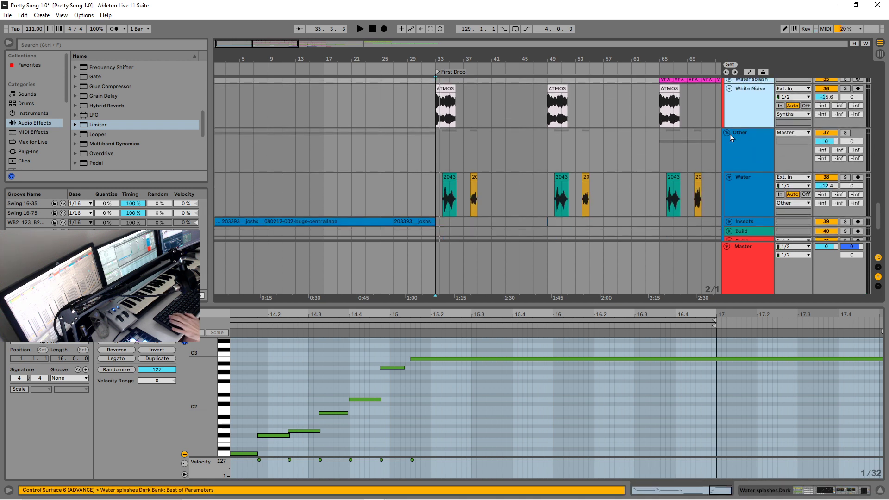
scroll(759, 130, up, 2)
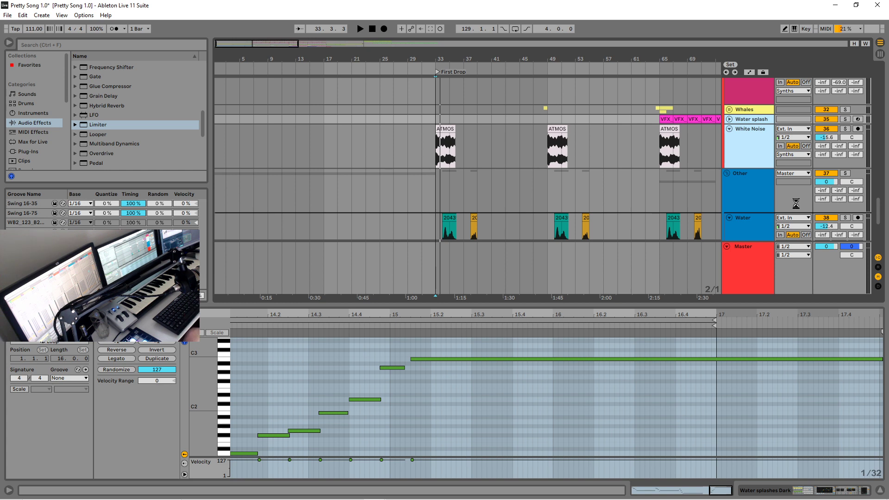
scroll(796, 203, down, 2)
Play from bar 33 with the White Noise track soloed and show its device chain.
click(439, 194)
key(space)
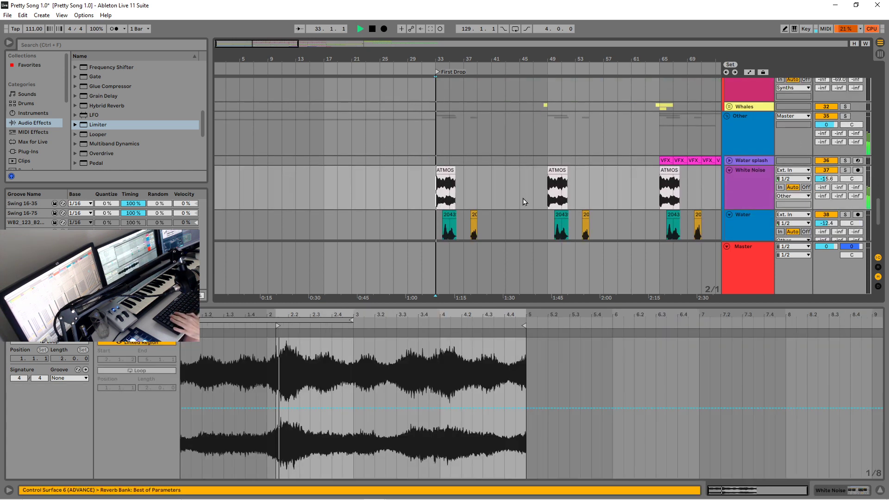
click(846, 171)
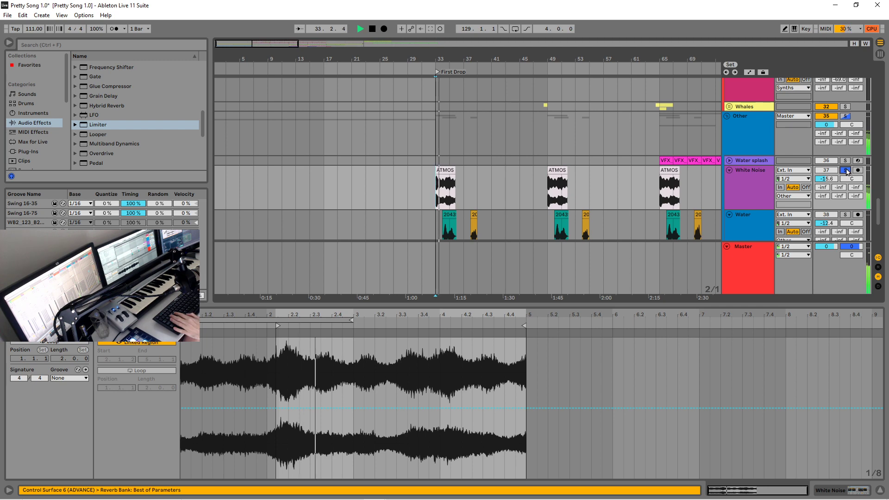
click(819, 170)
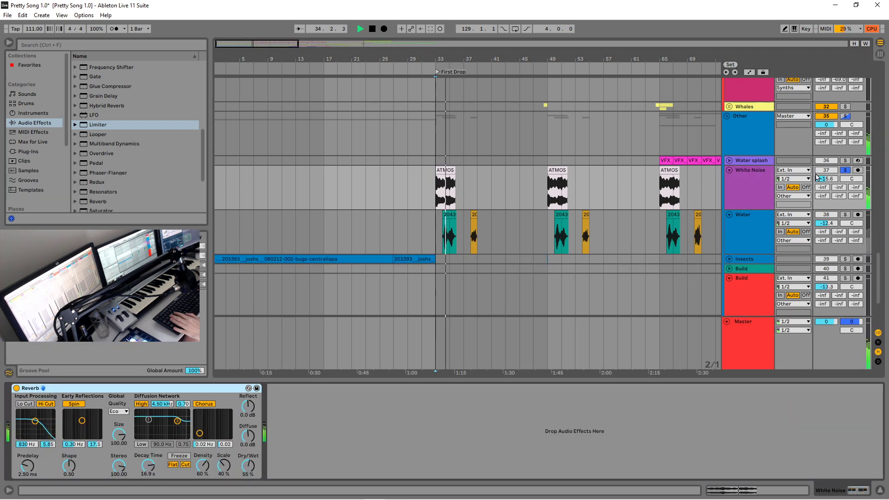
Set the White Noise Reverb's quality to High, turn off its Hi Cut, and play from bar 33.
key(space)
click(118, 412)
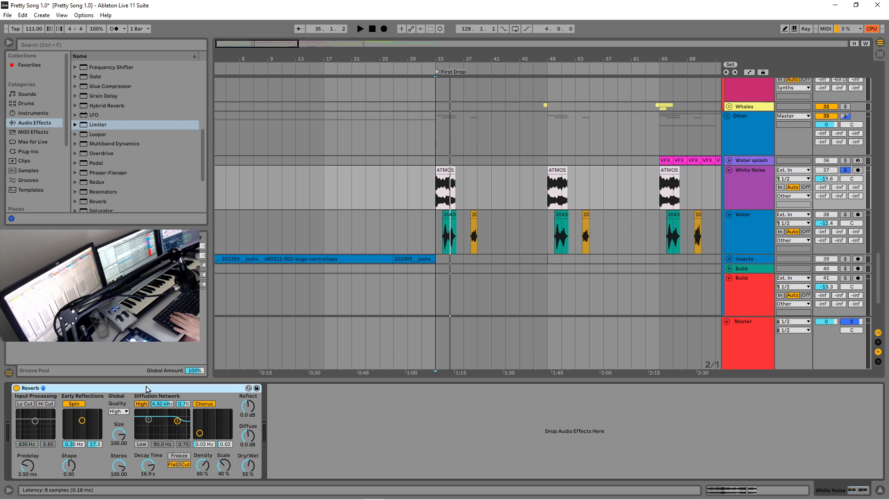
key(space)
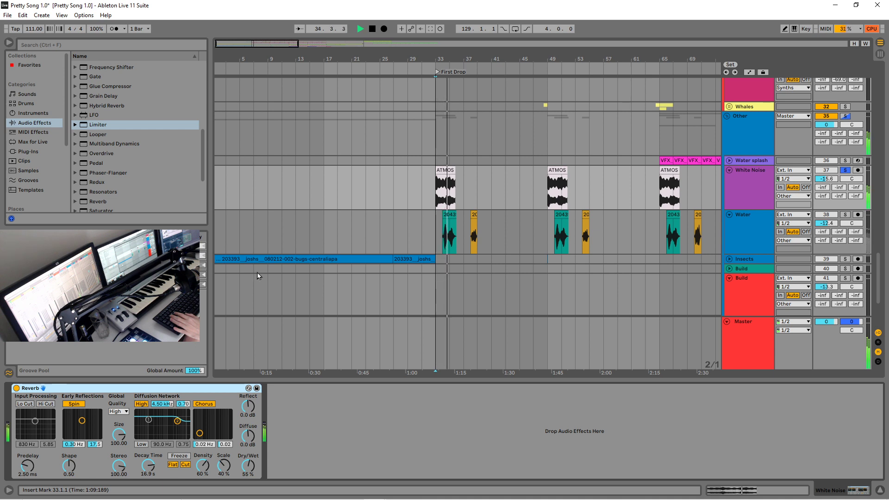
Add an EQ Eight ahead of the Reverb on the White Noise track and play briefly from bar 33.
scroll(120, 139, up, 6)
key(space)
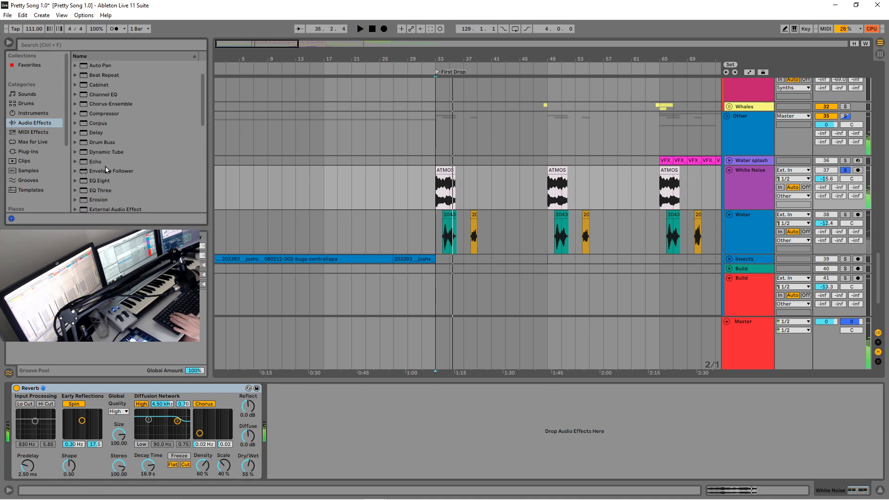
drag(111, 182, 356, 399)
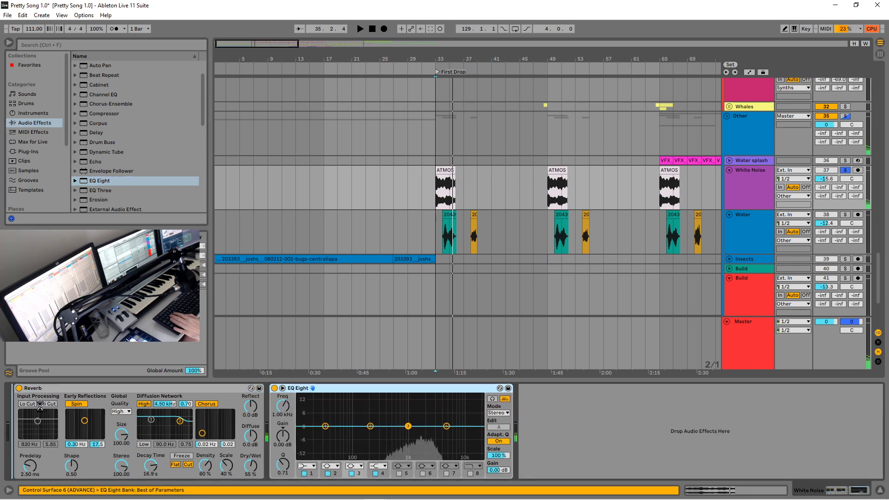
drag(41, 420, 50, 424)
key(space)
key(space)
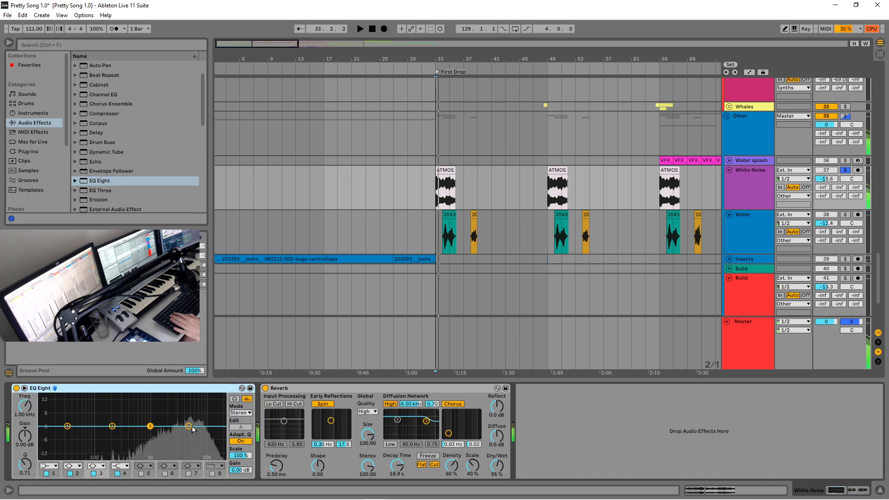
Set EQ Eight band 4 to 4.08 kHz and -8.55 dB, then unsolo White Noise and play the full mix.
drag(188, 426, 183, 443)
key(space)
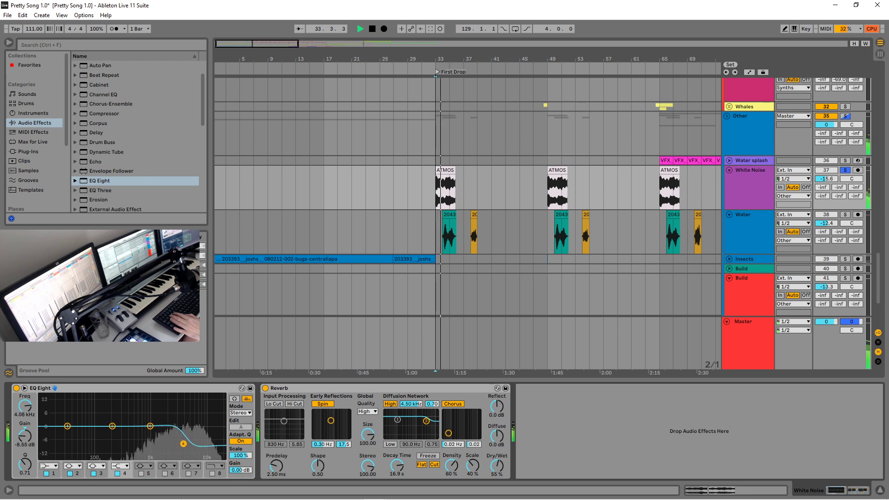
key(space)
click(846, 170)
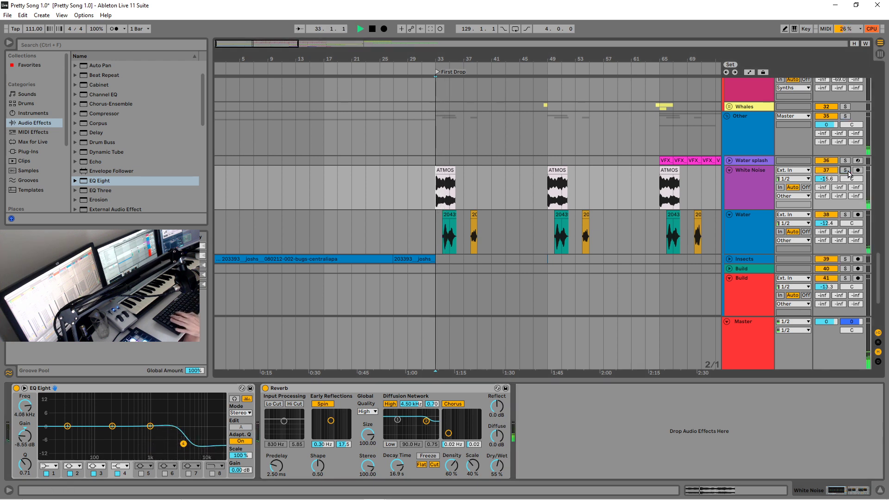
key(space)
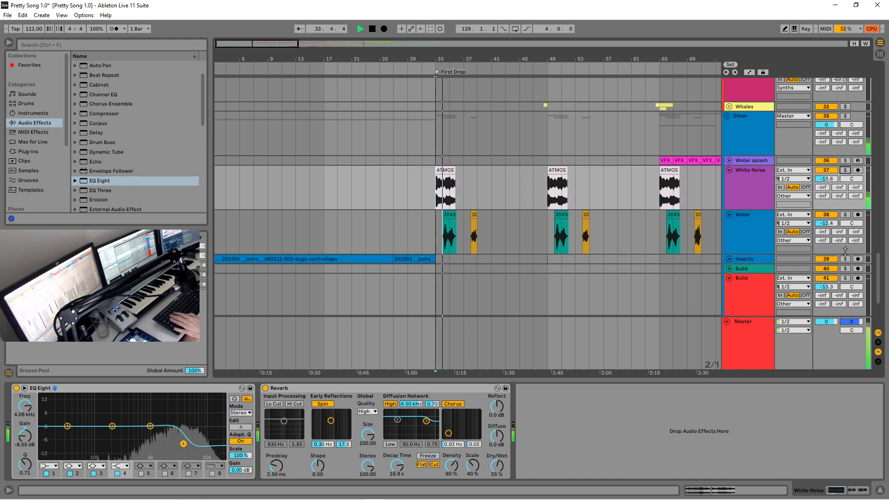
Play the Kick Chill track soloed from bar 33 with its devices shown.
drag(878, 274, 875, 10)
key(space)
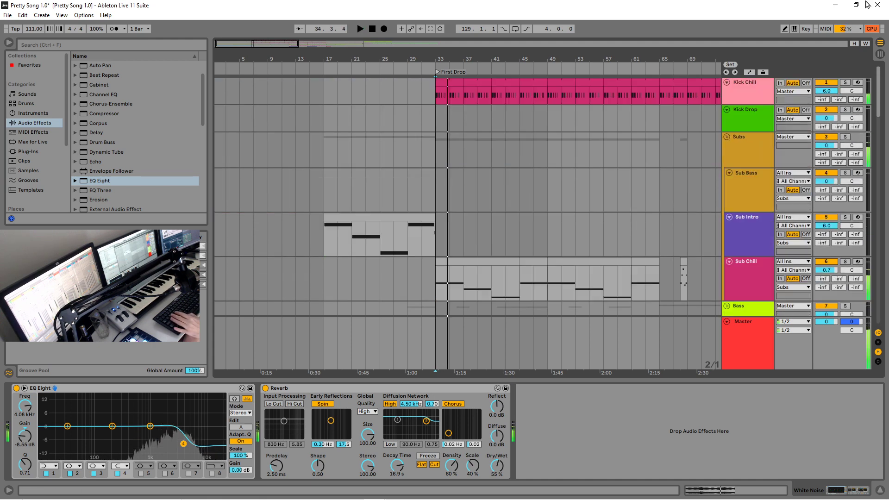
click(432, 93)
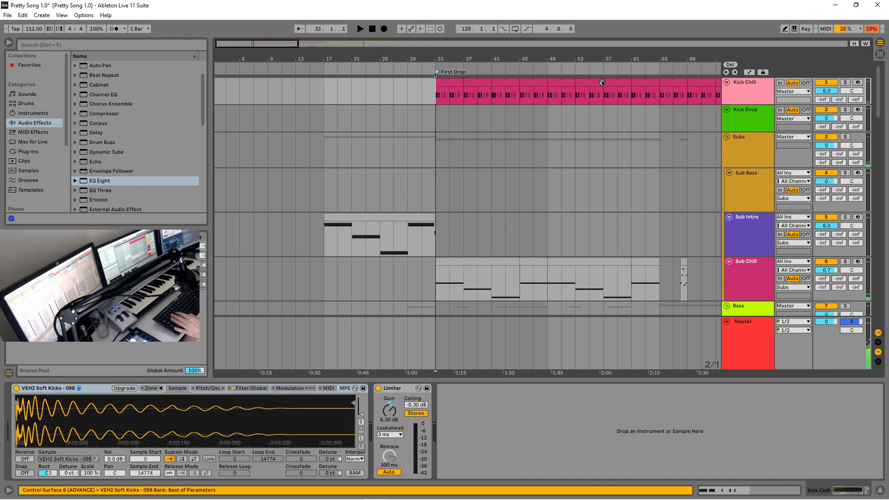
key(space)
click(845, 82)
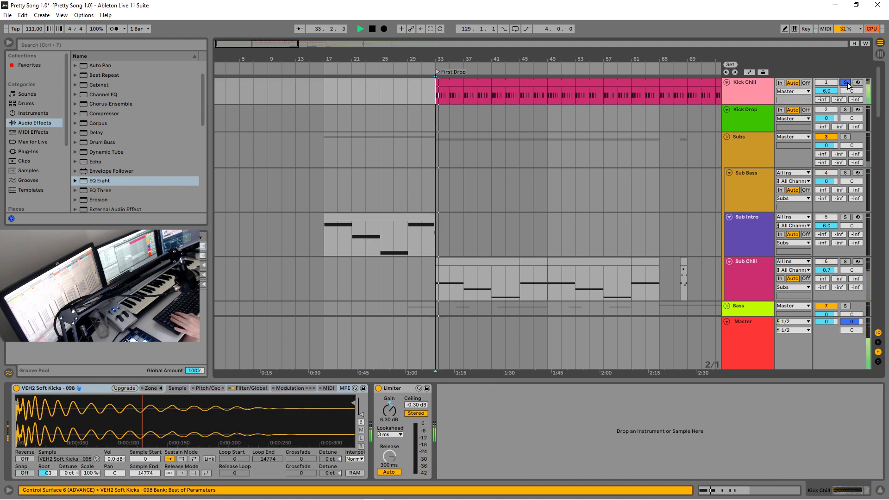
key(space)
click(763, 86)
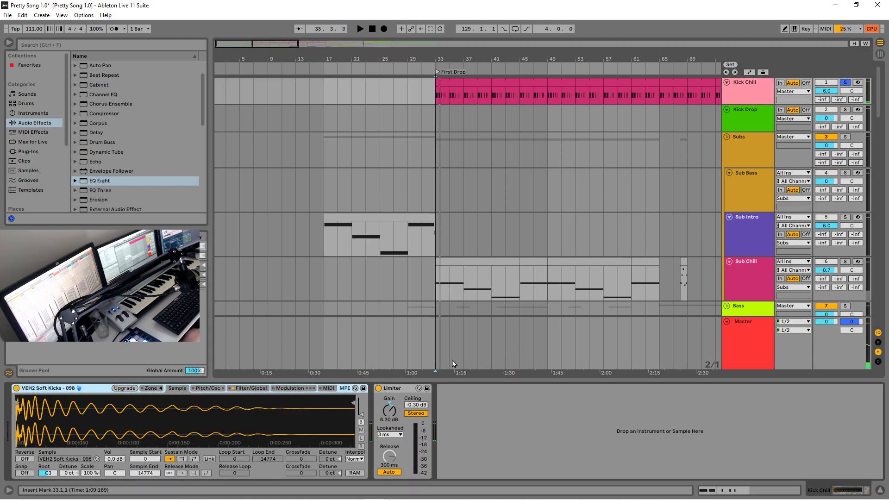
Set the Kick Chill Limiter's gain to 0.40 dB and play it from bar 33, first soloed and then unsoloed.
drag(389, 410, 389, 424)
key(space)
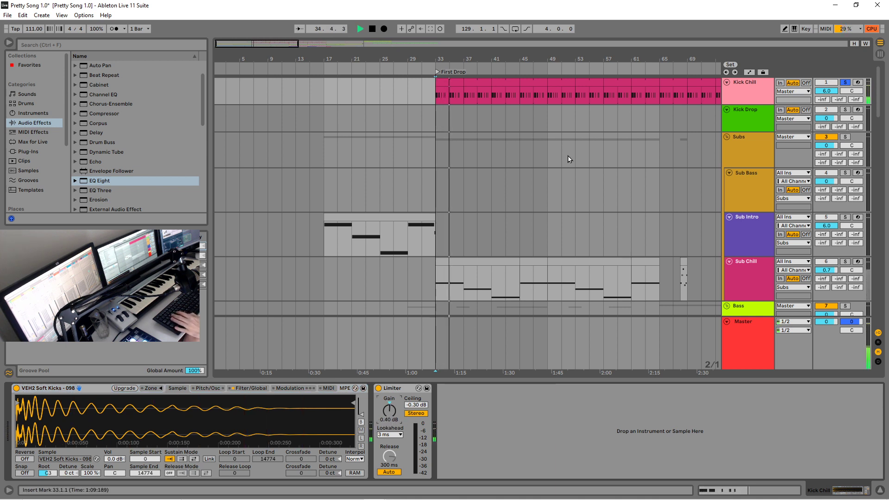
key(space)
click(846, 83)
key(space)
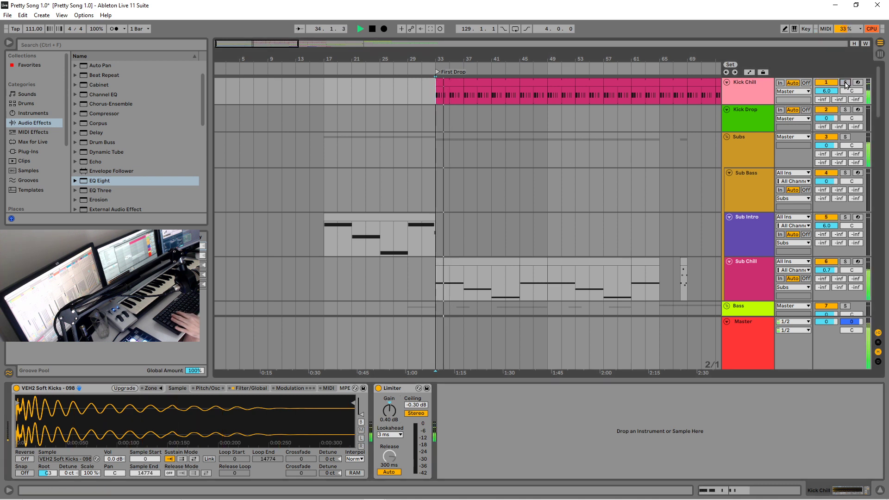
key(space)
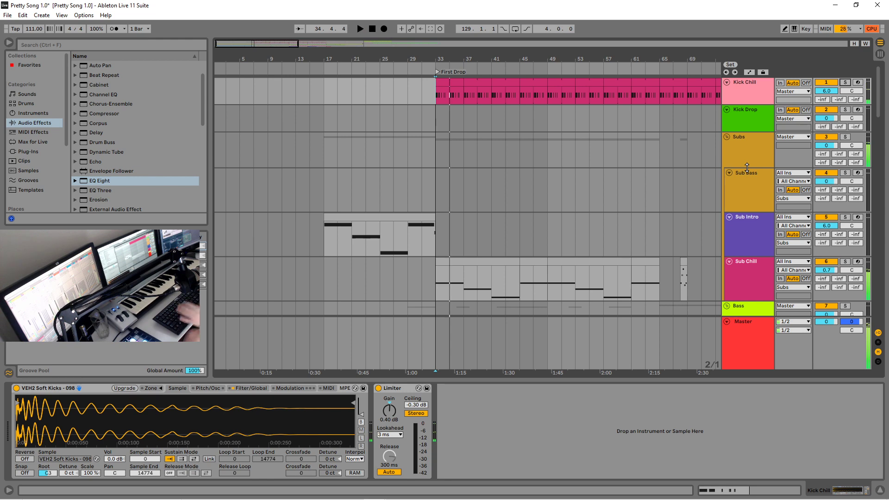
Show the Sub Chill track's devices, solo the track, and play it from bar 33.
scroll(736, 194, down, 2)
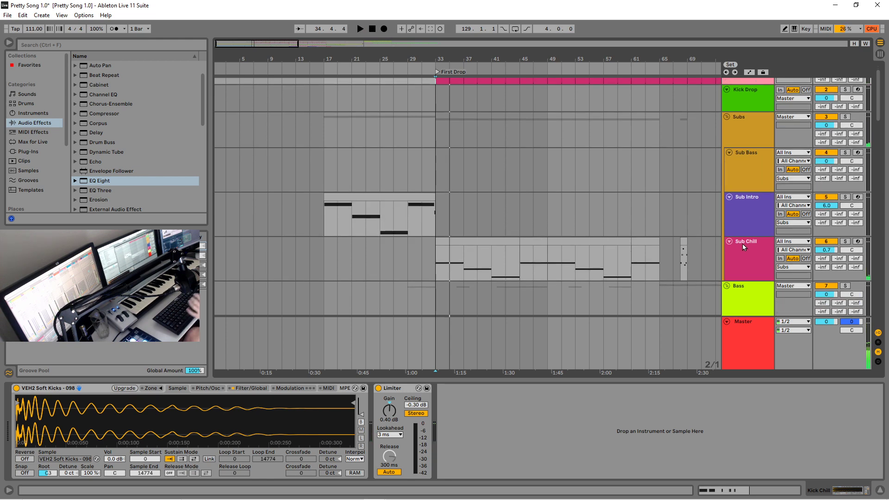
click(742, 244)
drag(678, 460, 537, 435)
scroll(716, 430, right, 3)
key(space)
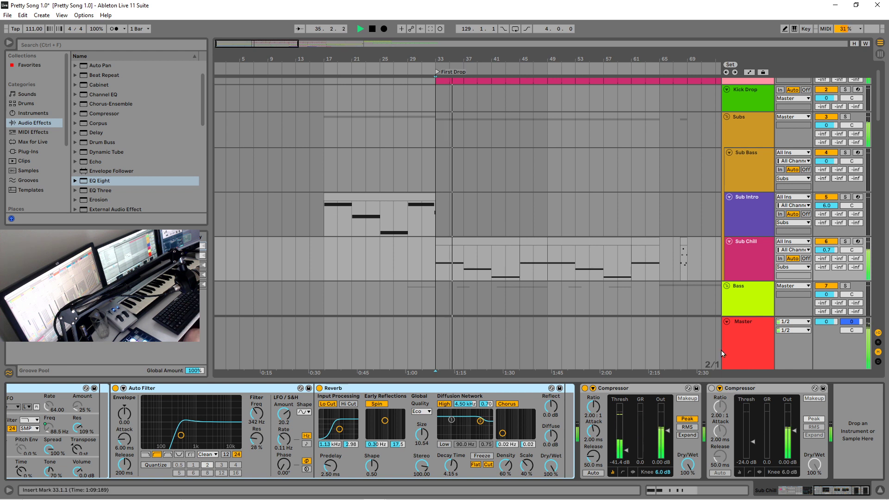
click(845, 241)
key(space)
click(445, 272)
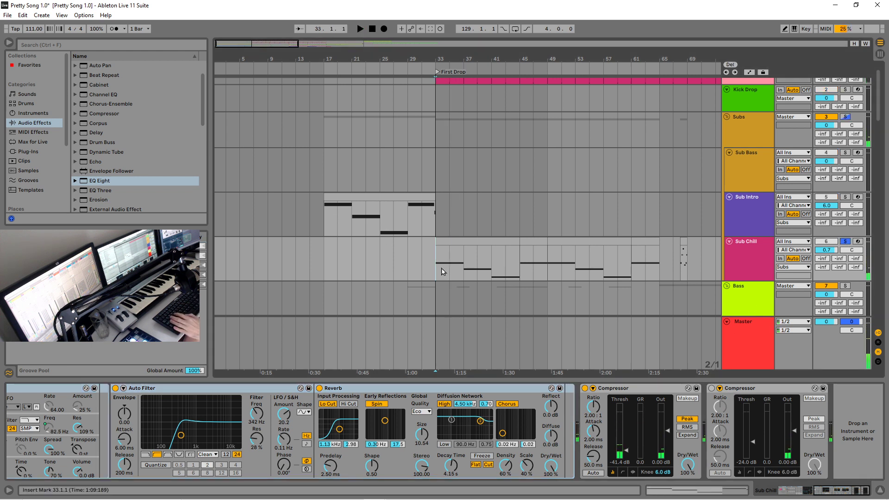
key(space)
Solo the Operator chain in Sub Chill's Instrument Rack, set its oscillator B level to -inf dB, and play from bar 33.
scroll(551, 437, left, 5)
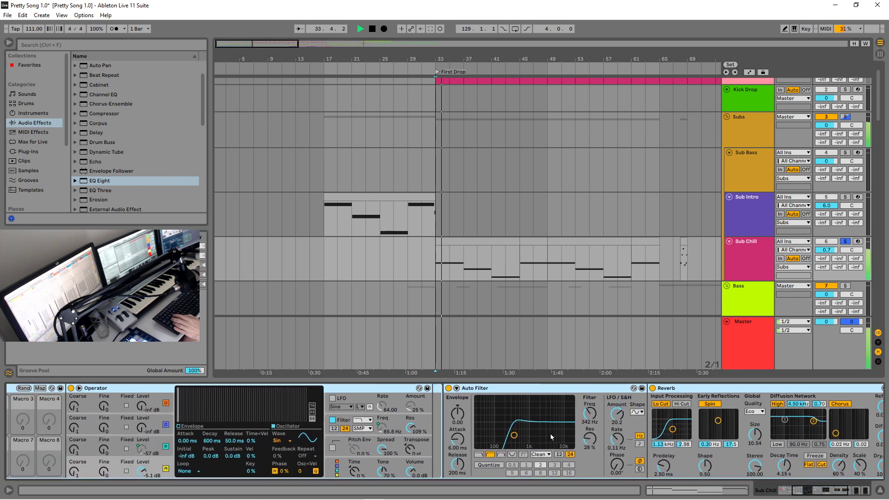
scroll(551, 437, left, 4)
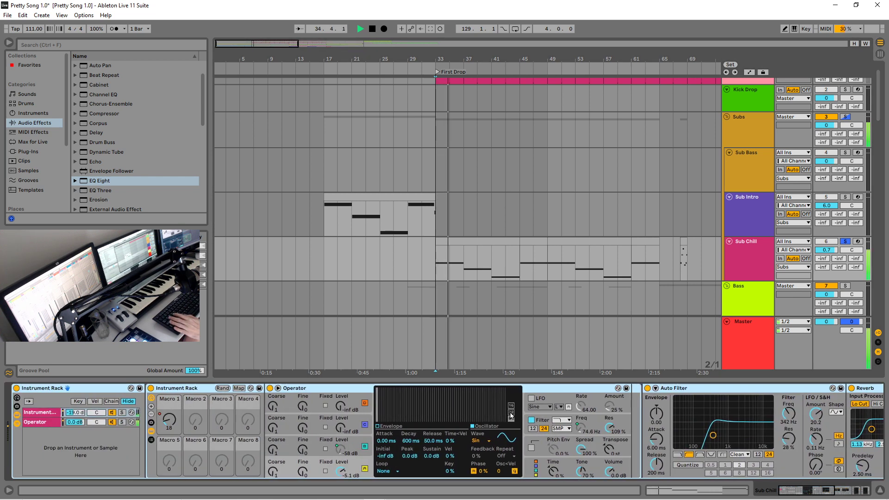
click(121, 422)
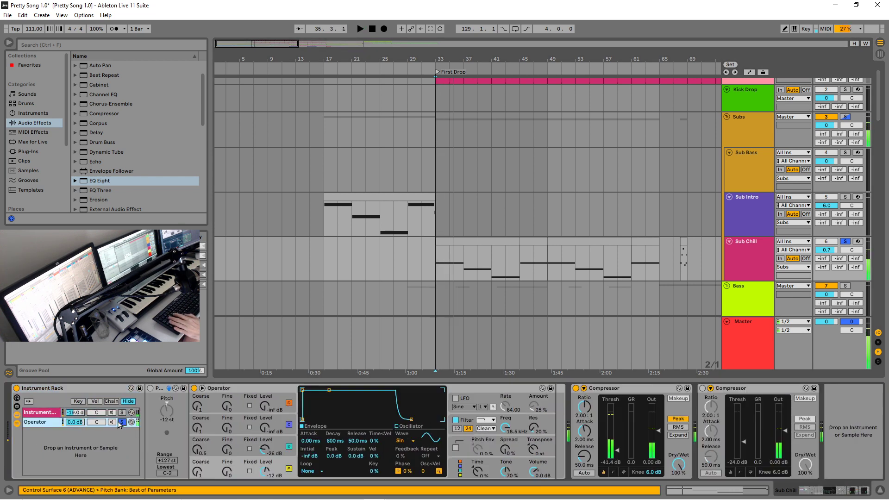
key(space)
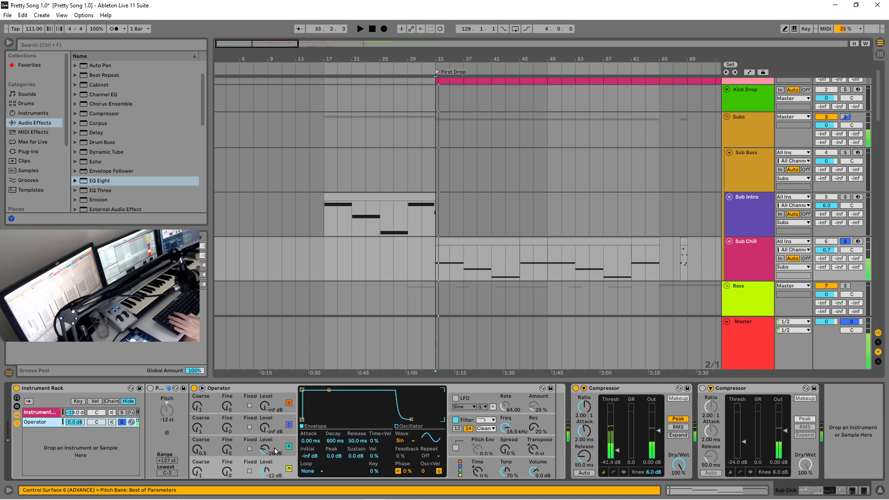
click(265, 452)
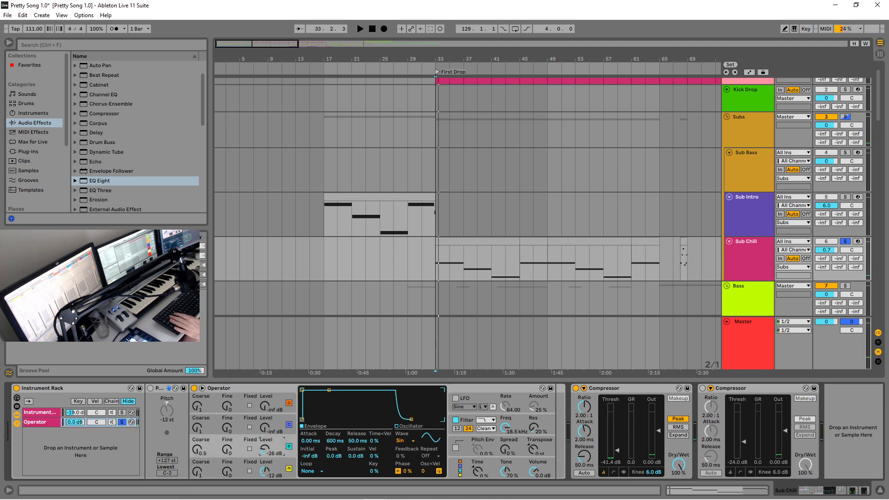
key(space)
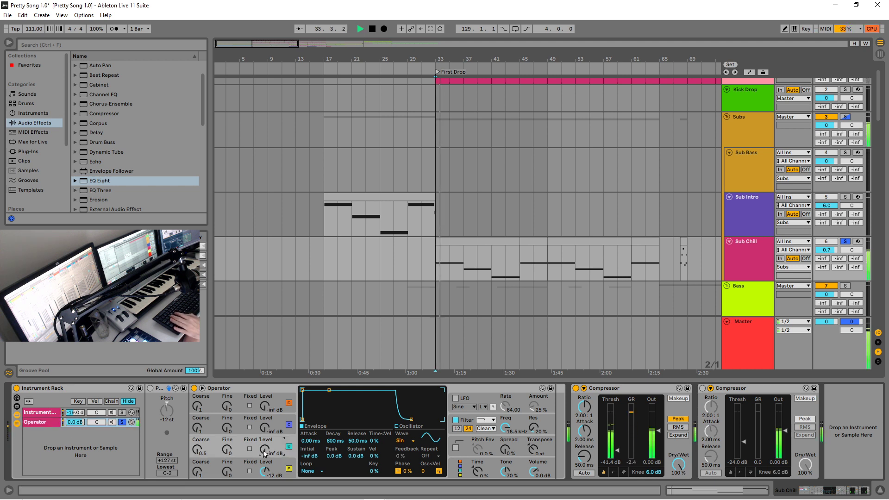
key(space)
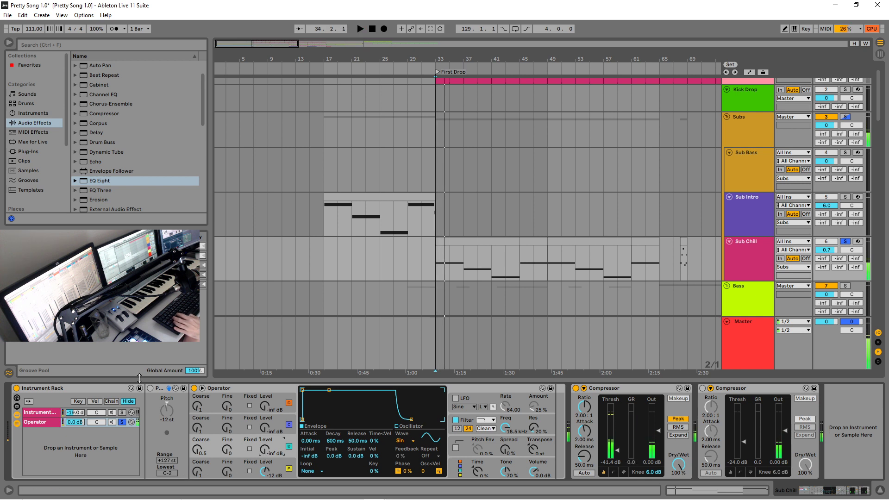
Turn on the Pitch device in Sub Chill's Operator chain and play from bar 33, finishing with both rack chains unsoloed.
click(150, 389)
key(space)
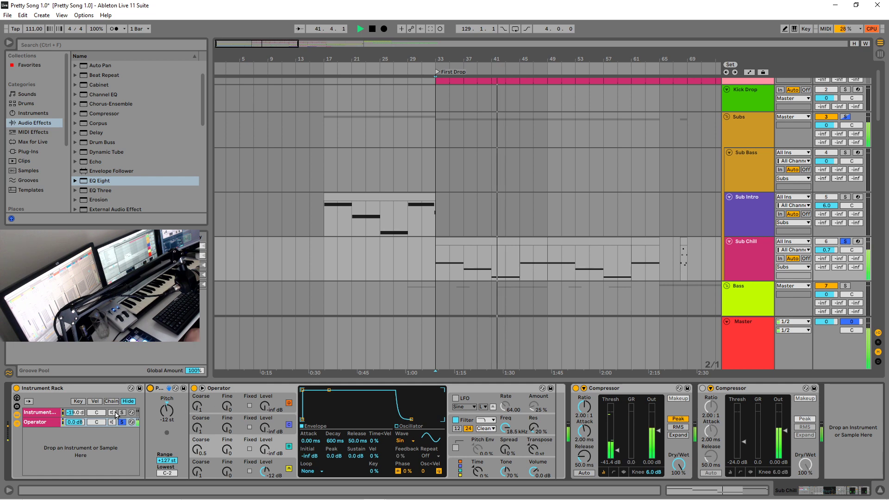
click(123, 412)
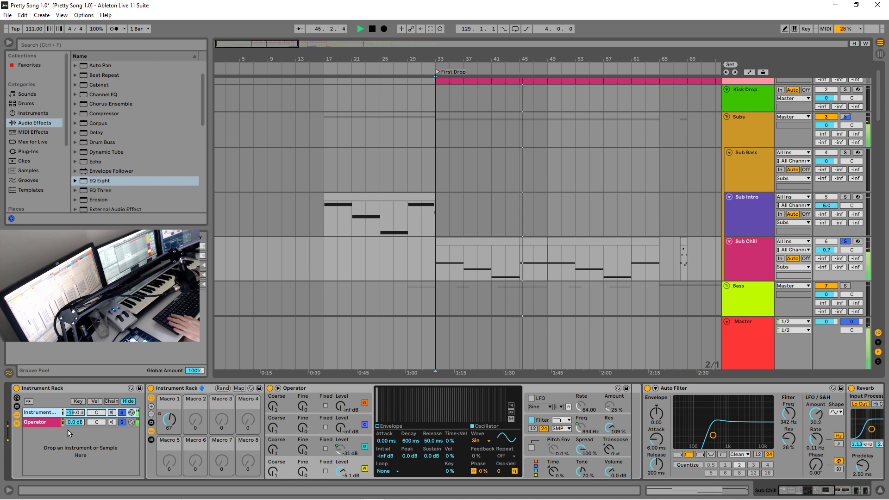
click(122, 414)
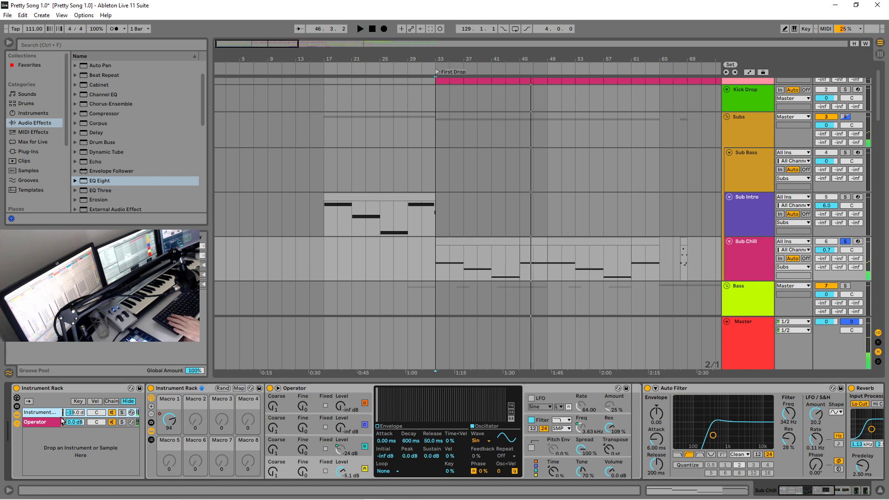
Try to move the Instrument chain from Sub Chill's rack onto the Disco Bass track.
scroll(631, 202, down, 2)
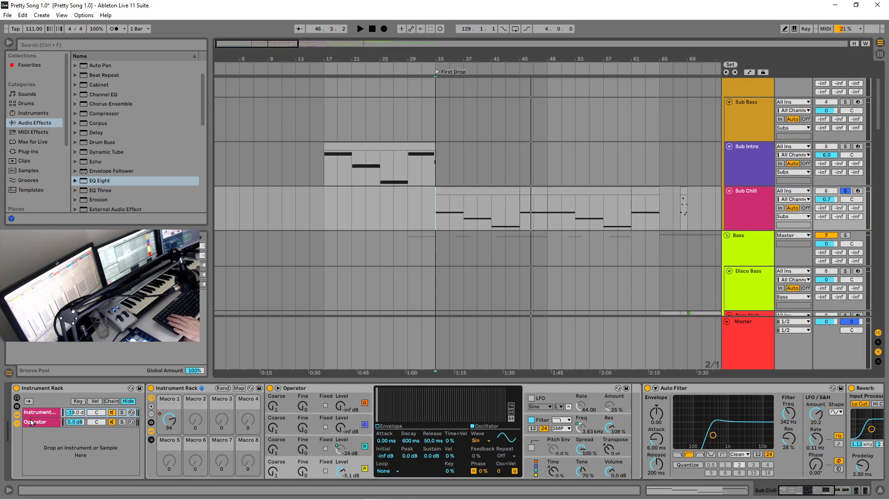
drag(32, 417, 659, 300)
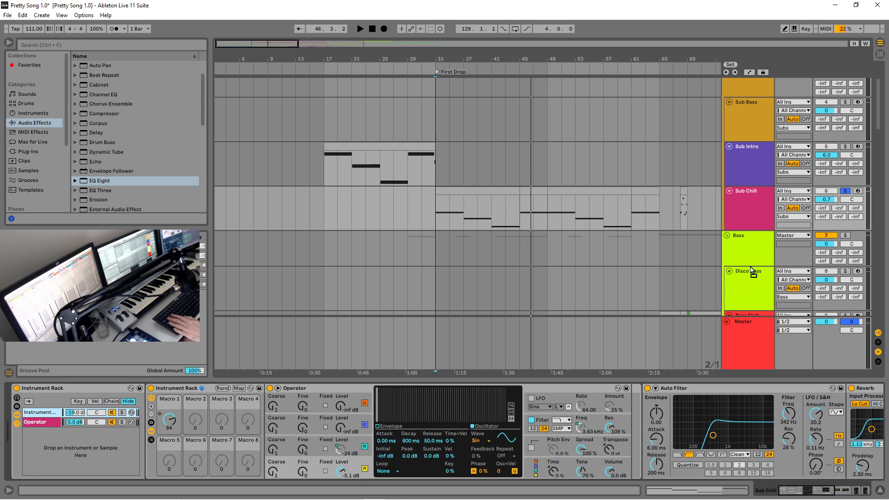
drag(751, 272, 751, 271)
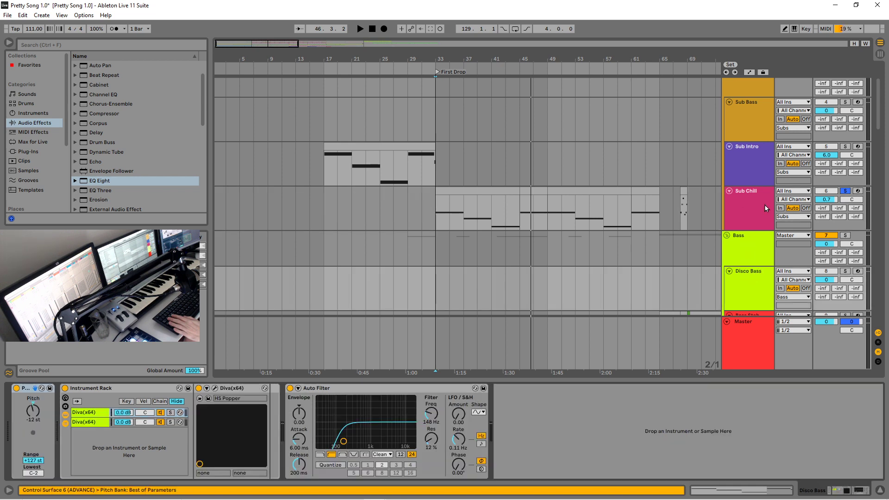
click(754, 196)
click(34, 422)
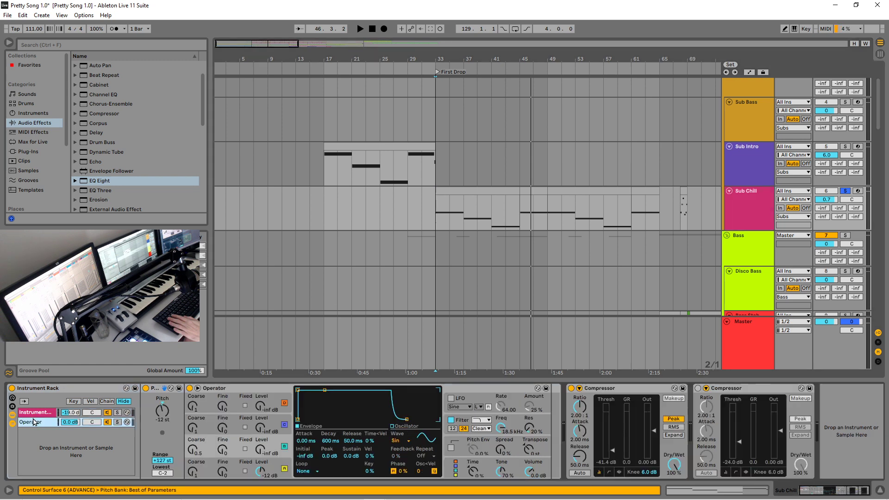
click(34, 414)
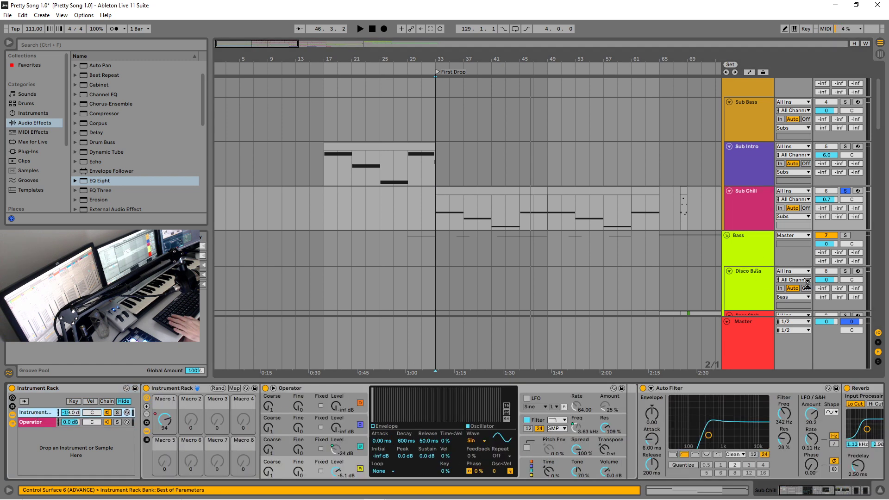
click(781, 266)
click(749, 279)
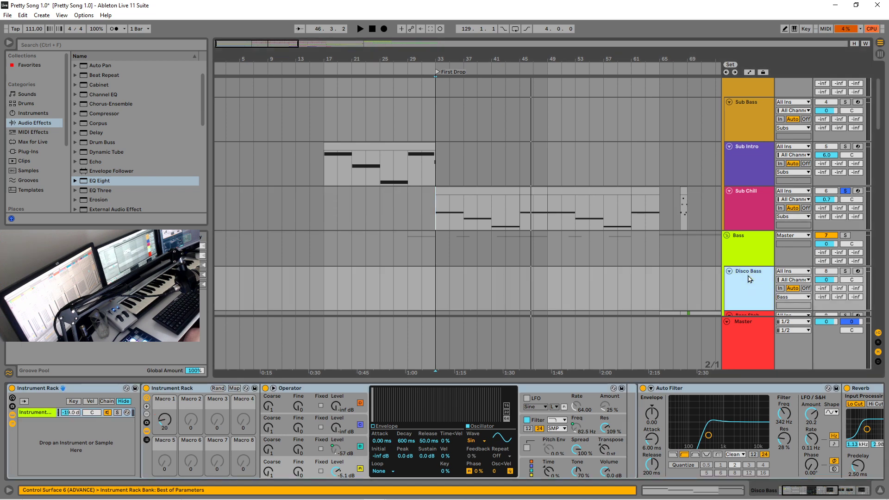
scroll(750, 280, down, 1)
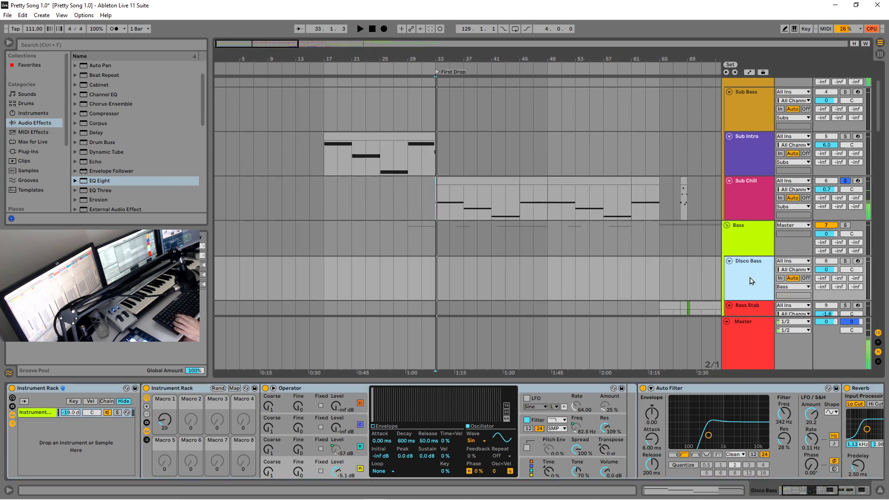
Insert a new MIDI track in the Bass group and place it directly above Disco Bass.
click(750, 238)
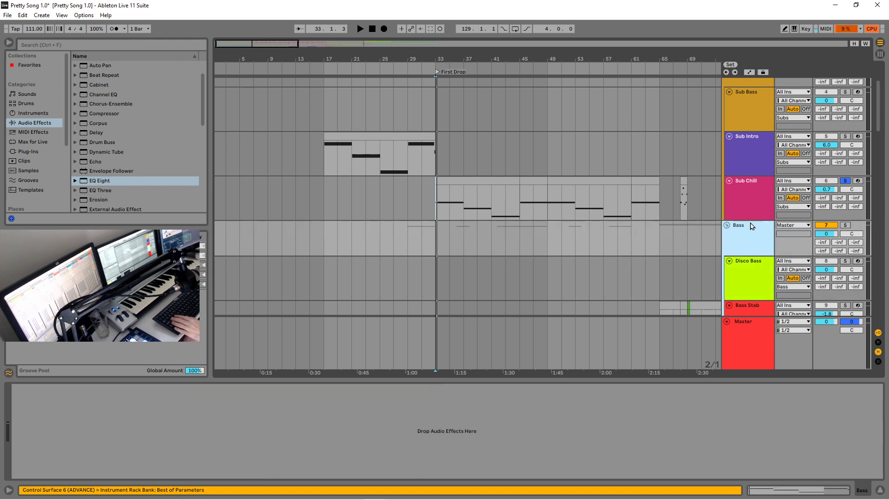
click(760, 264)
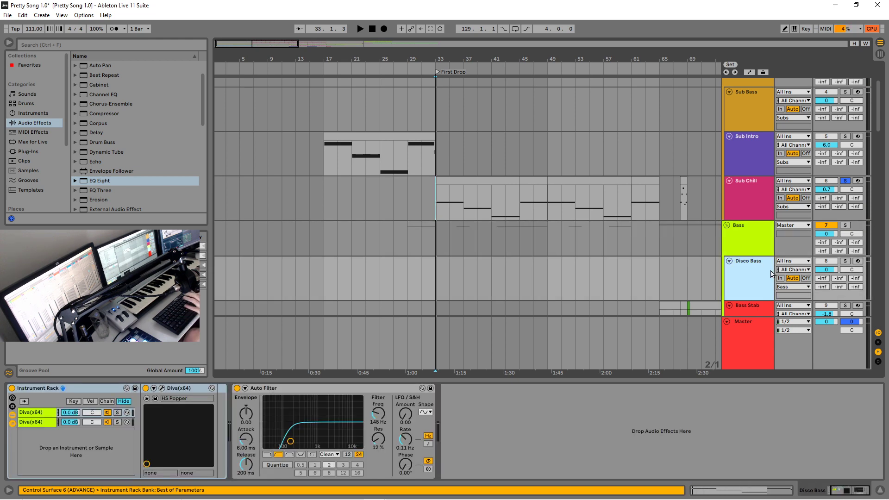
key(ctrl+shift+t)
drag(753, 278, 740, 235)
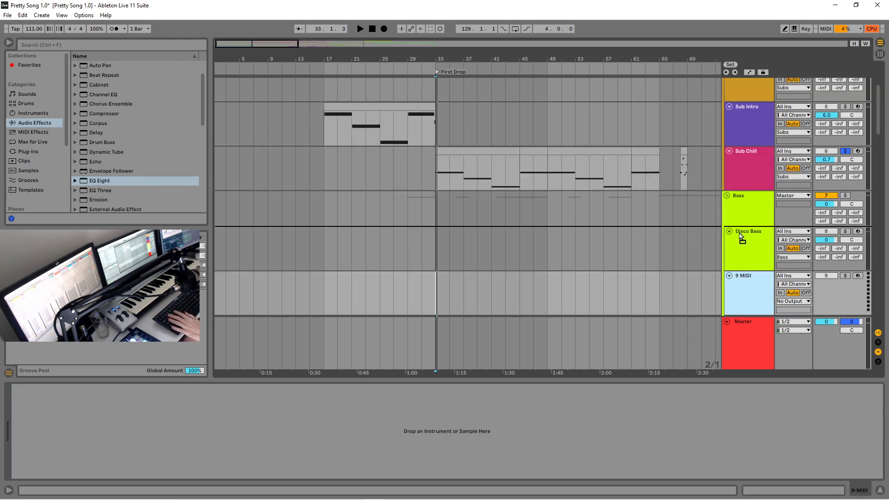
Move the Instrument chain out of Sub Chill's rack onto the new MIDI track above Disco Bass.
drag(750, 156, 751, 158)
click(752, 159)
click(34, 413)
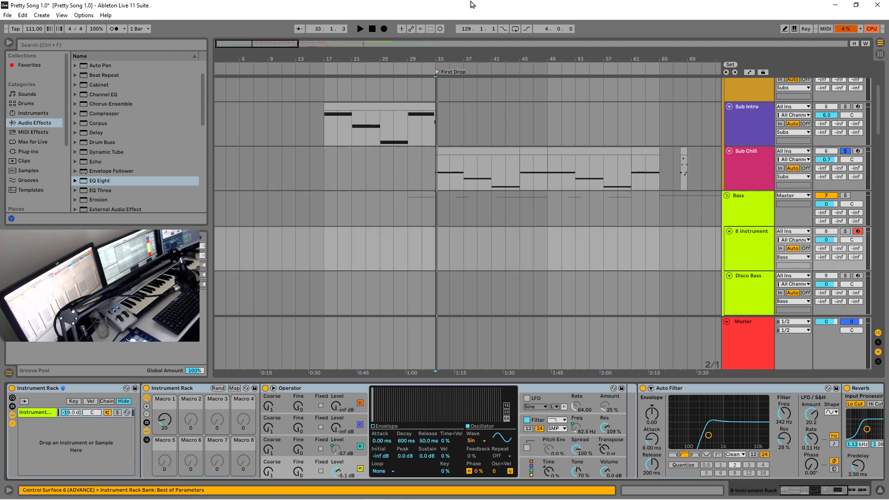
Copy the Sub Chill clips spanning bars 33 to 65 onto the new instrument track, starting at bar 33.
click(493, 154)
shift+click(654, 151)
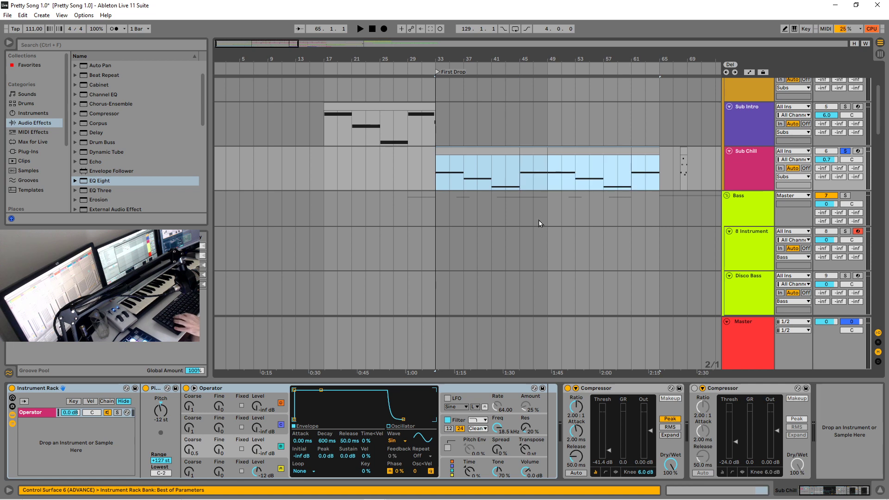
click(442, 253)
key(ctrl+v)
Play from bar 33 with Sub Chill unsoloed and mute the new instrument track while listening to the mix.
key(space)
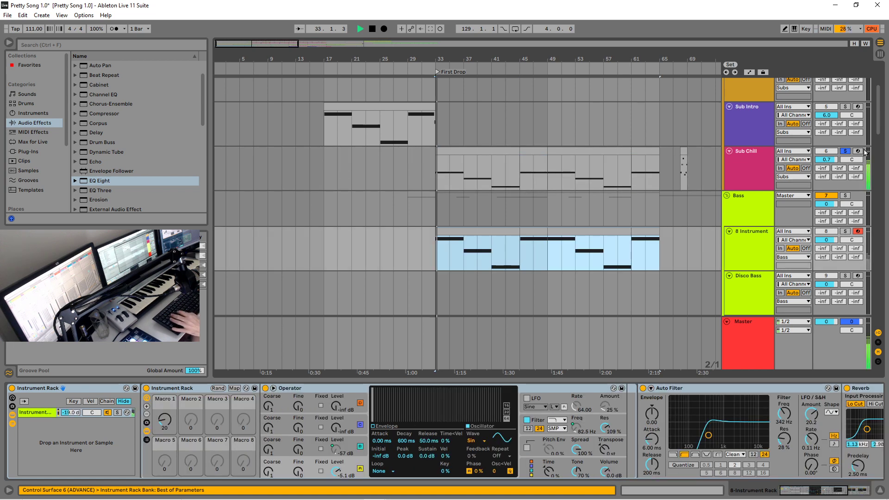
click(845, 151)
click(845, 152)
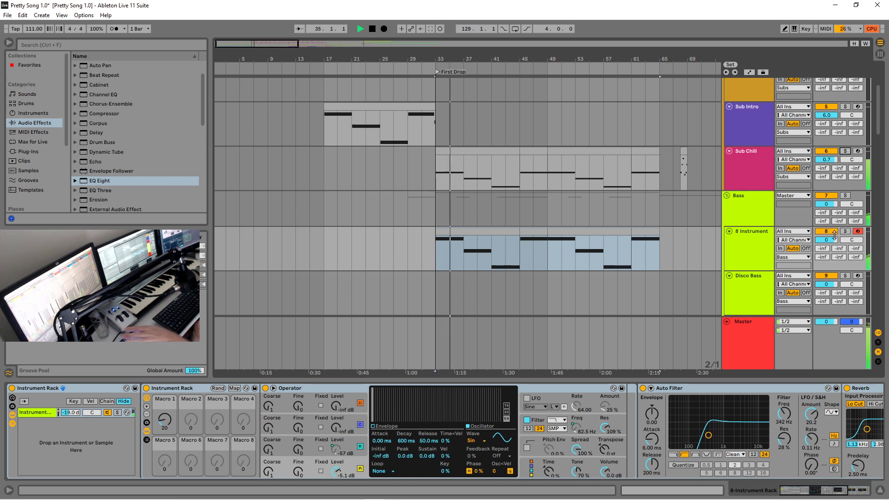
click(831, 233)
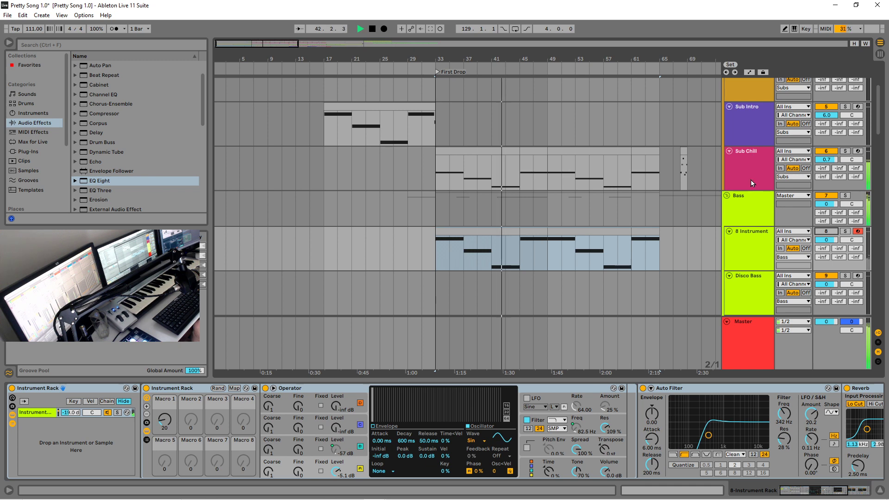
scroll(762, 201, down, 5)
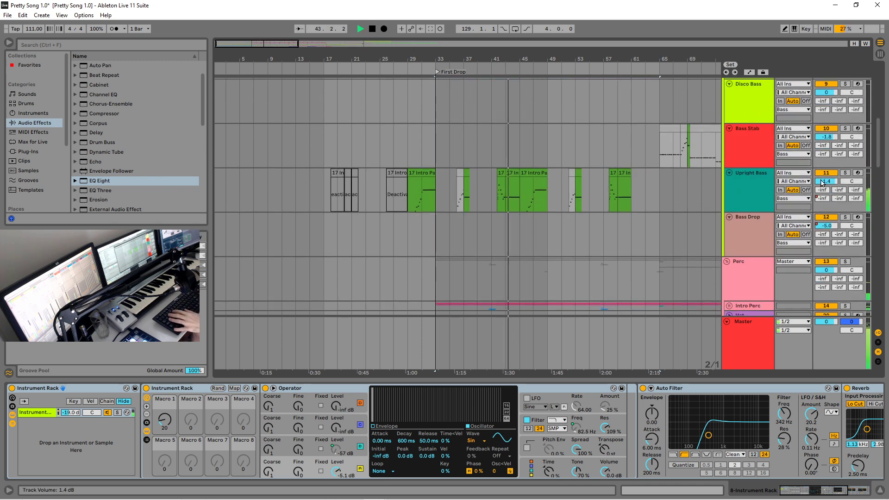
scroll(671, 203, up, 6)
key(space)
Show the Kick Chill track's devices, solo the track, and play it from bar 33.
scroll(676, 203, down, 3)
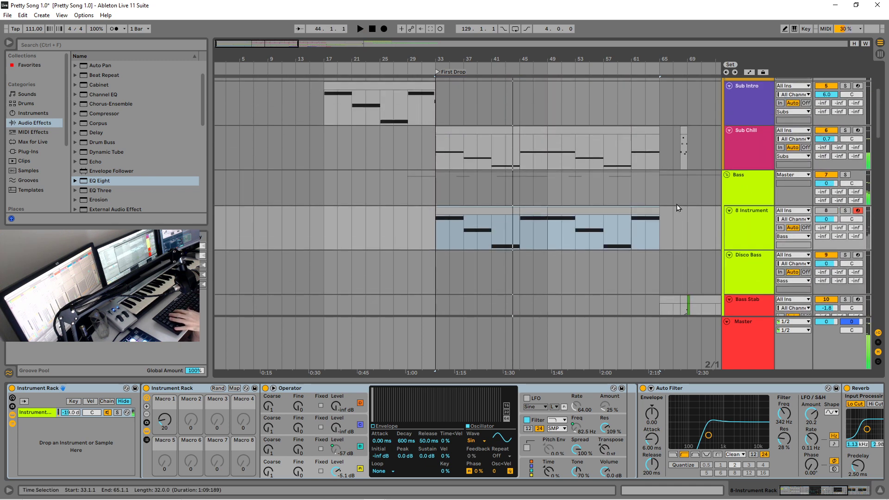
scroll(682, 209, up, 3)
click(749, 82)
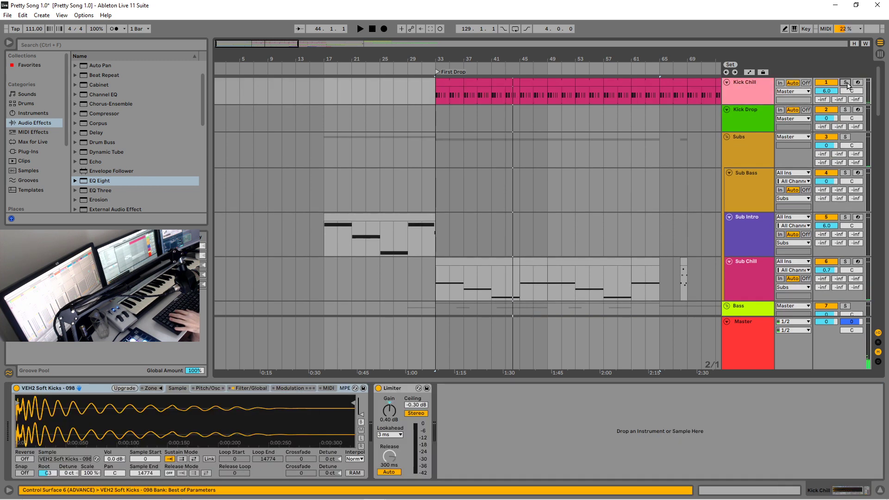
click(844, 82)
key(space)
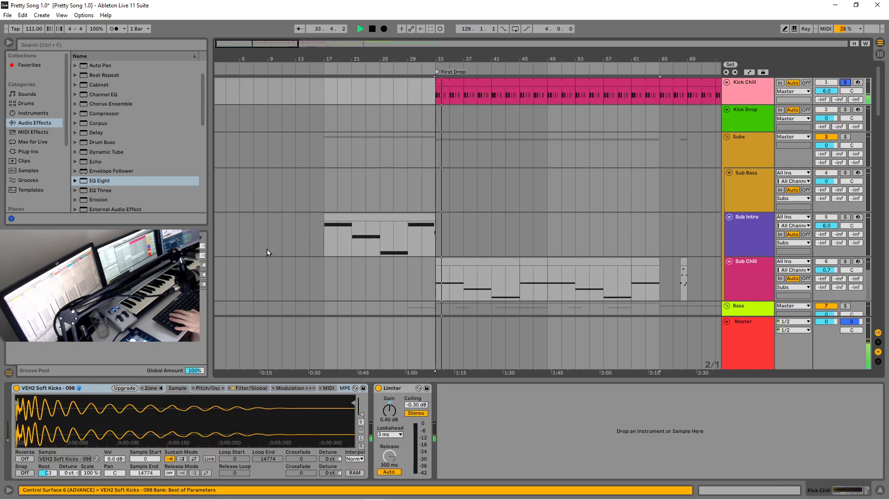
key(space)
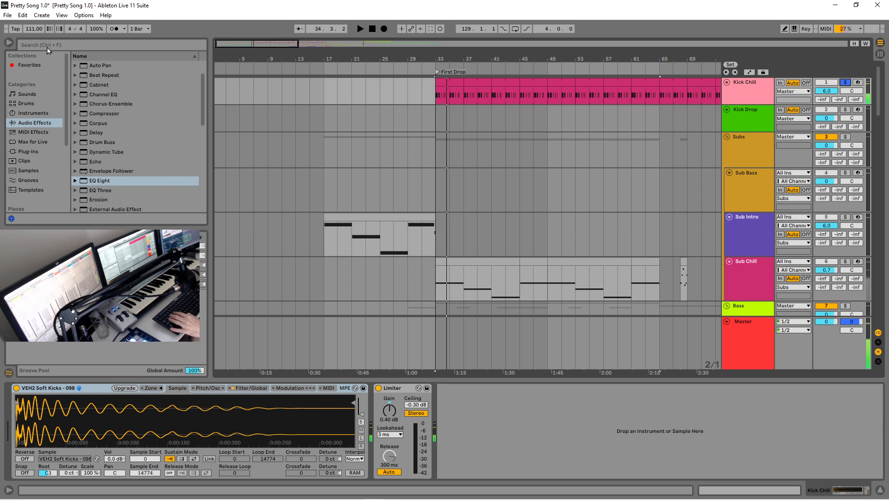
Search all browser results for "kick" and browse down to the numbered Kick samples.
key(ctrl+f)
text(kick)
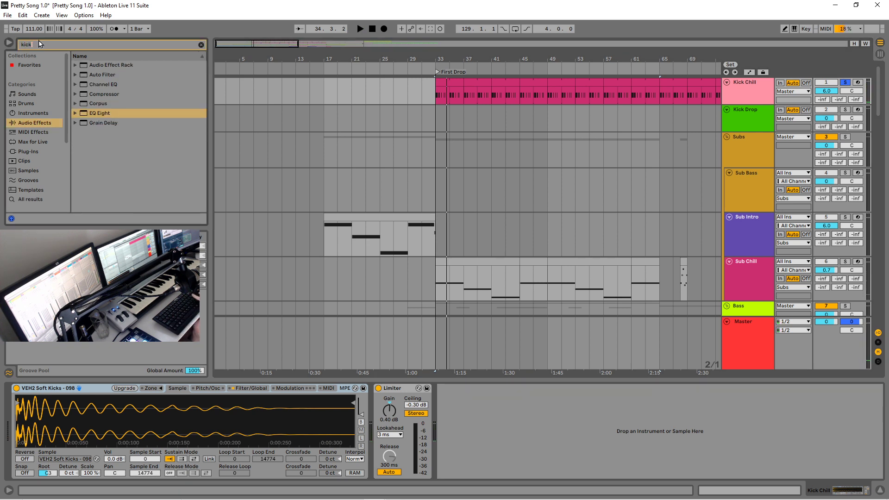
click(30, 199)
scroll(151, 86, down, 15)
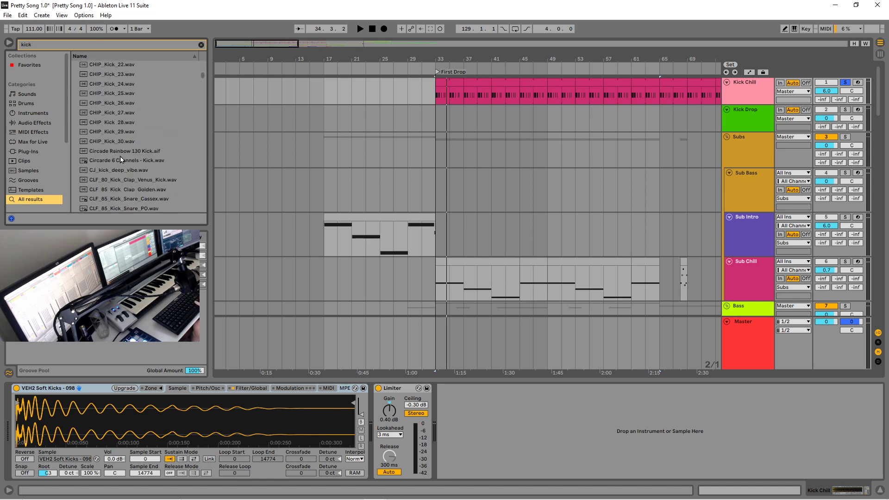
scroll(122, 160, down, 3)
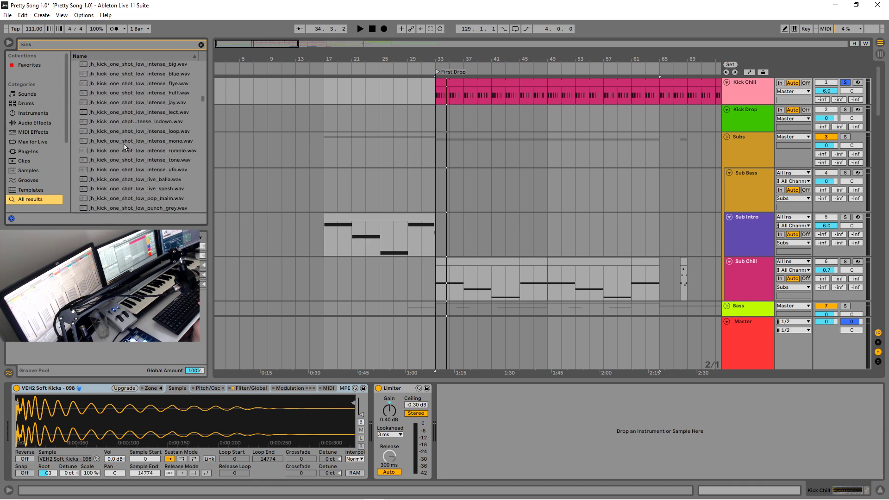
click(124, 144)
scroll(125, 144, down, 3)
scroll(126, 146, down, 4)
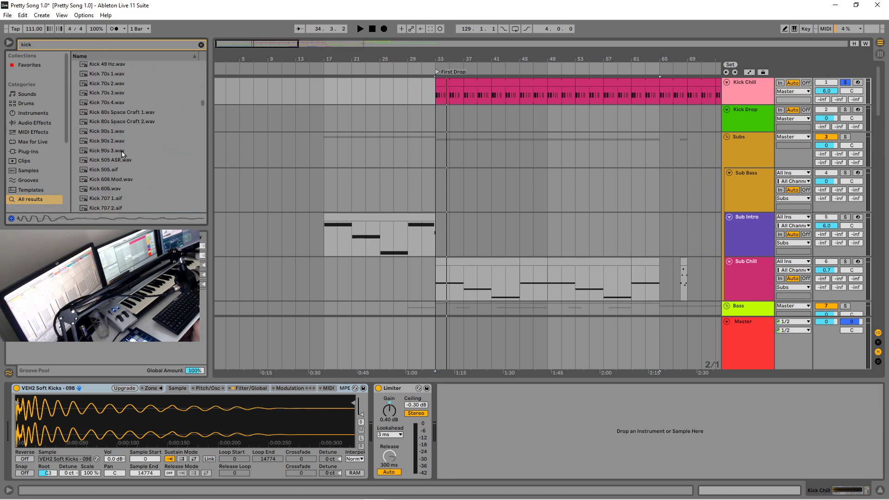
Preview the kick samples one after another, from the Kick 90s and 505 samples down to Kick Analog 1.aif.
click(121, 151)
scroll(128, 157, down, 1)
key(Down)
key(Down)
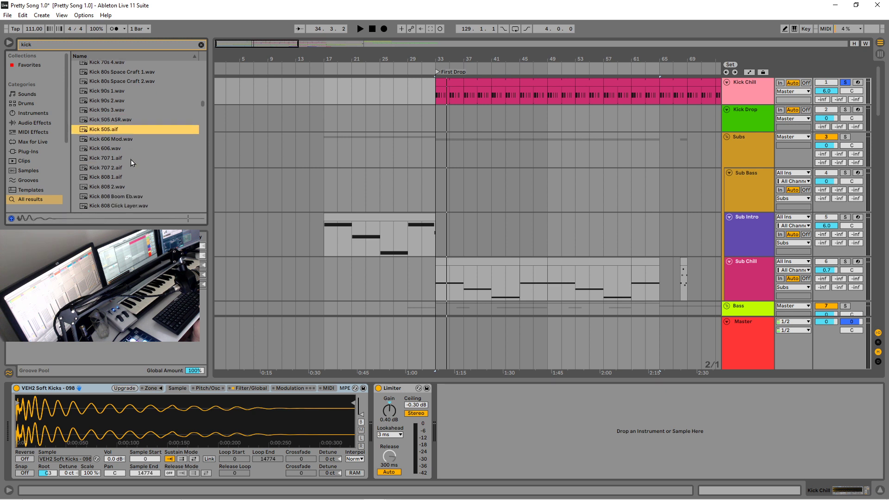
key(Down)
key(Up)
key(Up)
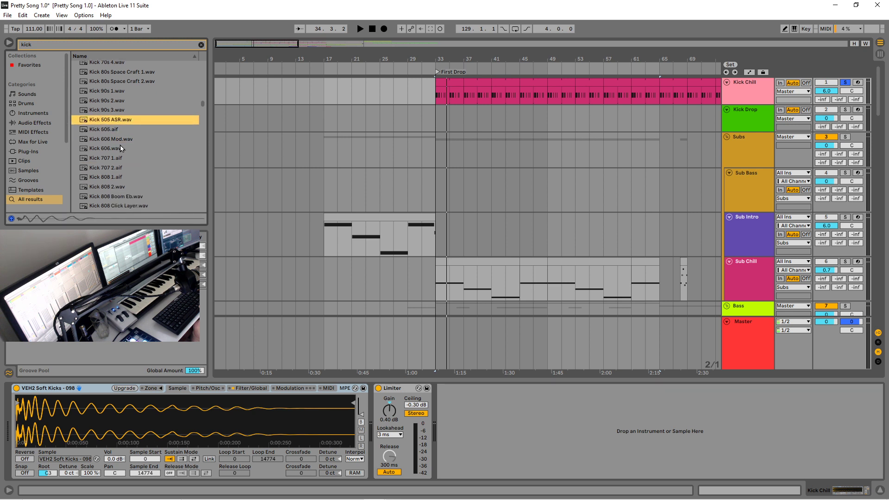
key(Down)
key(Down)
key(Down)
key(Down)
key(Down)
key(Down)
key(Down)
key(Down)
key(Down)
key(Down)
key(Down)
key(Down)
key(Down)
key(Down)
key(Down)
key(Down)
key(Down)
key(Down)
key(Down)
key(Down)
key(Down)
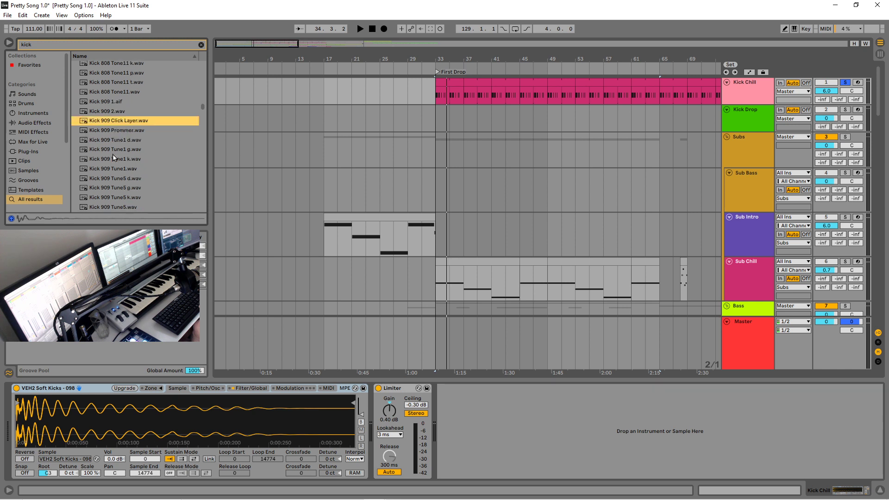
key(Down)
key(Down)
key(Down)
key(Down)
key(Down)
key(Down)
key(Down)
key(Down)
key(Down)
key(Down)
key(Down)
key(Down)
key(Down)
key(Down)
key(Down)
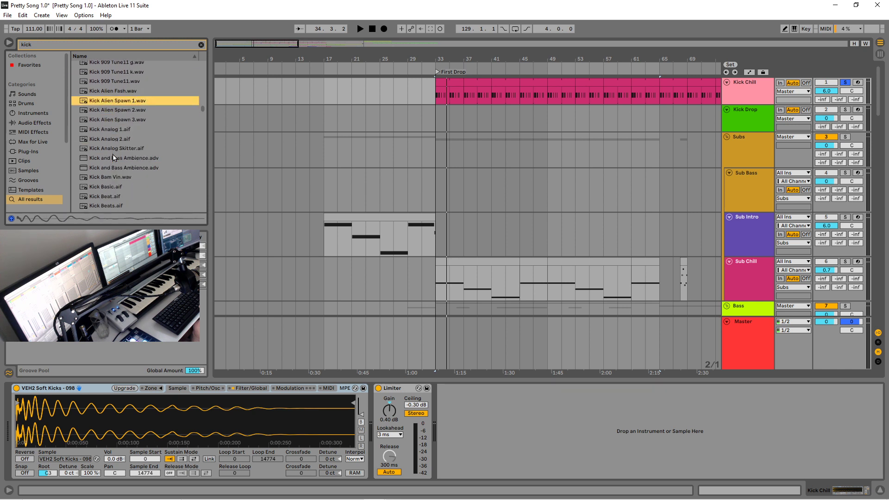
key(Down)
key(Down)
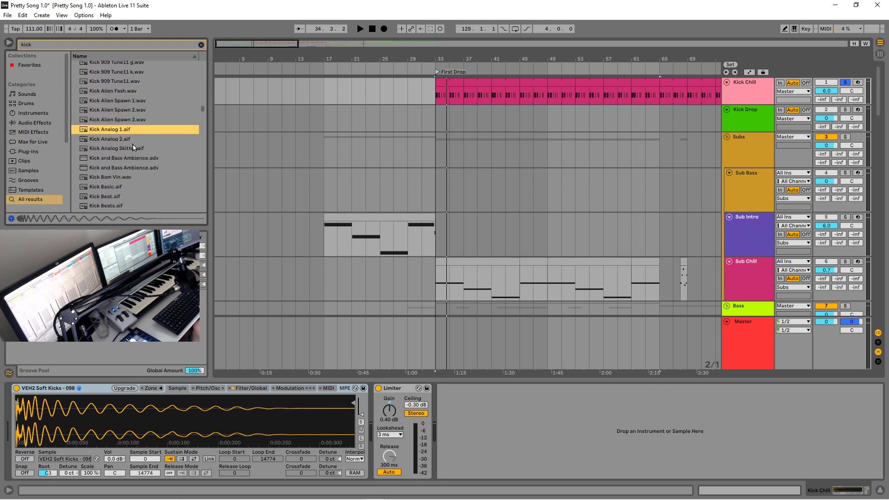
Replace the sample in Kick Chill's Simpler with Kick Analog 1.aif.
key(Down)
click(111, 133)
drag(129, 358, 286, 390)
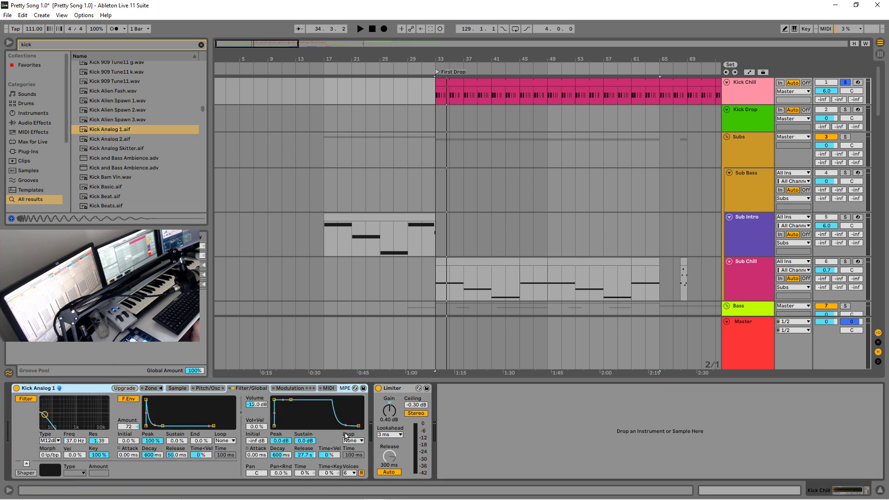
During playback, set Kick Chill's volume envelope to -inf dB sustain and 1.26 s decay, and turn off the Limiter.
key(space)
drag(291, 399, 291, 425)
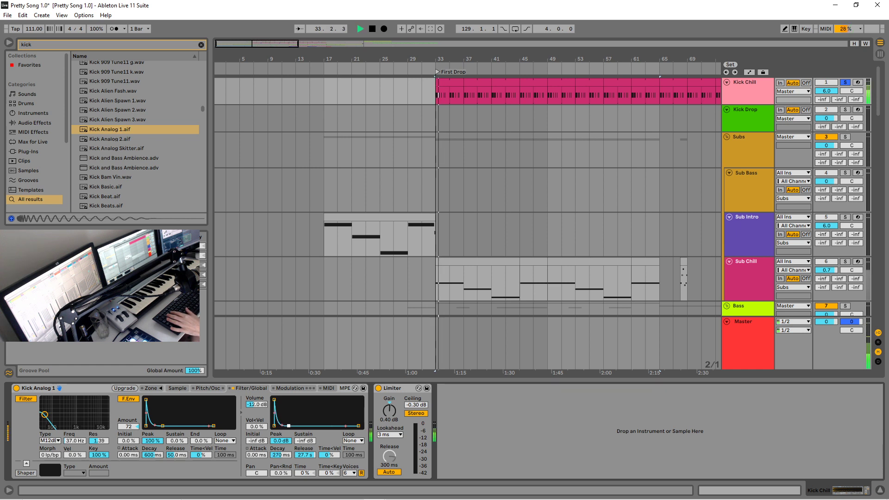
click(377, 388)
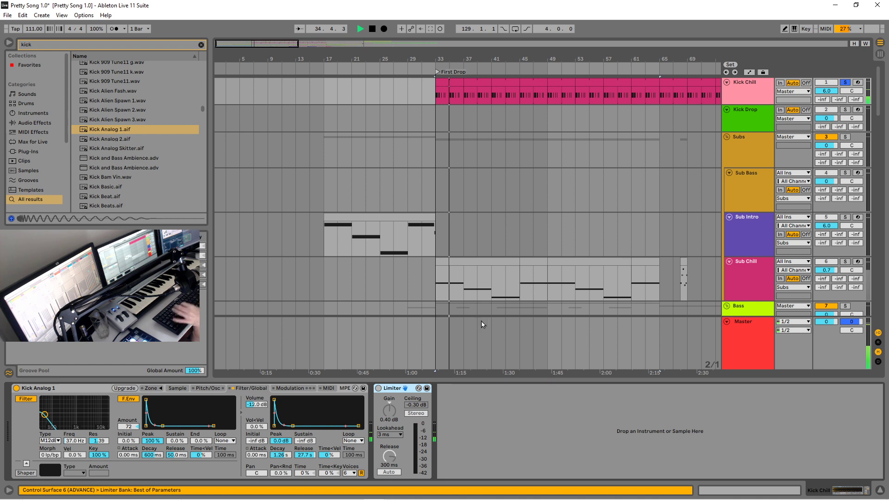
Delete the Limiter from Kick Chill, then unsolo the track and replay the First Drop with the full mix.
key(Delete)
click(845, 83)
key(space)
key(space)
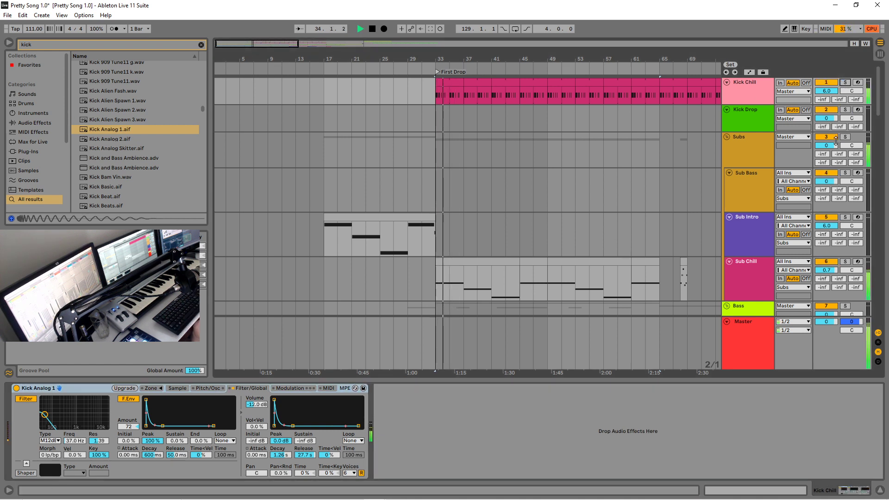
During playback, set the Kick Analog 1 sample's root key to G#3 and its volume envelope's decay slope to 65%.
click(176, 389)
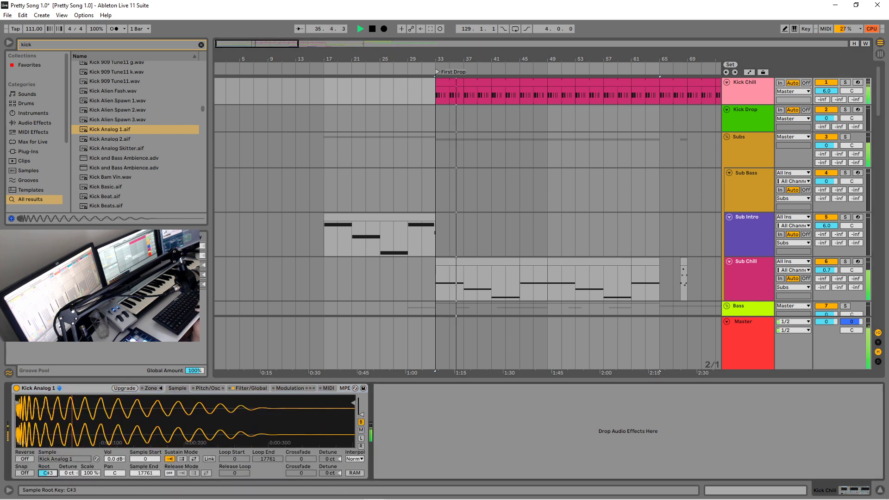
drag(47, 473, 48, 456)
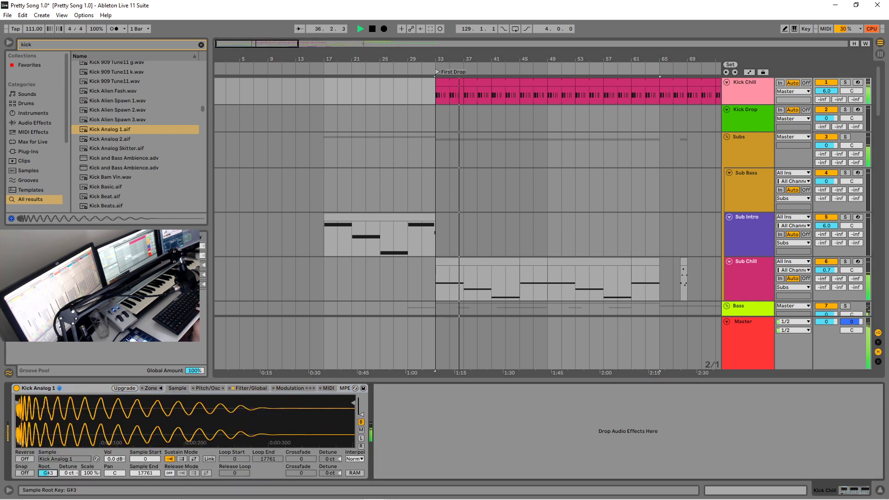
click(253, 388)
drag(293, 425, 286, 420)
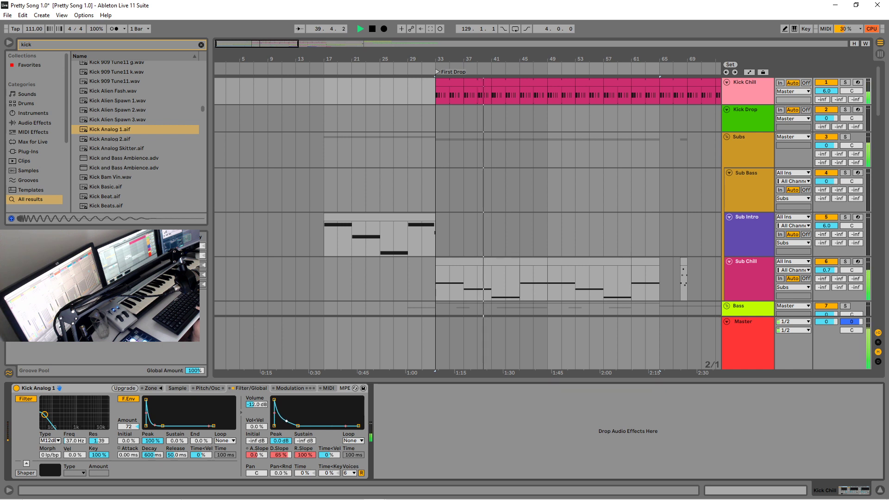
Turn off the Simpler's filter, solo Kick Chill and shorten its volume envelope decay to 461 ms.
click(29, 400)
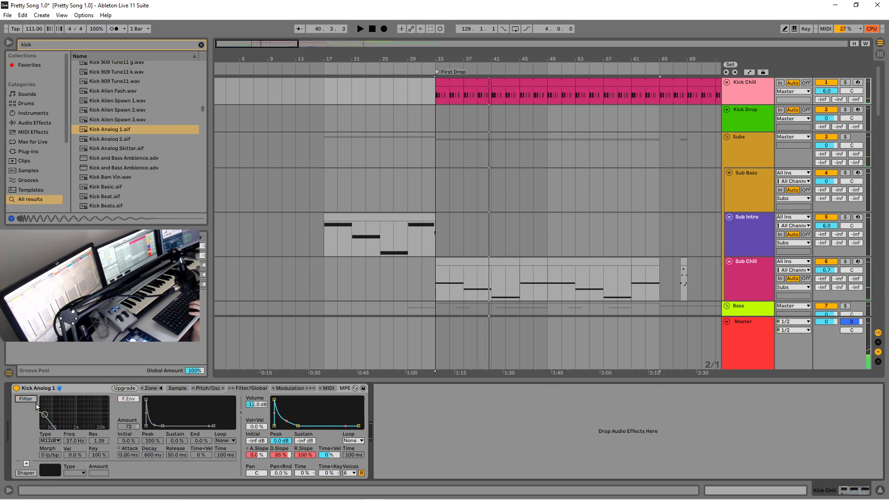
key(space)
click(845, 82)
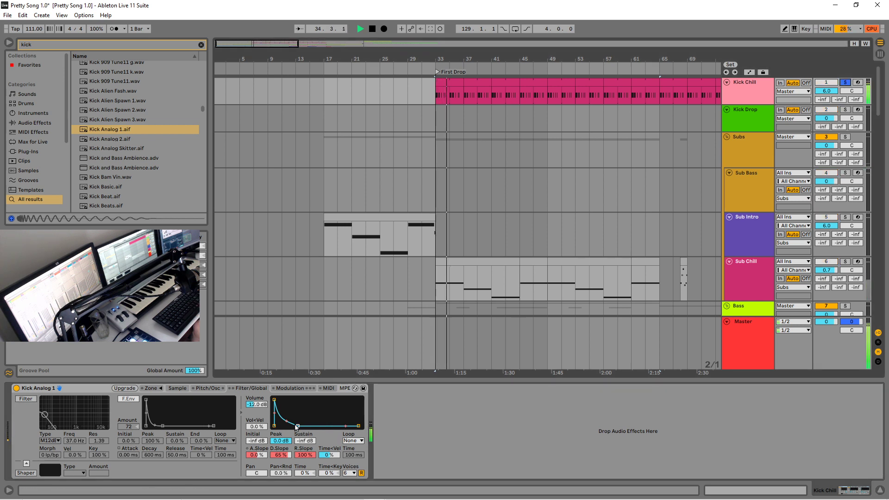
drag(296, 426, 290, 425)
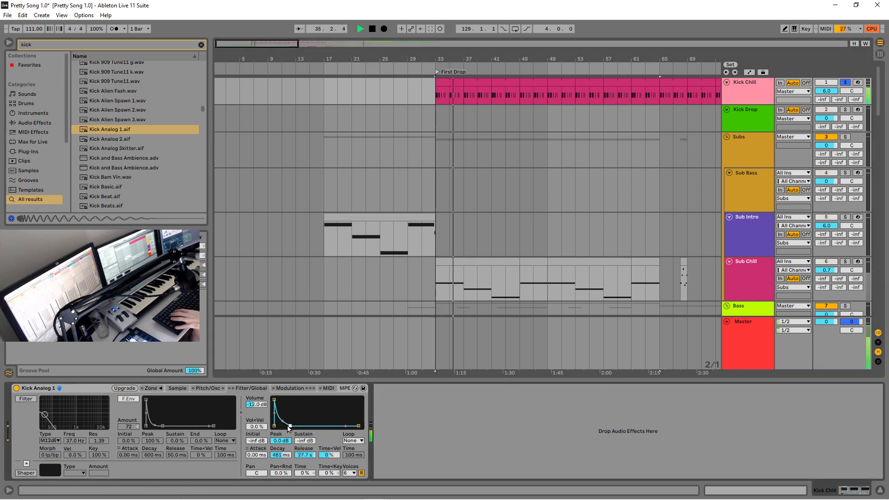
Stop playback and preview kick samples further down the results, from Kick Click Layer Real Drum.wav to Kick Short and Solid 1.wav.
click(177, 388)
scroll(121, 172, down, 5)
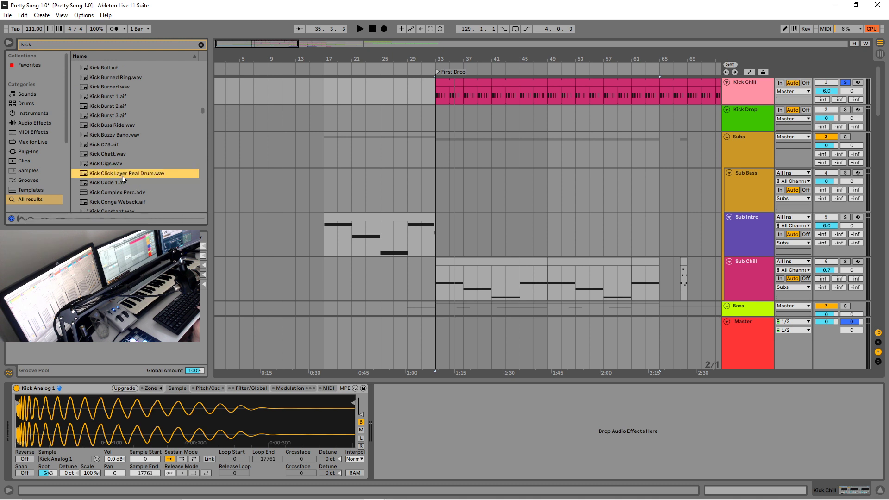
scroll(122, 181, down, 5)
click(118, 145)
scroll(122, 144, down, 10)
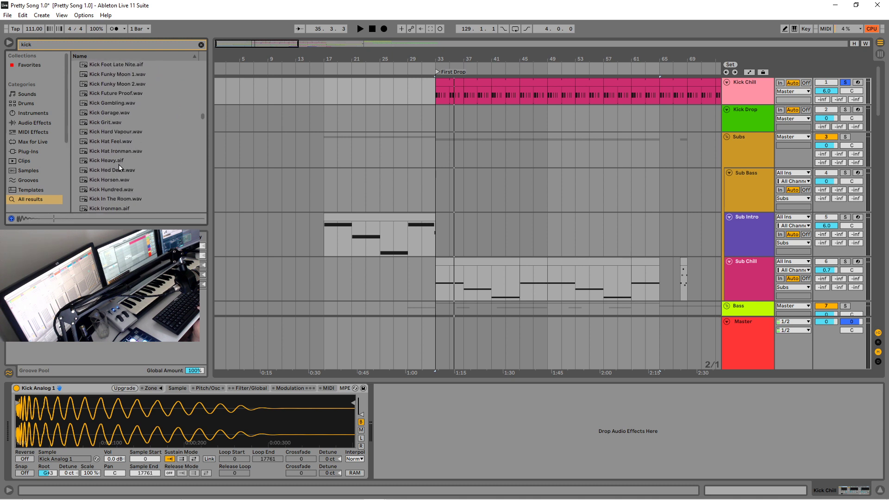
click(126, 140)
click(125, 145)
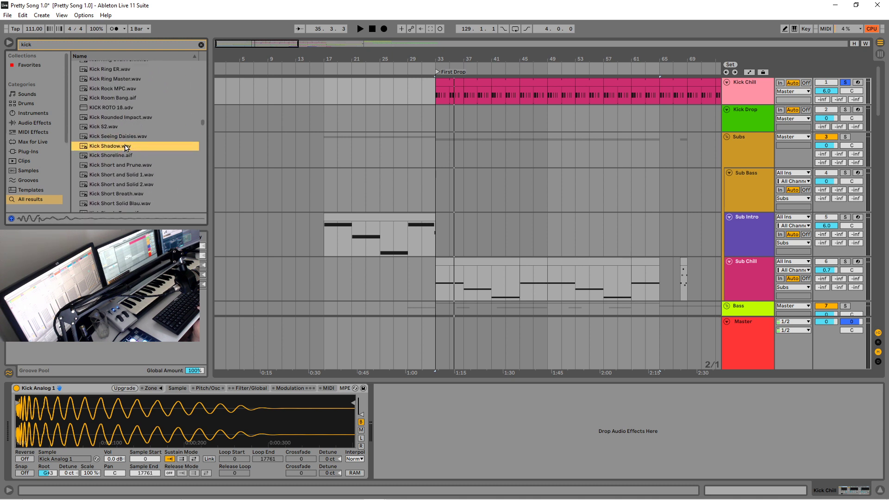
scroll(122, 146, down, 2)
key(Down)
key(Down)
key(Down)
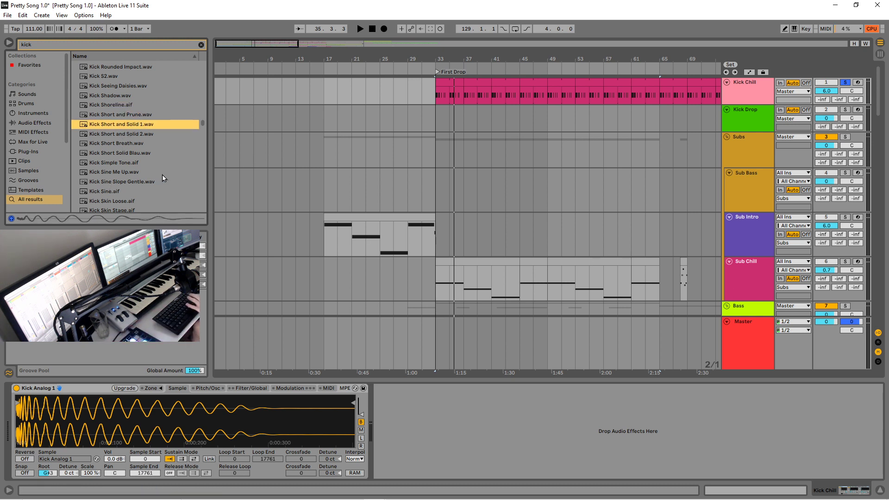
Preview the kick samples one after another from Kick Sine Me Up.wav to Kick Slow.wav.
click(119, 174)
scroll(144, 185, down, 1)
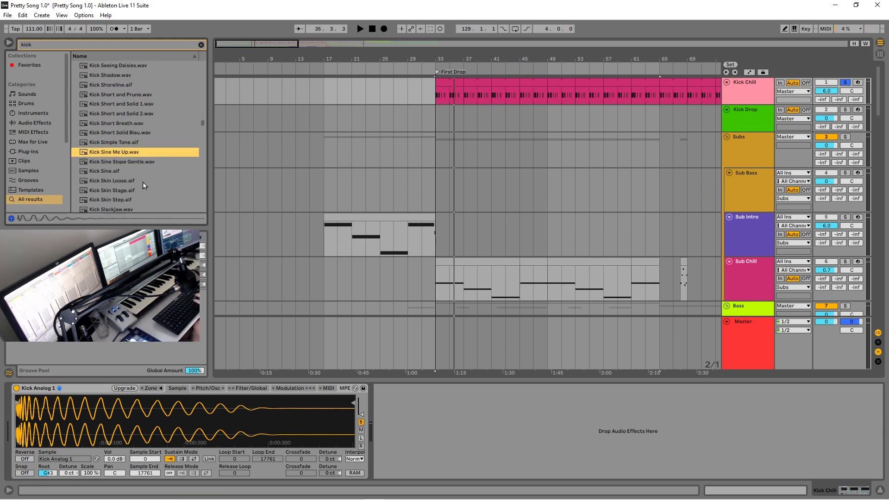
key(Down)
key(Down)
key(Down)
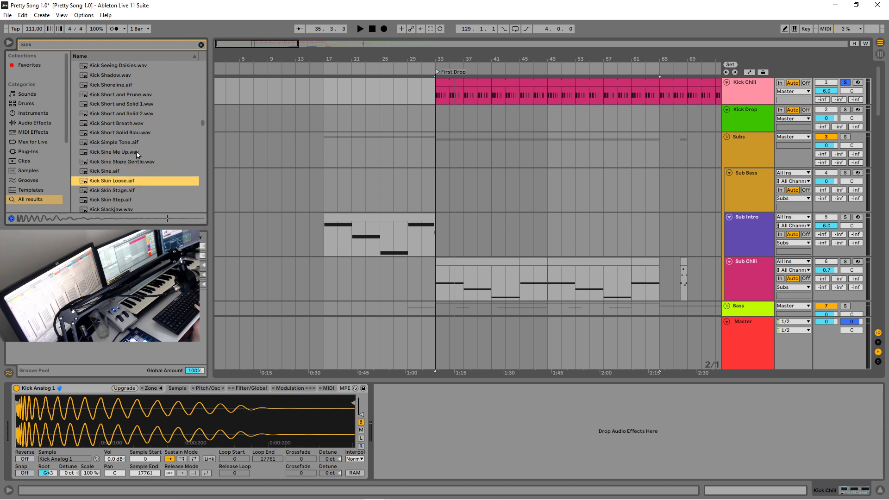
key(Down)
scroll(135, 156, down, 1)
key(Down)
key(Down)
scroll(130, 157, down, 1)
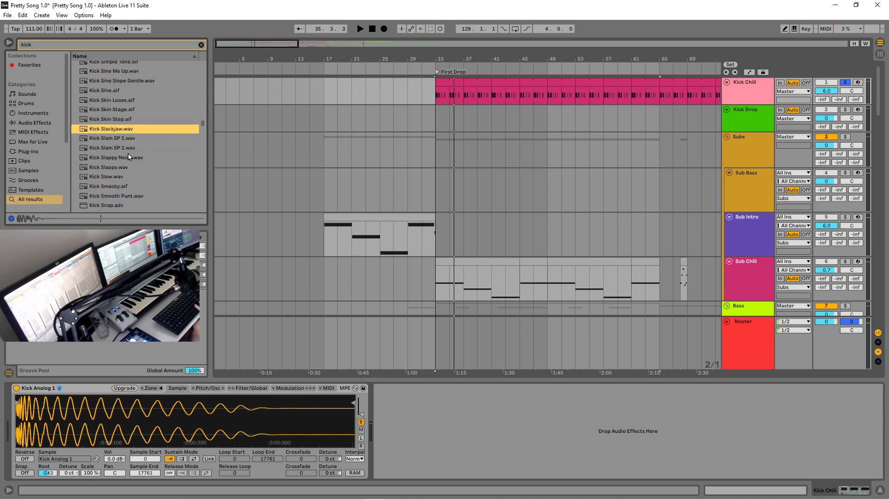
key(Down)
key(Down)
scroll(128, 157, down, 1)
key(Down)
key(Down)
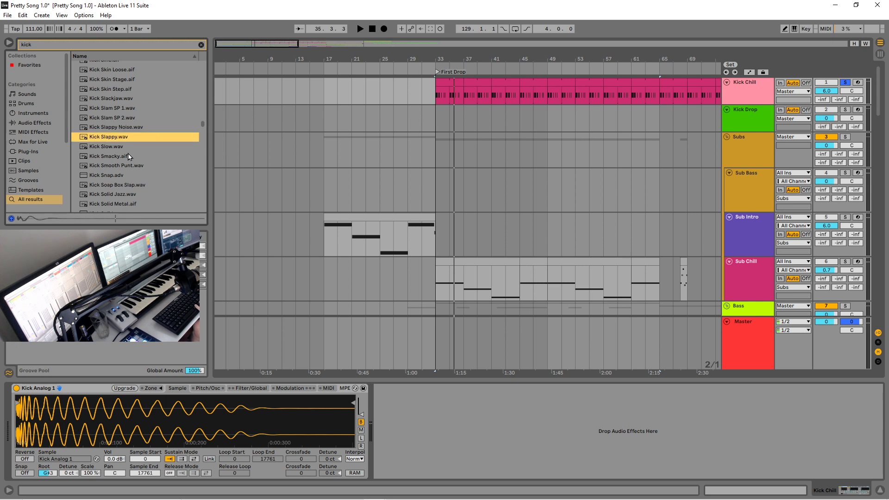
key(Down)
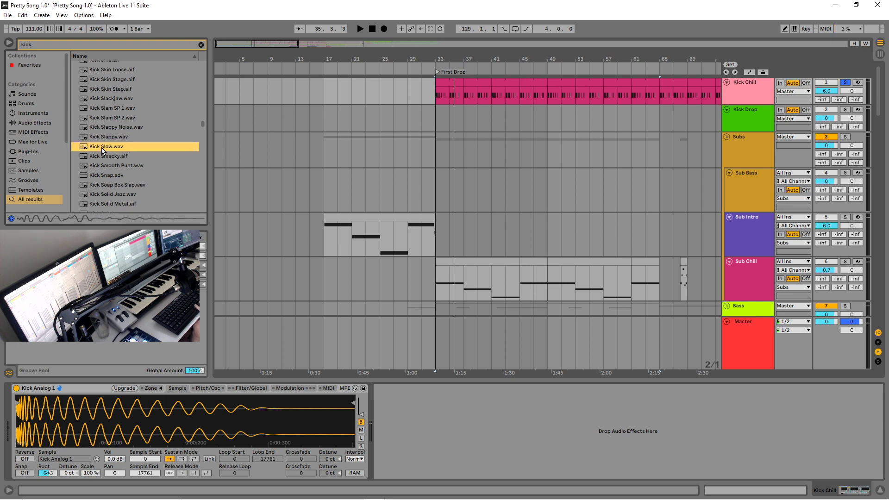
Replace the sample in Kick Chill's Simpler with Kick Slow.wav and play it soloed from the First Drop.
drag(153, 381, 136, 415)
key(space)
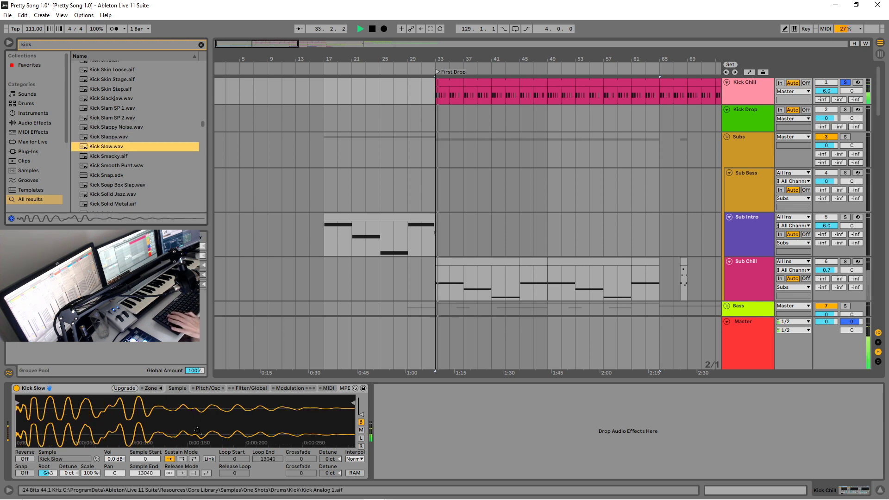
double_click(47, 473)
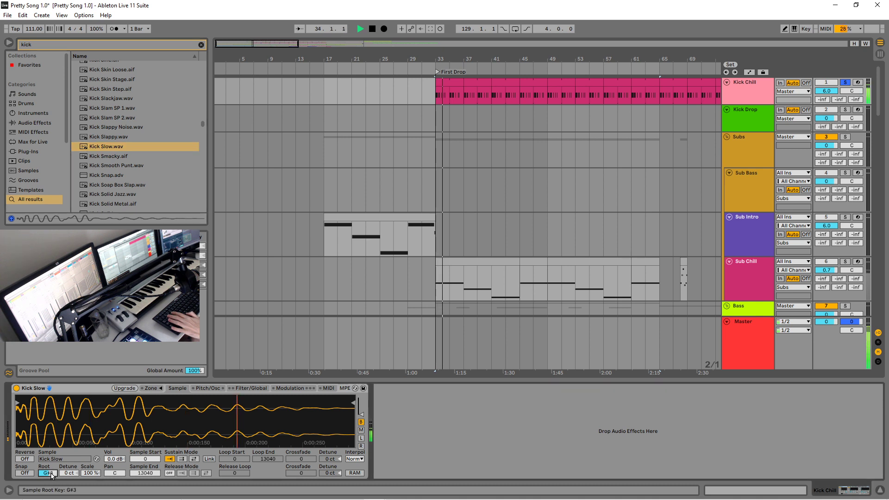
click(296, 388)
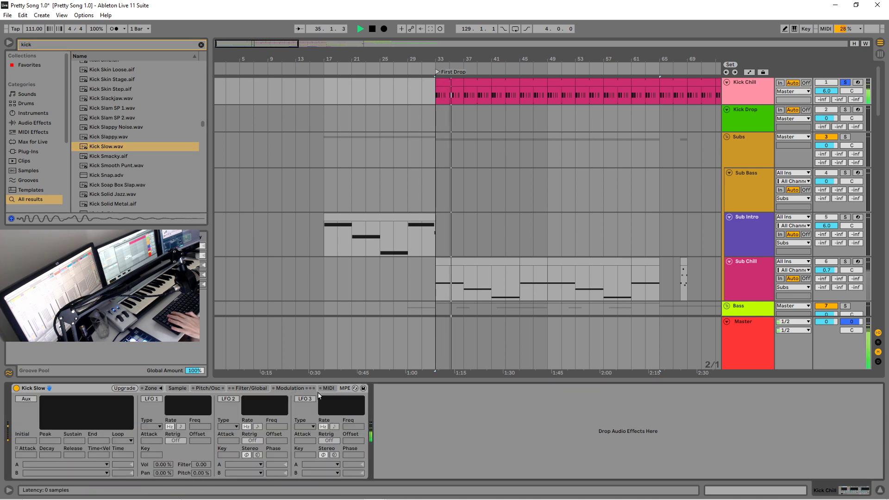
Add EQ Eight after Kick Chill's Simpler and turn its first band into a low cut.
click(34, 123)
drag(100, 113, 452, 441)
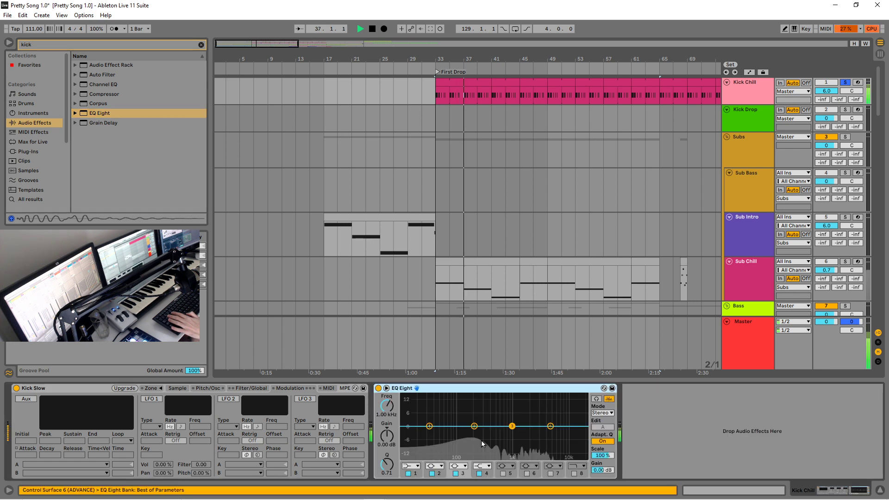
click(411, 465)
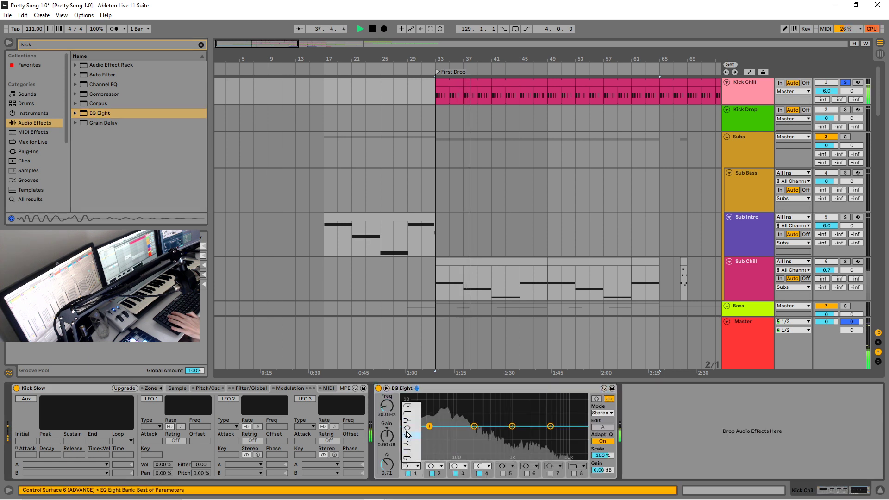
click(433, 439)
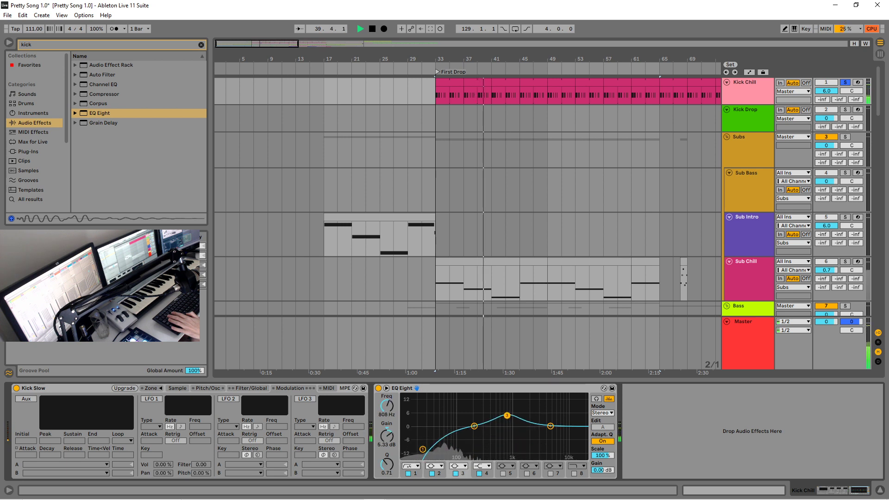
Set EQ Eight band 3 to 3.60 dB at 435 Hz with Q 0.45, and replay Kick Chill unsoloed in the mix.
drag(507, 415, 507, 415)
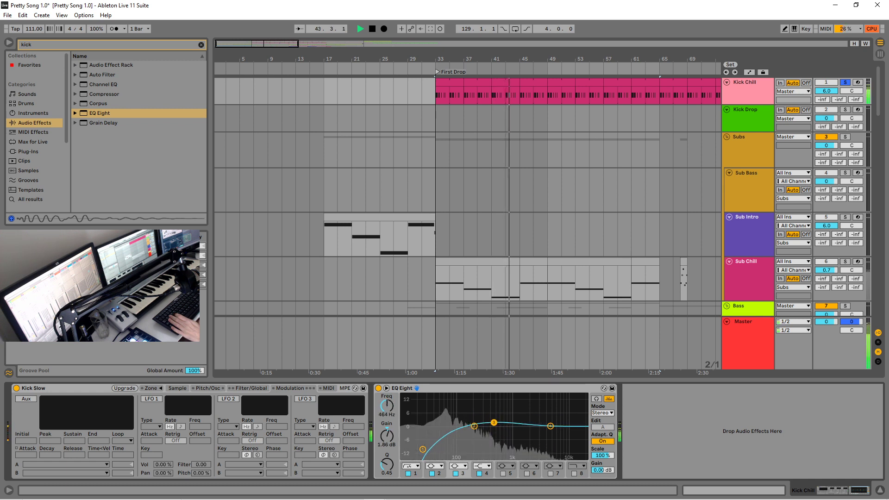
click(844, 82)
key(space)
key(space)
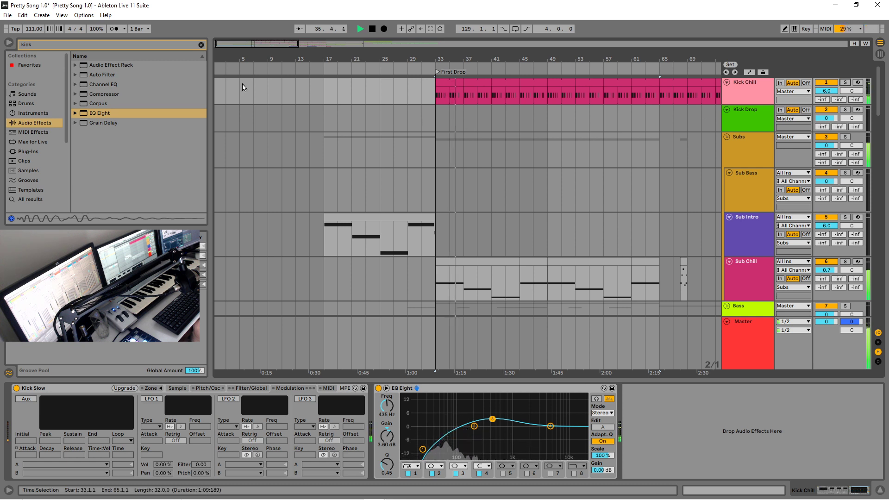
Add a Drum Buss after EQ Eight on Kick Chill and lower the track volume to -1.1 dB.
click(201, 44)
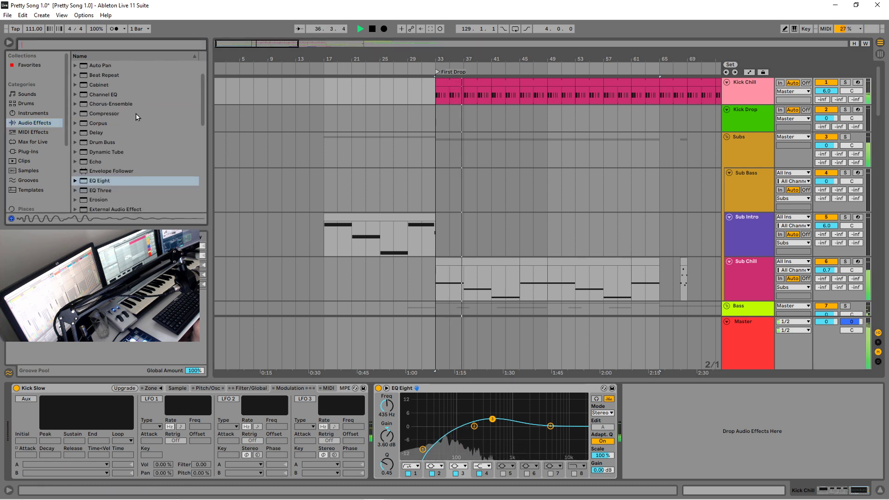
click(105, 163)
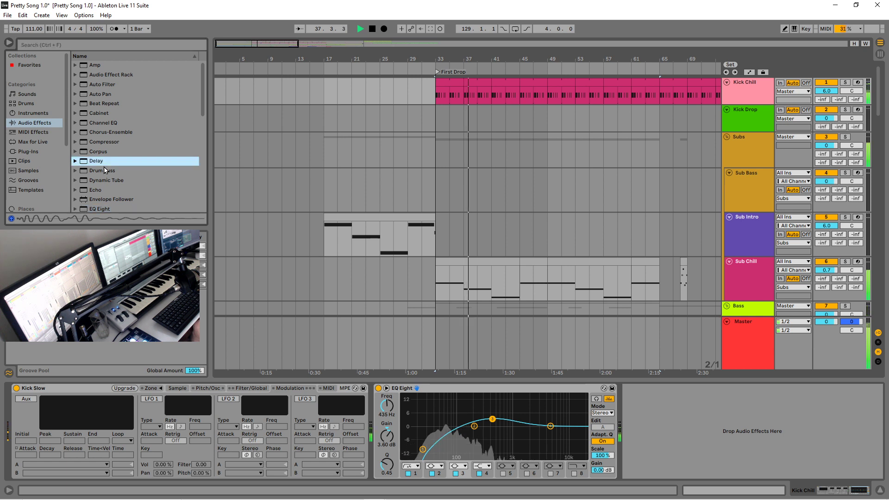
drag(97, 172, 667, 469)
drag(826, 91, 825, 95)
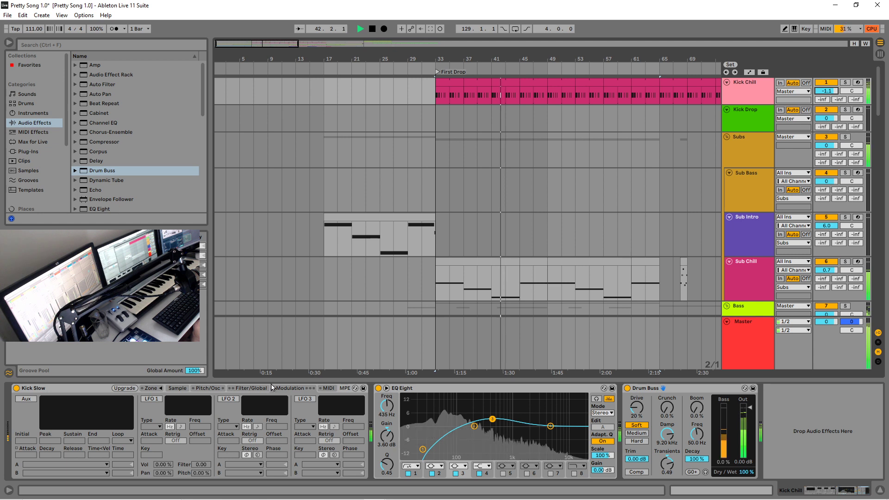
Shorten the Kick Slow volume envelope decay to 327 ms while listening, and stop playback.
click(237, 388)
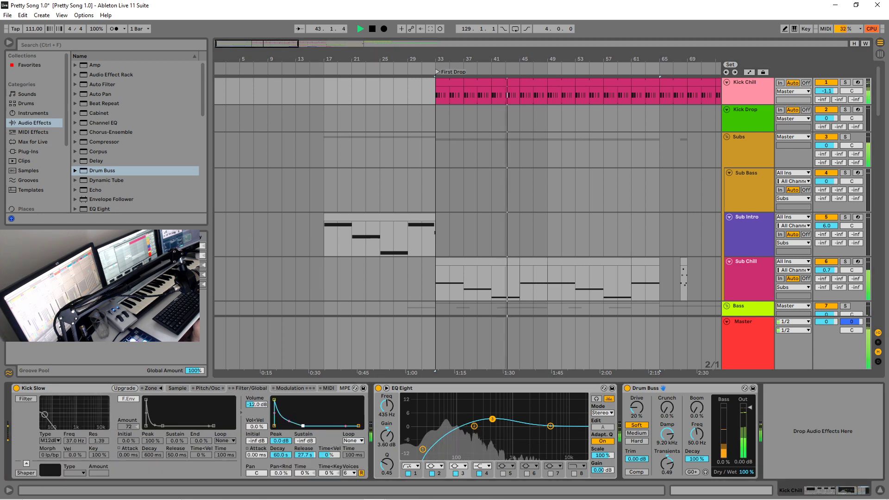
mouse_move(302, 425)
mouse_down()
mouse_move(282, 425)
mouse_move(291, 426)
mouse_up()
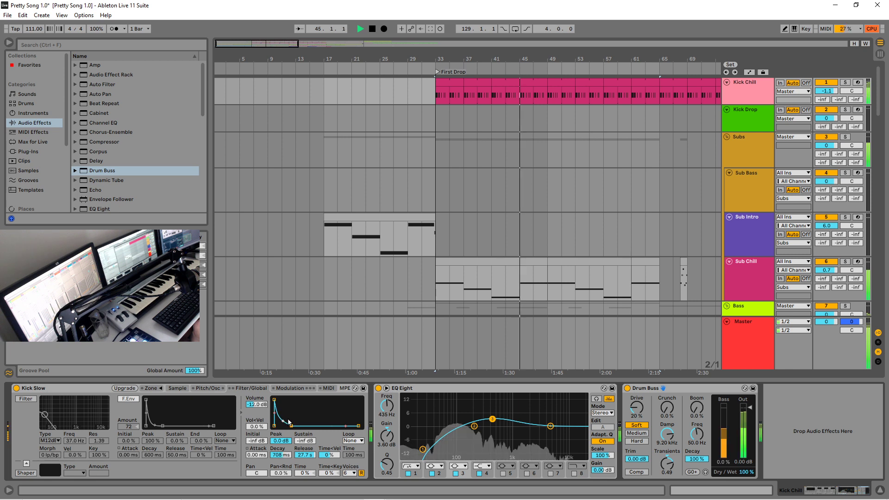
drag(291, 426, 289, 425)
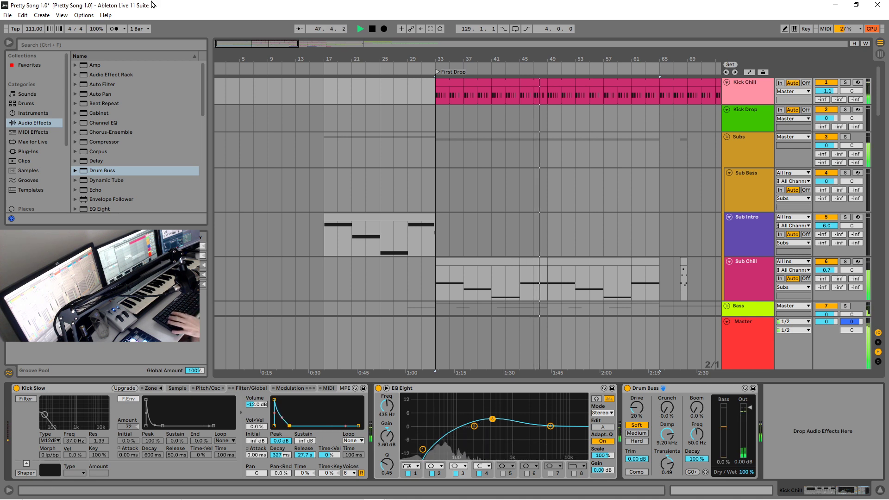
key(space)
Search all browser results for "kick" and browse down to the LF_kick samples.
click(47, 45)
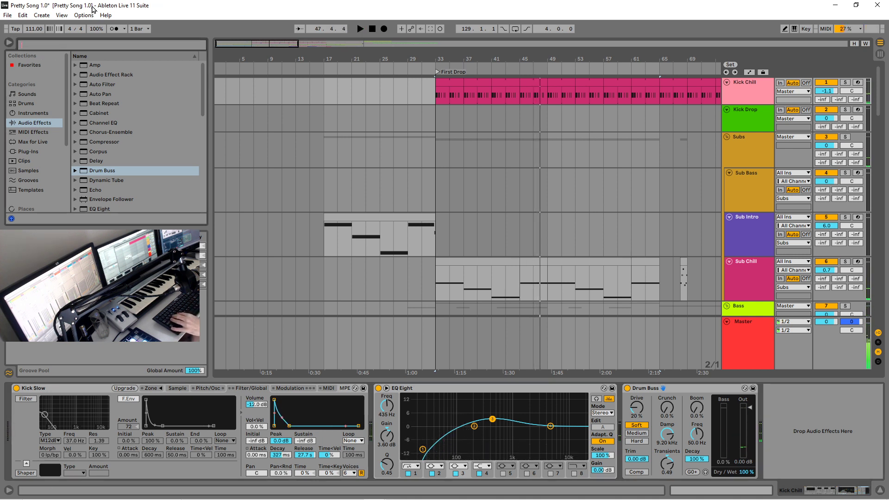
text(kick)
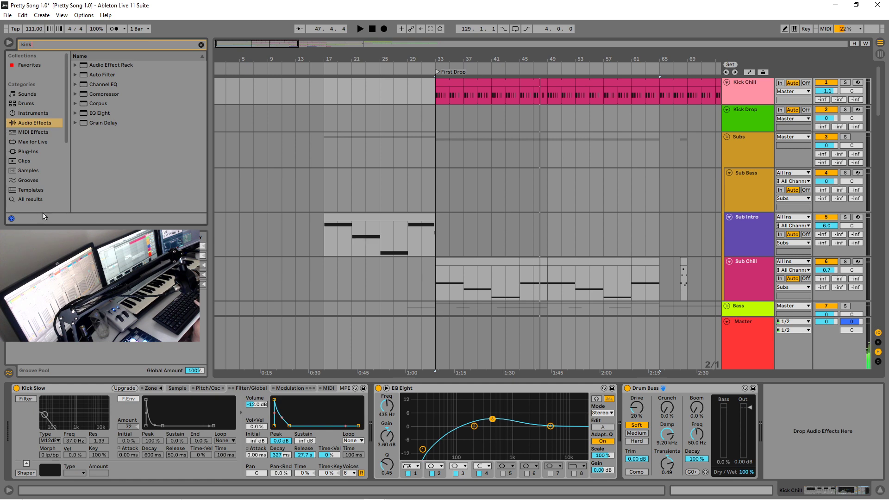
click(30, 199)
scroll(171, 105, down, 5)
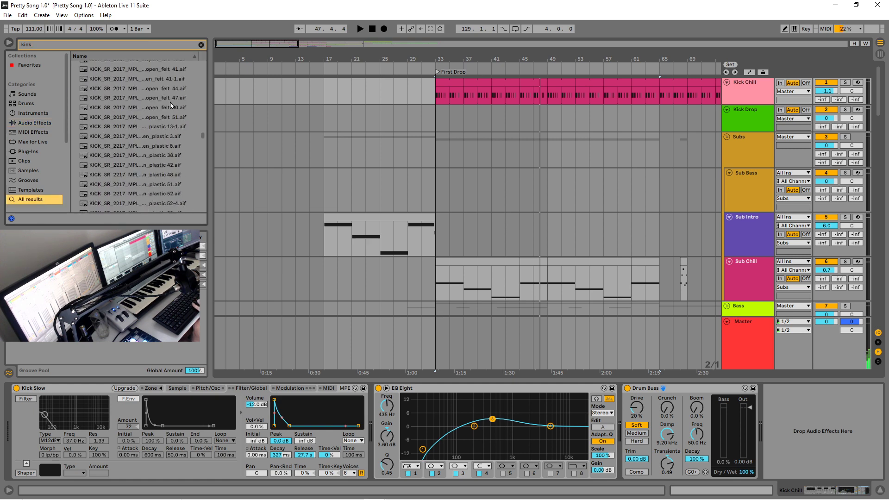
scroll(171, 105, down, 10)
Audition kick samples from LF_kick_20_v2 through lth_kick_drive to the mau5_kick group and browse on to the Mind Gobbies kicks.
click(137, 118)
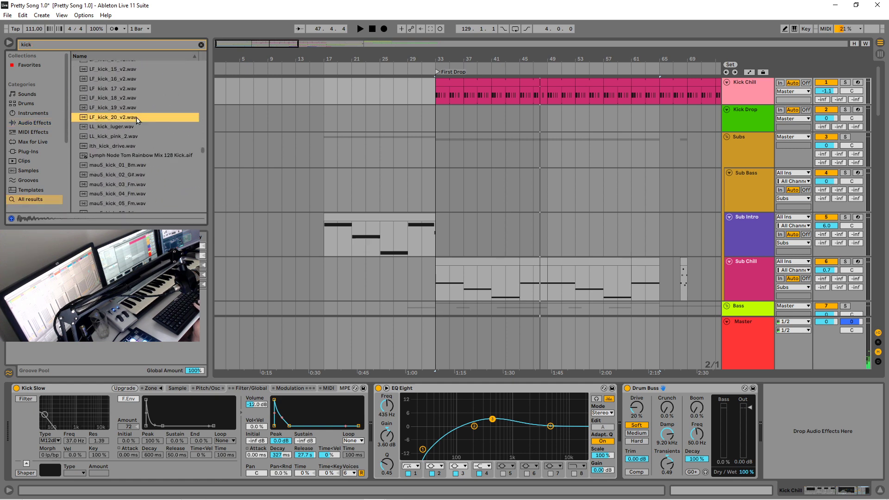
key(Down)
key(Down)
scroll(152, 130, down, 1)
key(Down)
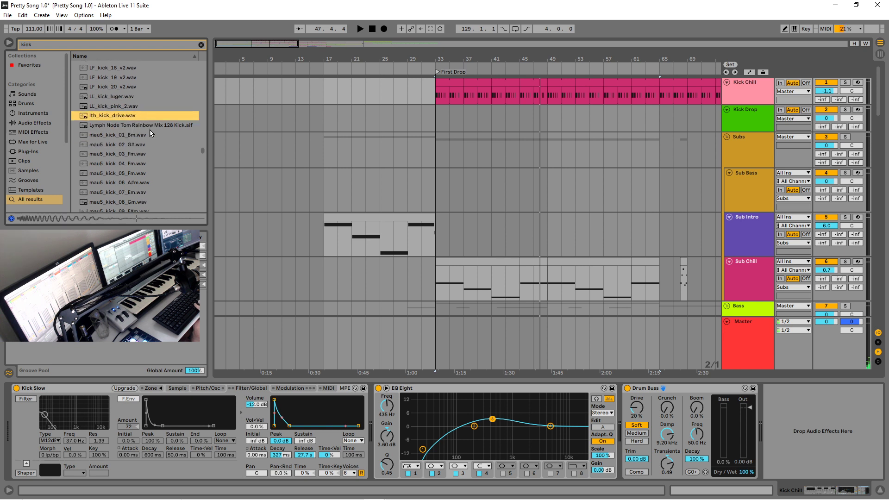
click(128, 155)
scroll(129, 157, down, 15)
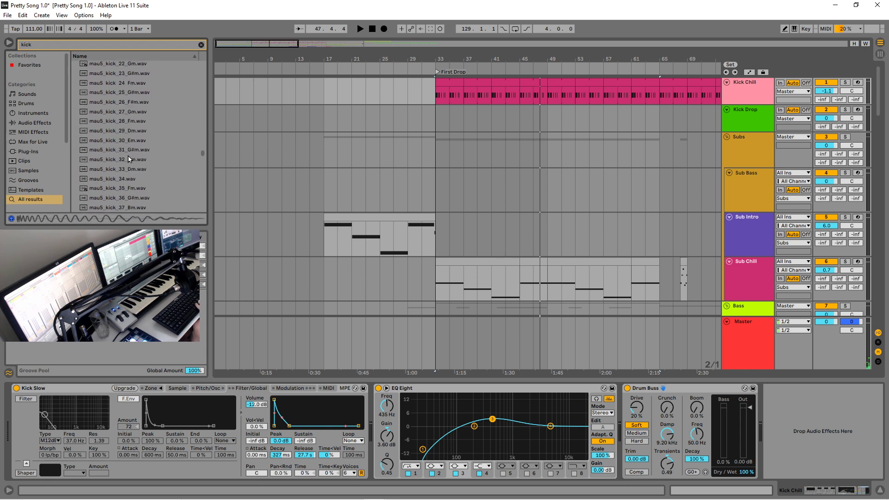
scroll(125, 177, down, 10)
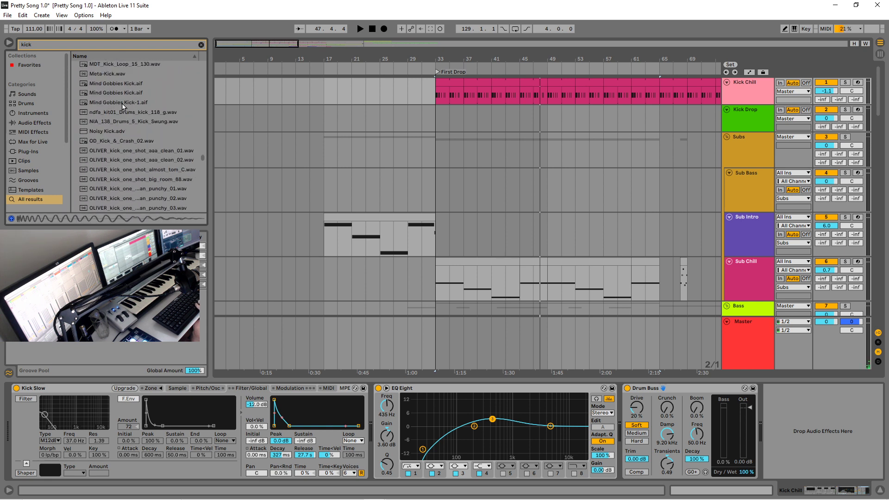
Audition the kick samples from Mind Gobbies Kick-1 through the OLIVER one-shot clean and punchy kicks.
click(124, 103)
key(Down)
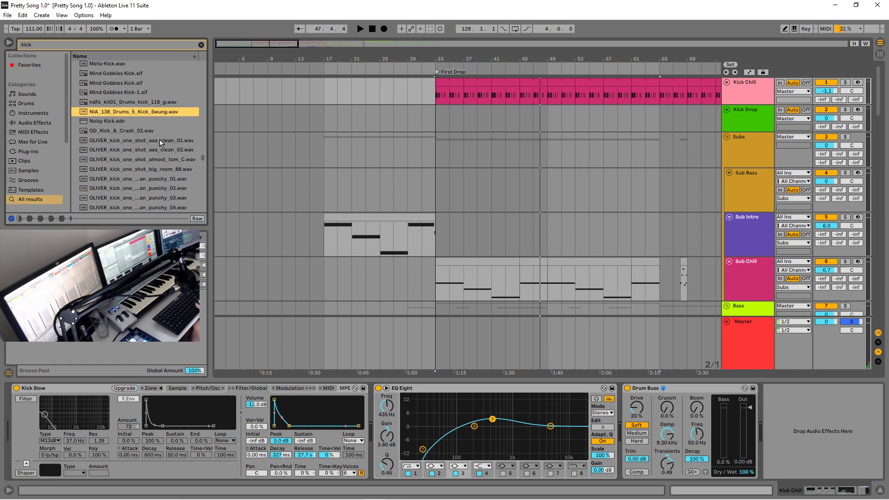
key(Down)
key(Down)
key(Down)
key(Down)
key(Down)
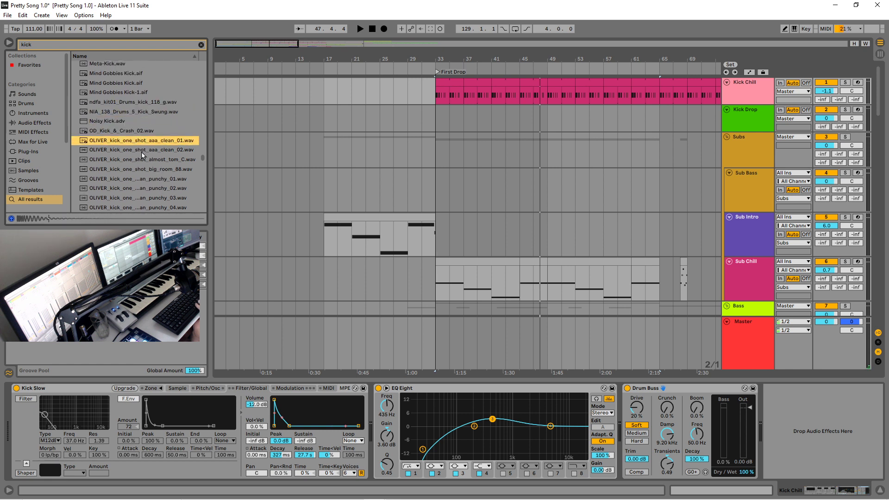
click(151, 149)
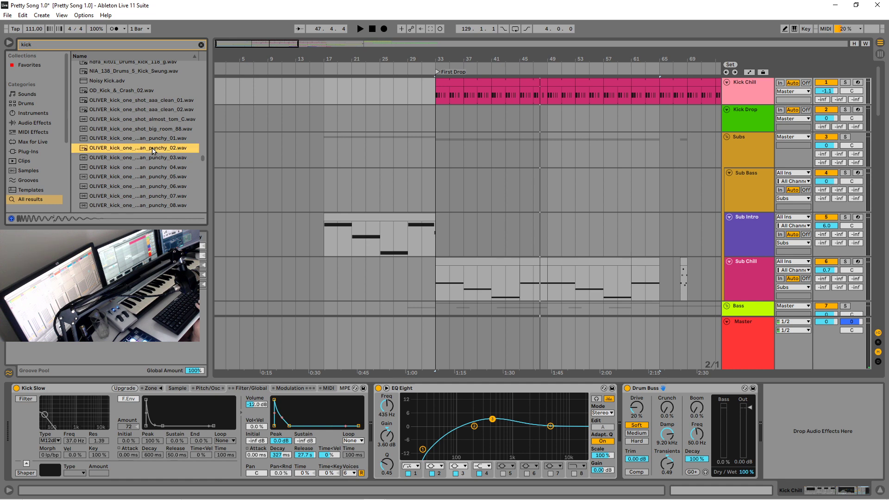
key(Down)
key(Down)
Replace the Kick Slow sample on Kick Chill with the OLIVER clean punchy 07 kick and play from the First Drop.
click(179, 388)
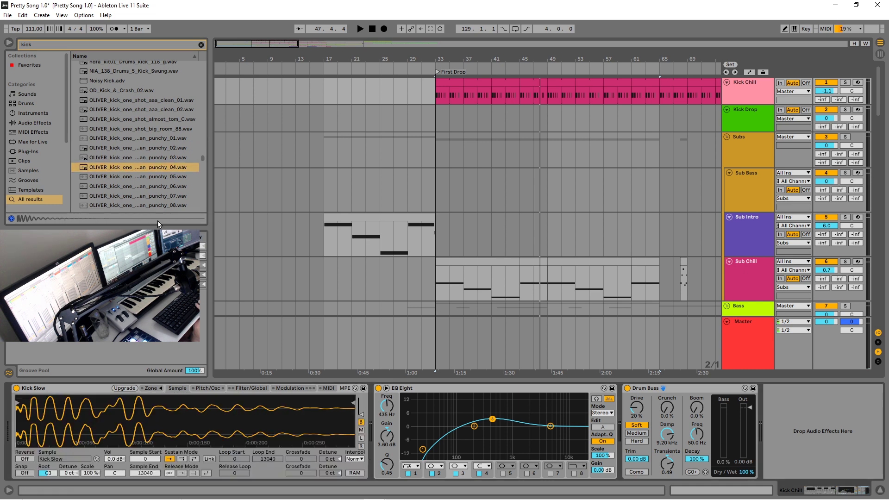
click(153, 196)
key(Up)
key(Down)
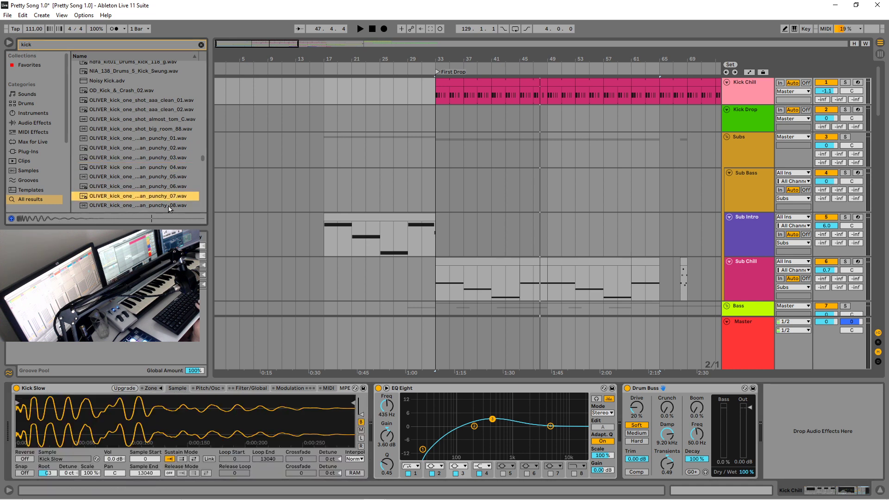
key(Return)
key(space)
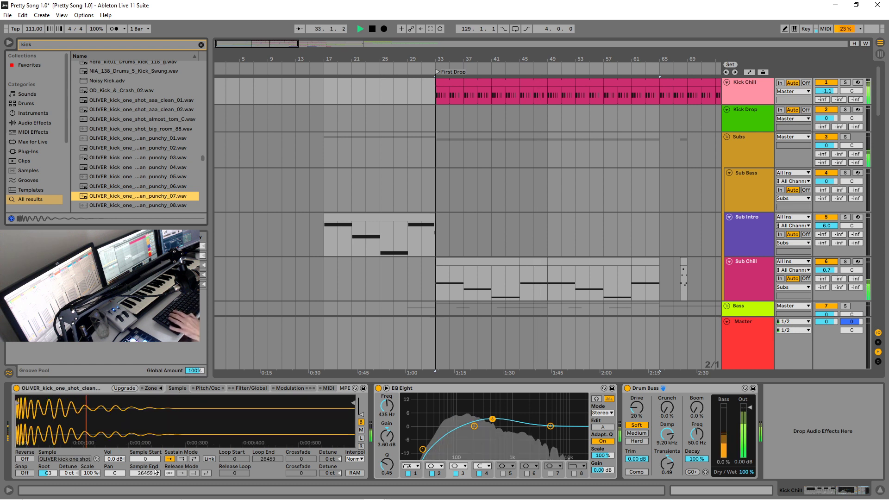
Reshape Kick Chill's EQ Eight: band 1 at 10 Hz with Q 0.17, band 2 at -1.12 dB and 129 Hz, band 4 at -6.57 dB and 1.21 kHz.
drag(493, 419, 469, 420)
click(474, 426)
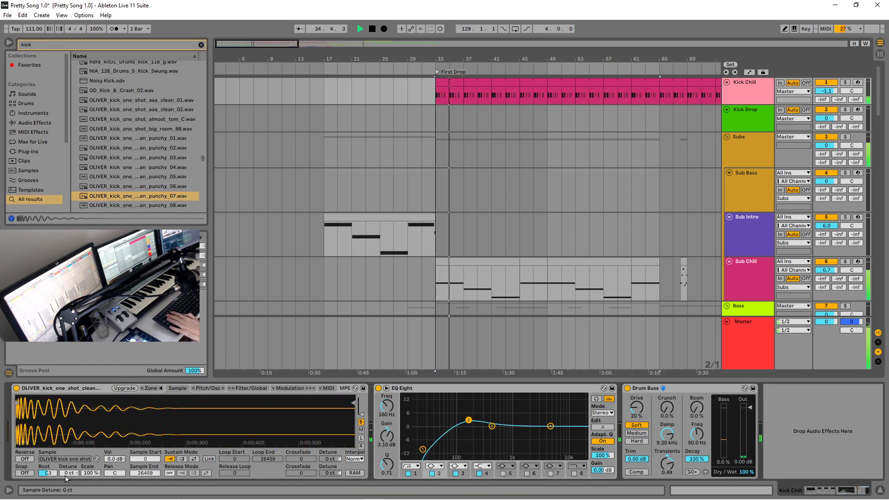
click(423, 450)
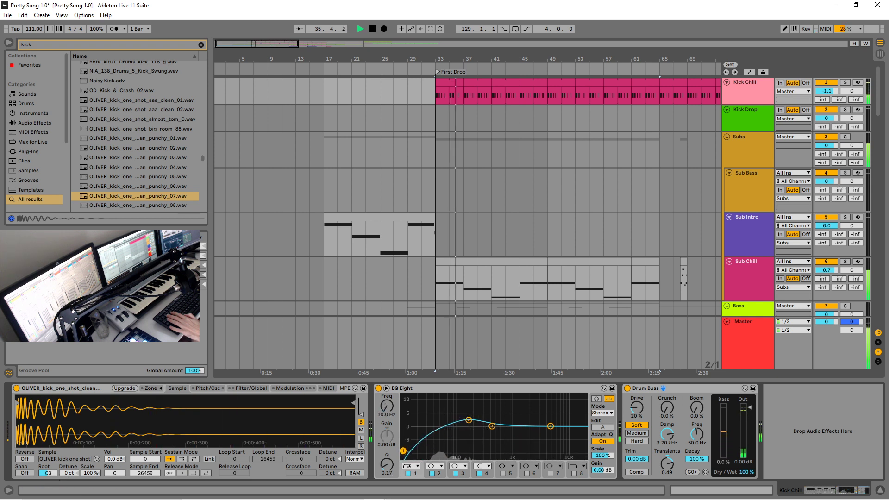
drag(469, 420, 464, 428)
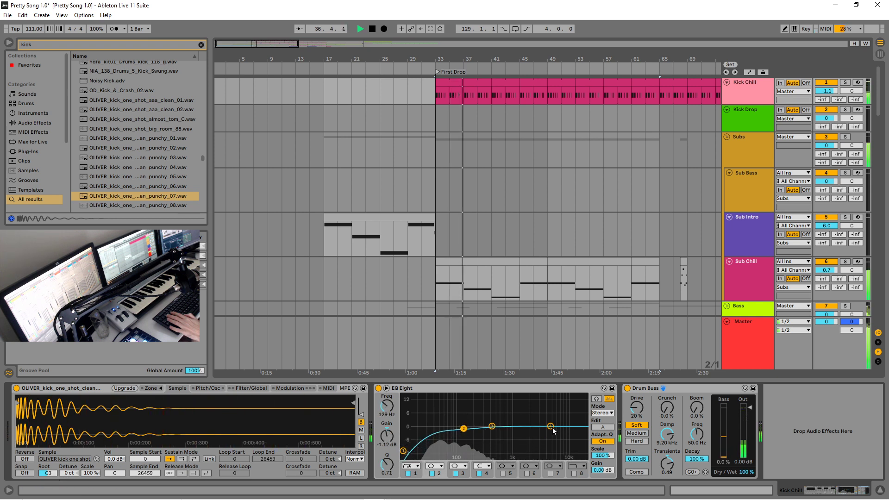
drag(530, 439, 516, 439)
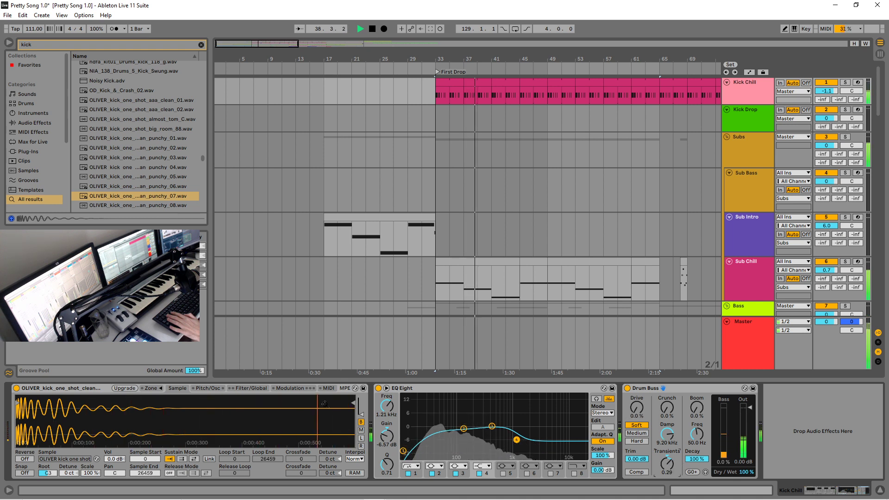
Solo Kick Chill, set the sample's root key to F3, and set Drum Buss Transients to 0.57 and Drive to 55%.
click(844, 83)
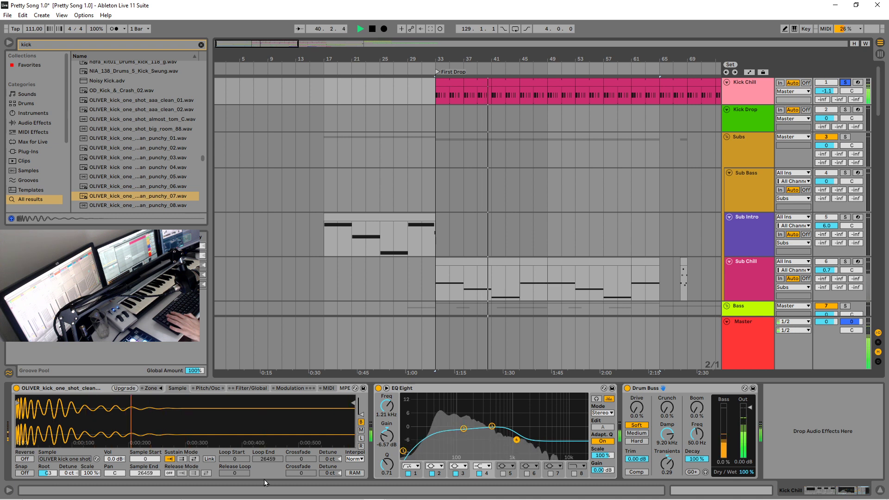
mouse_move(48, 472)
mouse_down()
mouse_move(48, 442)
mouse_move(48, 462)
mouse_up()
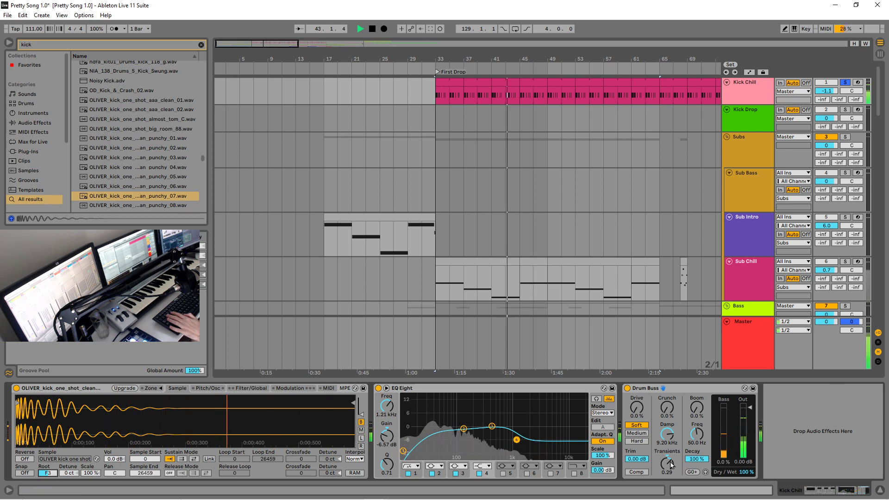
drag(667, 463, 667, 468)
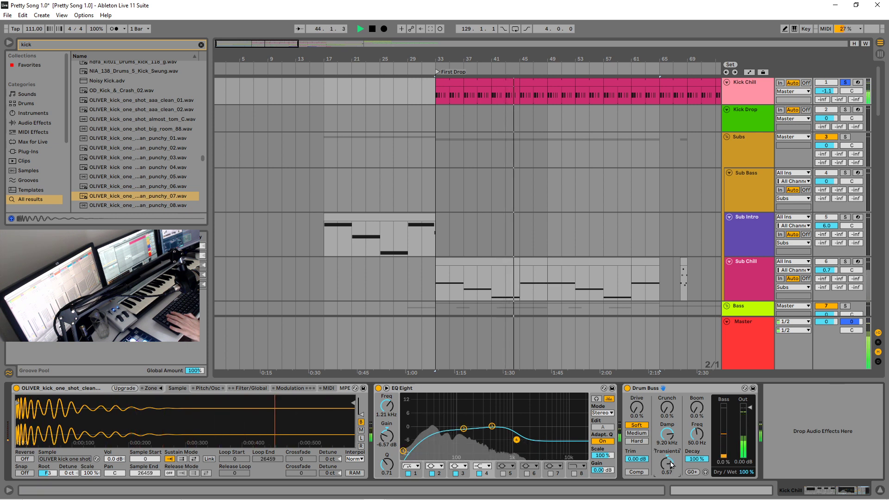
drag(634, 409, 634, 375)
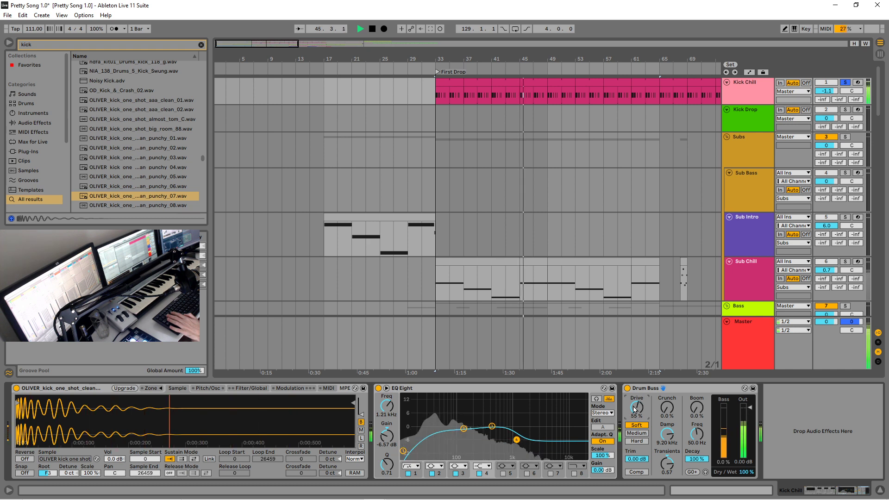
Unsolo Kick Chill and lower its track volume to -3.9 dB.
click(844, 82)
drag(826, 91, 826, 104)
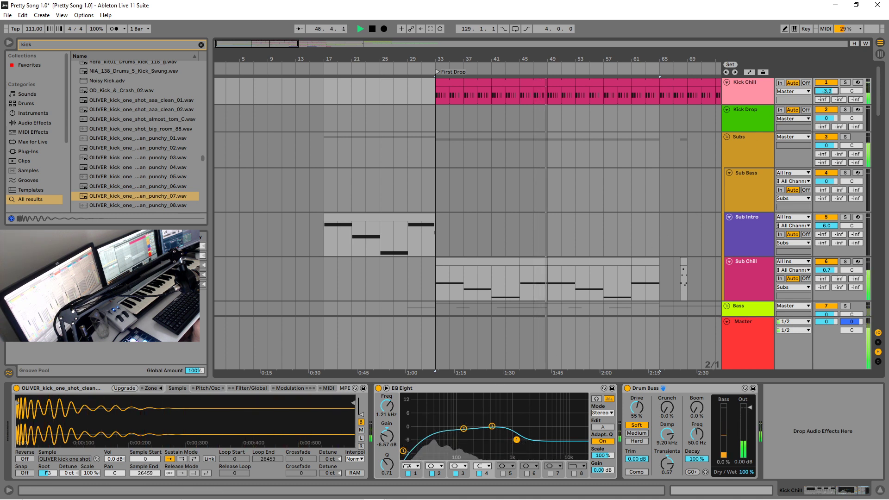
Set EQ Eight band 2 to 1.36 dB at 86.1 Hz, pull bands 3 and 4 lower in frequency, and set band 1 to 11.9 Hz with Q 0.14.
drag(516, 439, 454, 424)
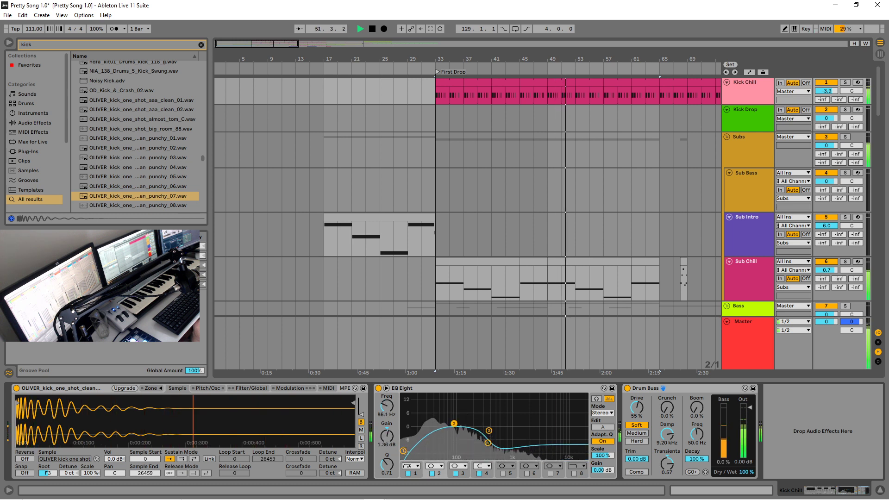
drag(400, 450, 407, 453)
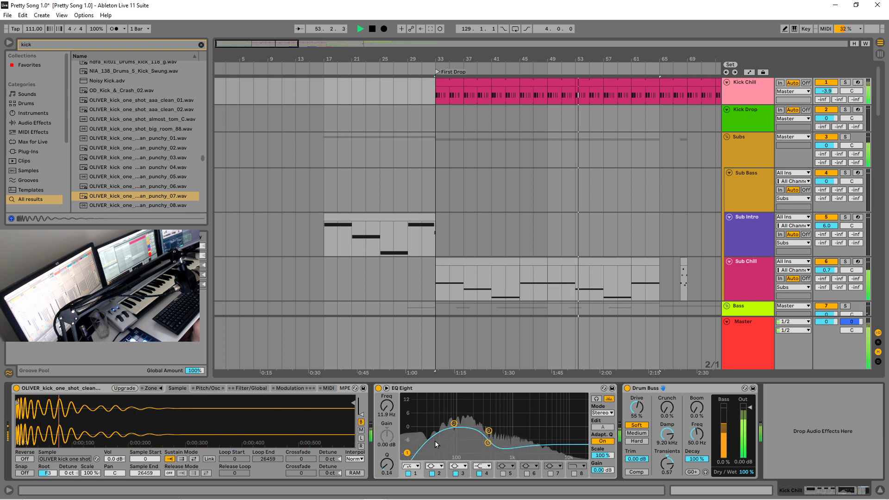